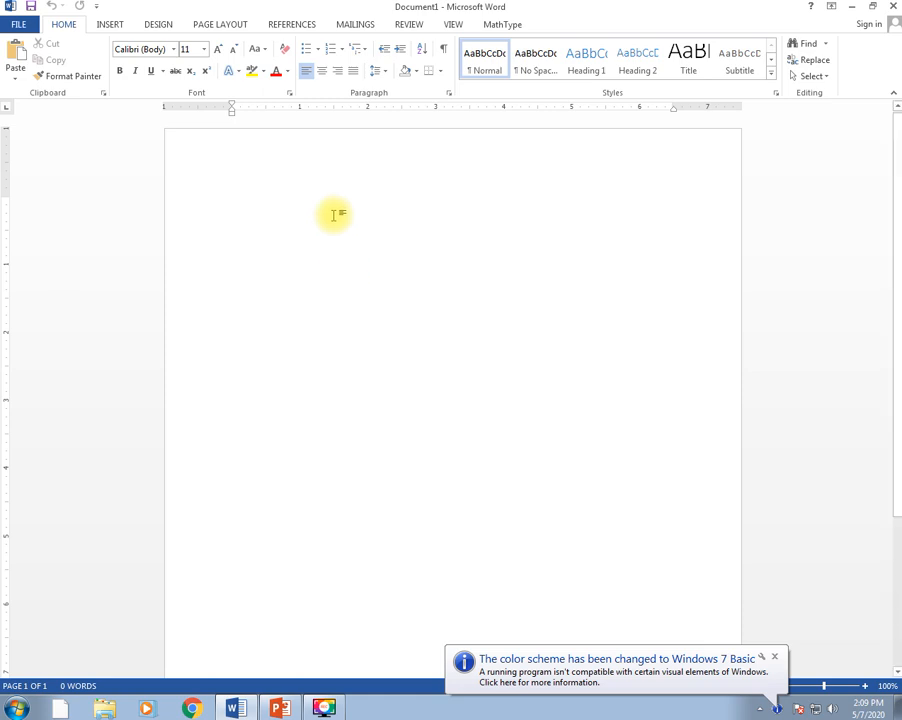
- Insert the built-in Banded header into the blank document
click(109, 26)
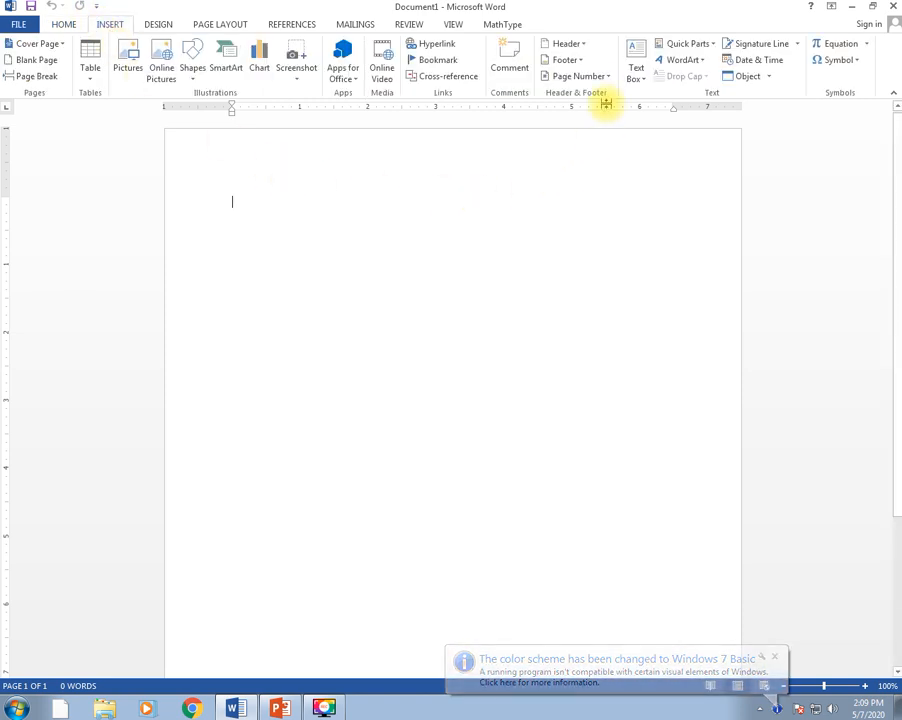
click(585, 46)
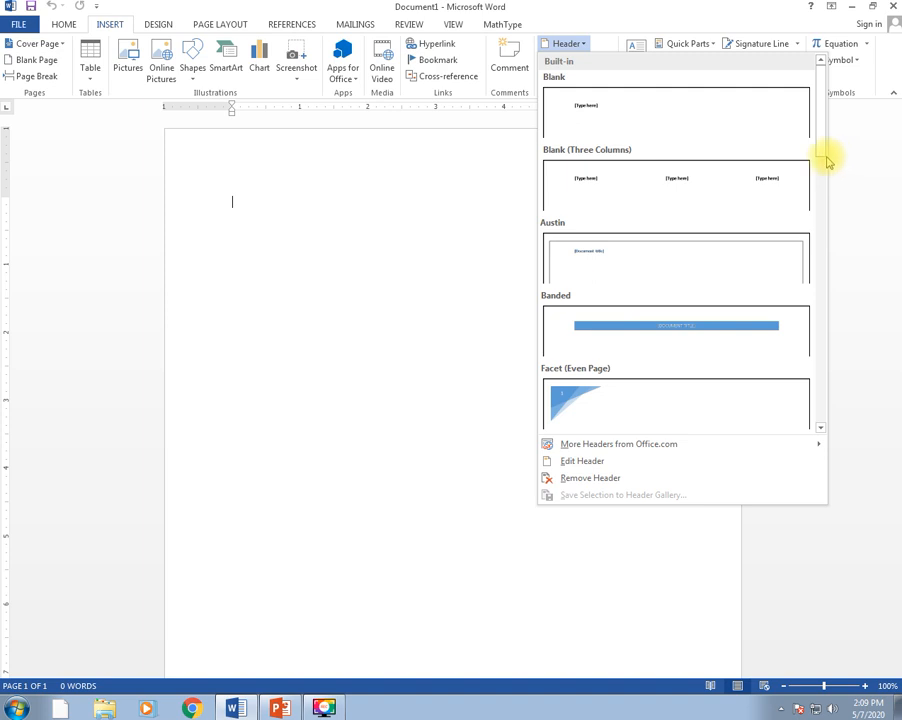
drag(820, 144, 821, 175)
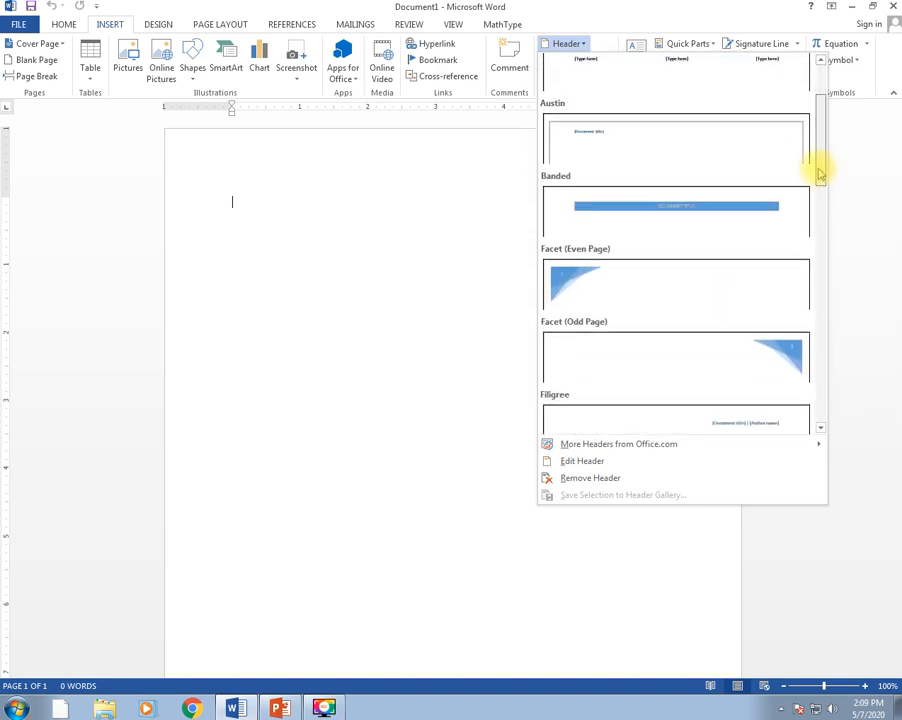
click(692, 221)
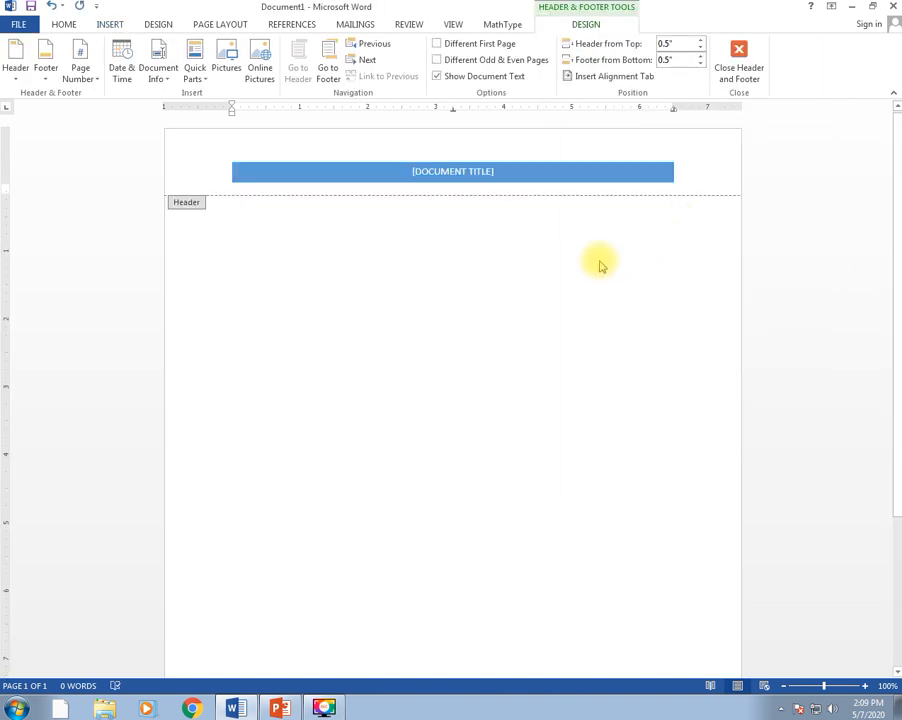
- Replace the header's document title placeholder with "EDUCATOR COMPUTER INSTITUTE AND COLLEGE"
click(452, 171)
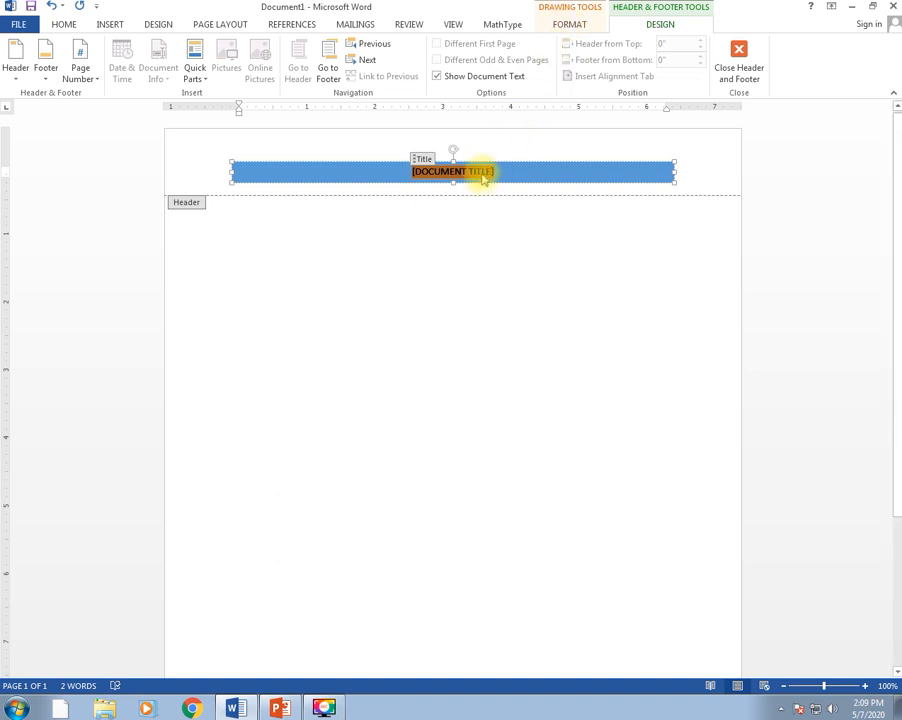
text(EDU)
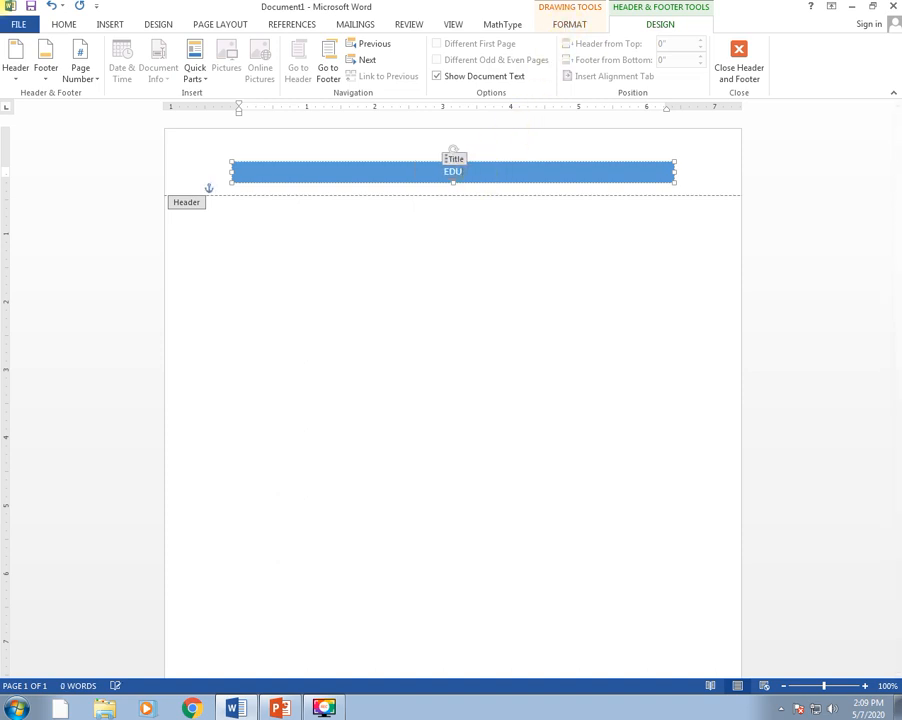
text(CATOR)
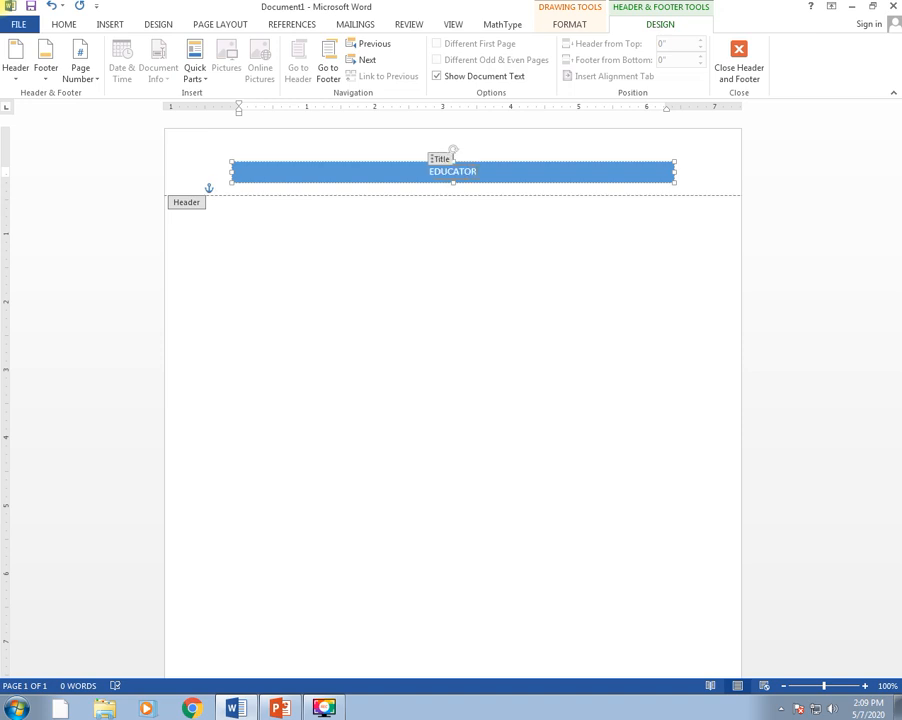
text(COMPUTER)
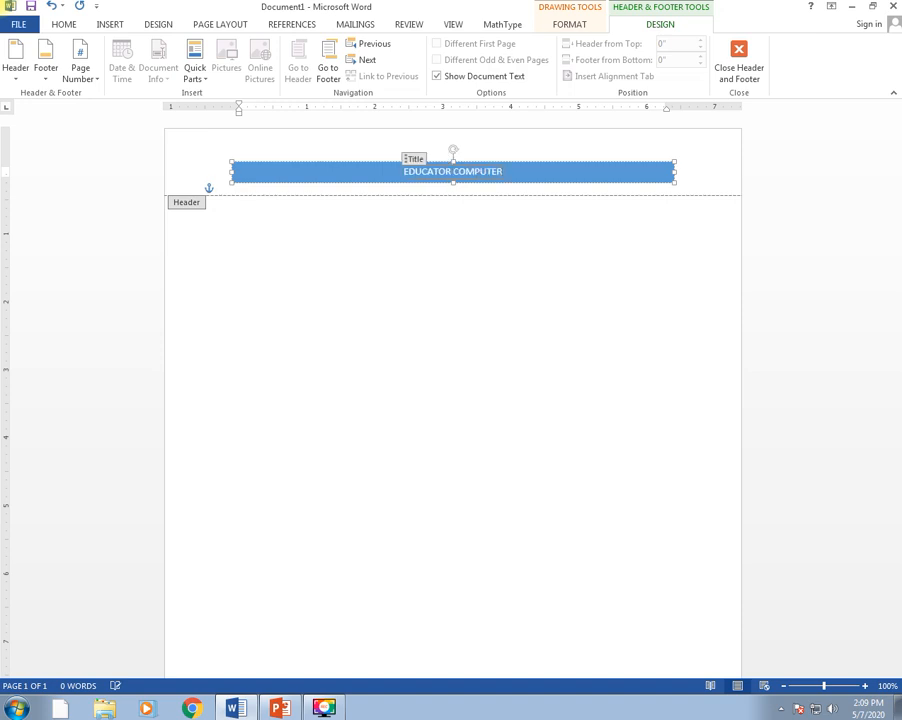
text( INS)
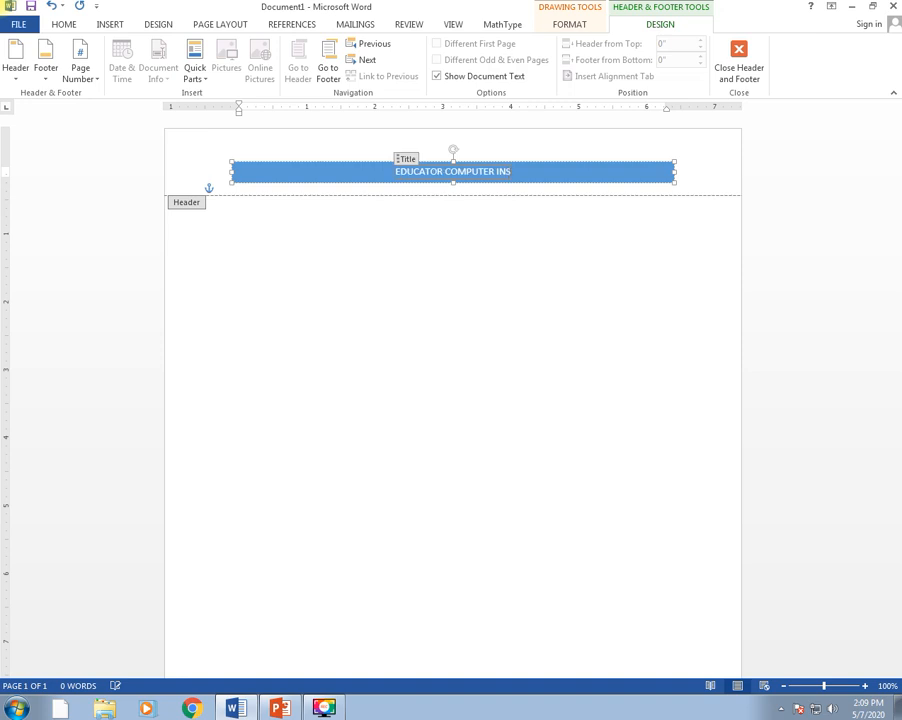
text(TITUTE)
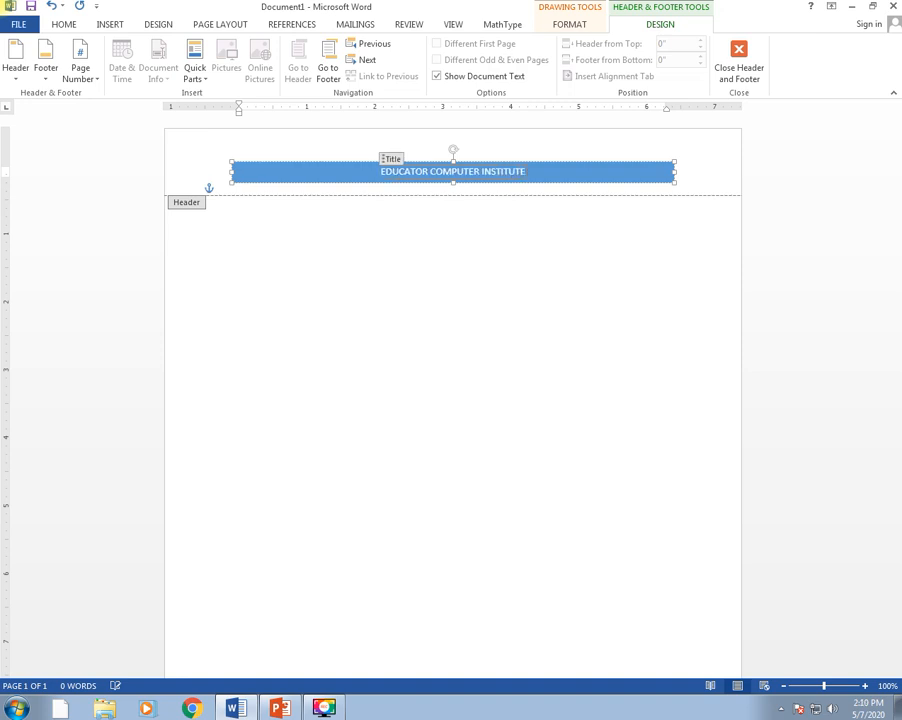
text( AND C)
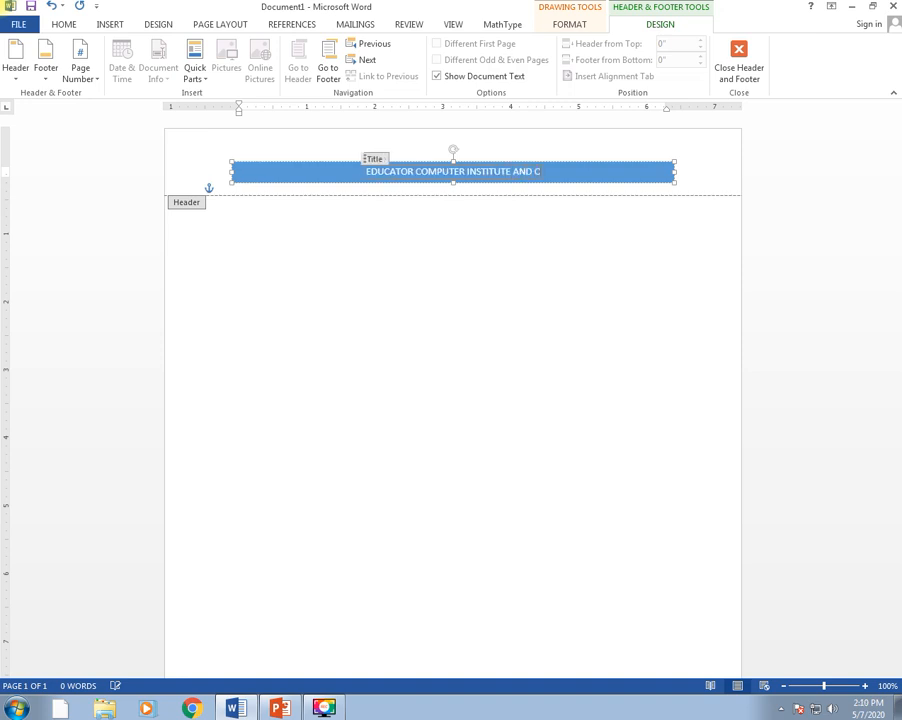
text(OLLEGE)
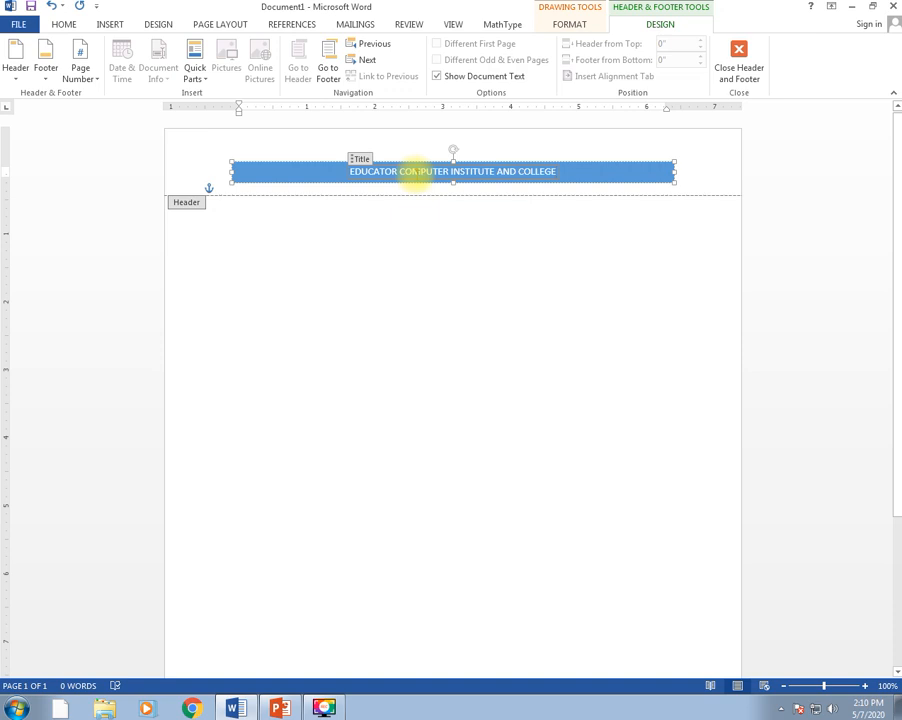
- Set the header title's font to Calibri Light (Headings) and return to the document body
click(568, 25)
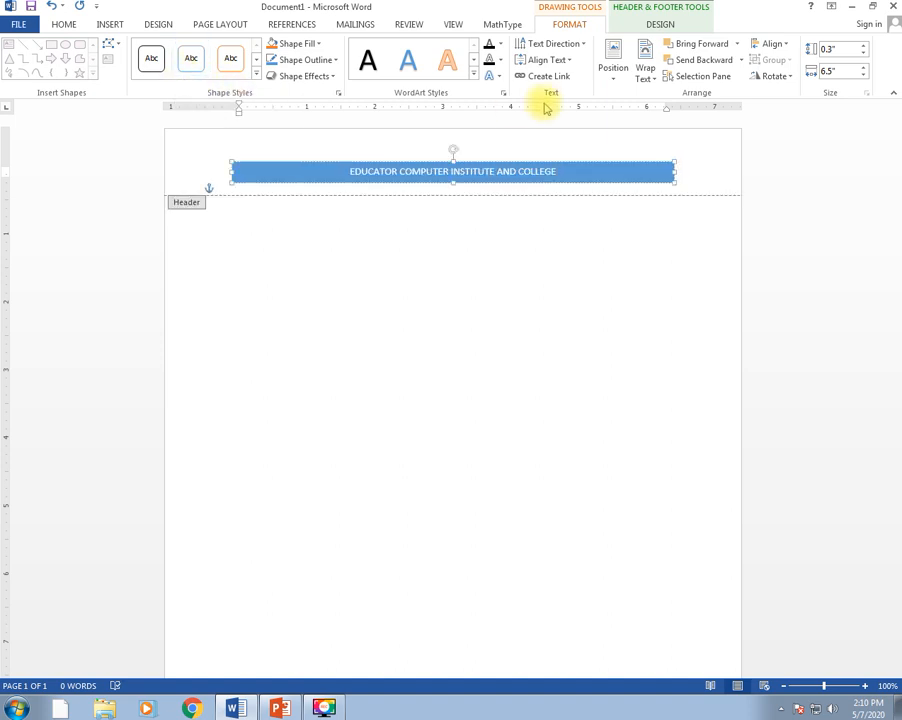
click(64, 24)
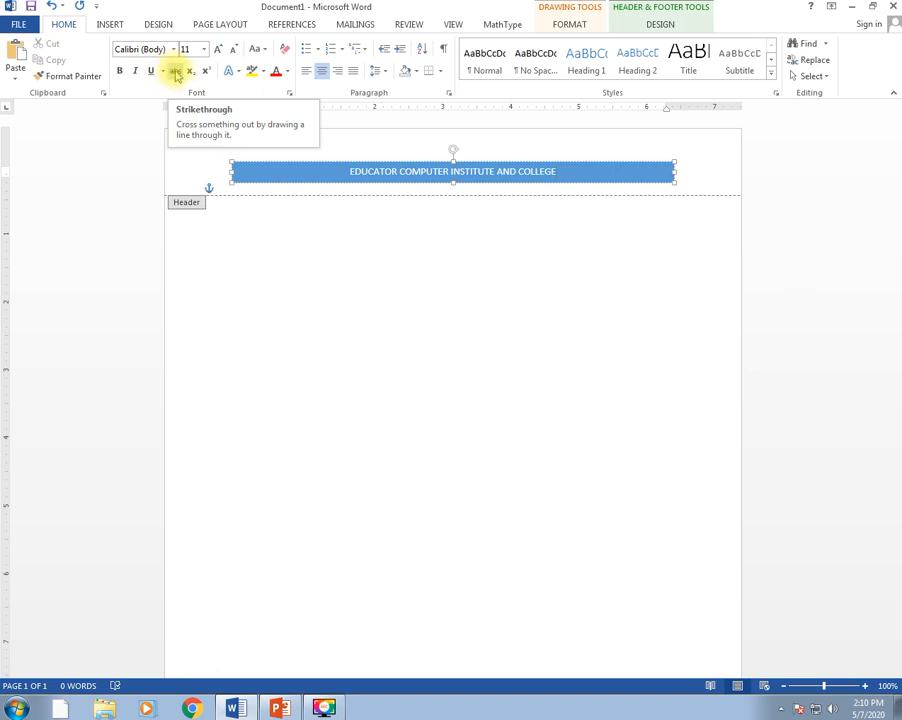
click(662, 24)
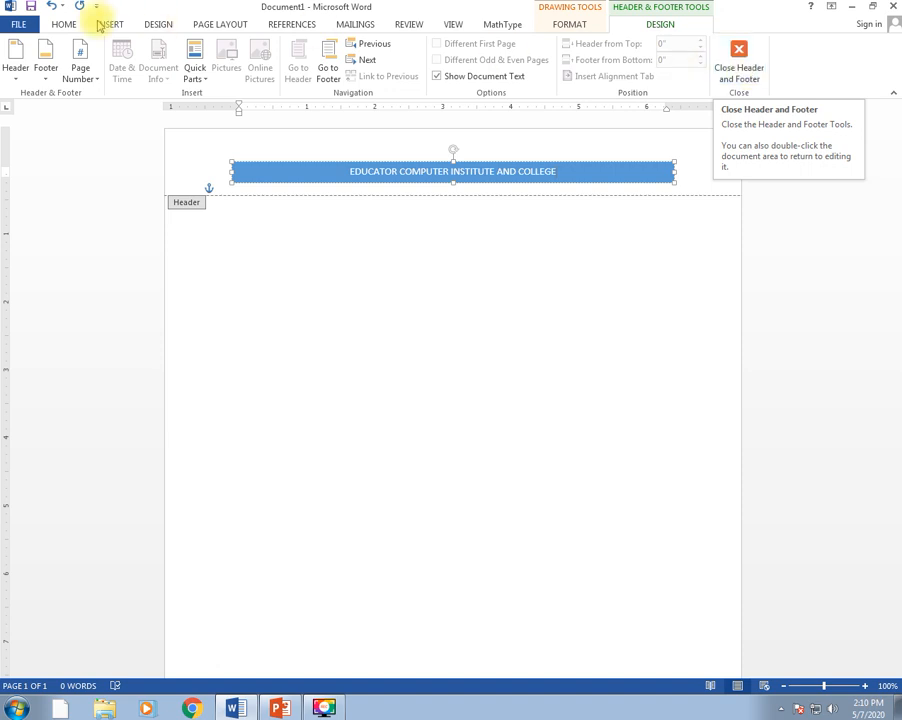
click(66, 26)
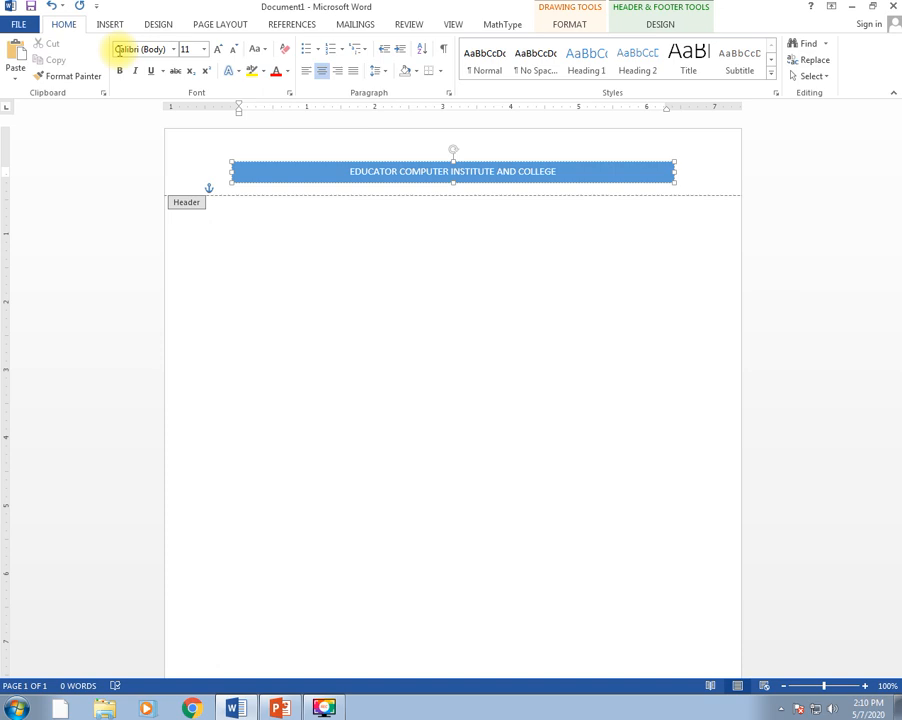
click(174, 50)
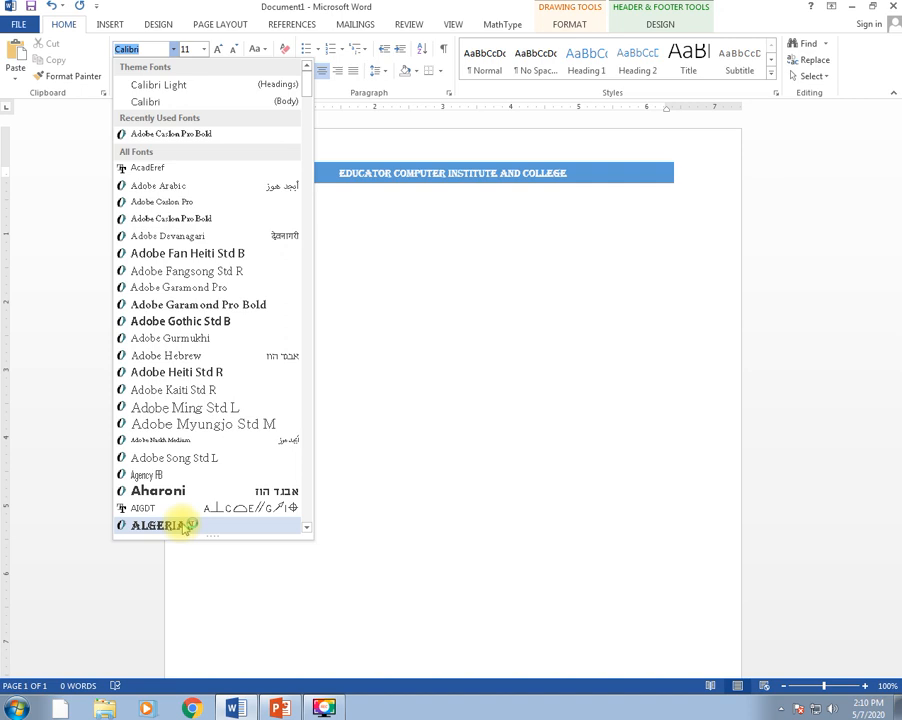
click(160, 85)
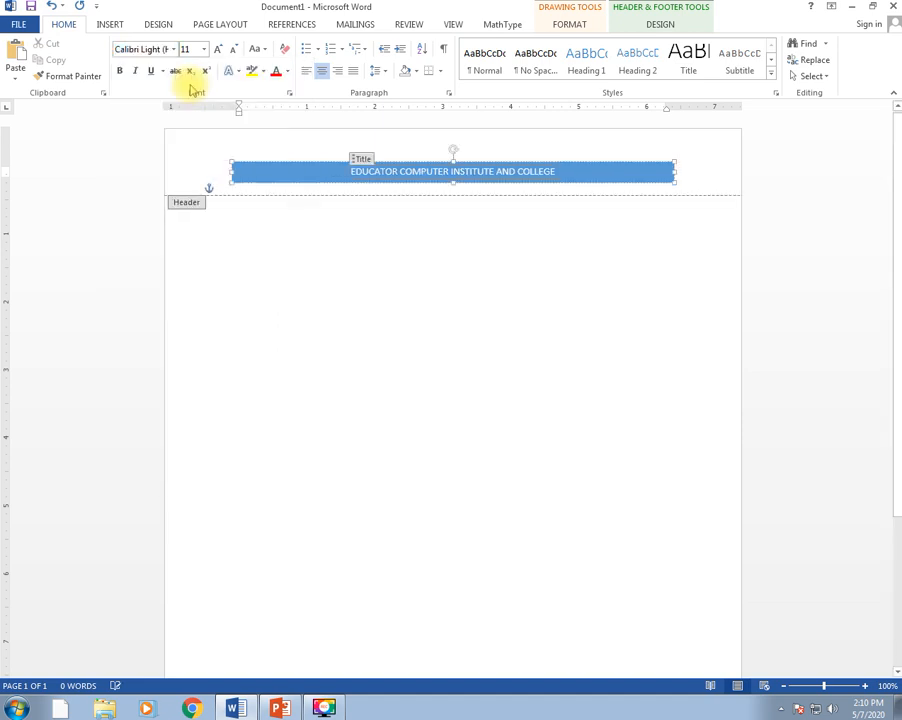
click(665, 28)
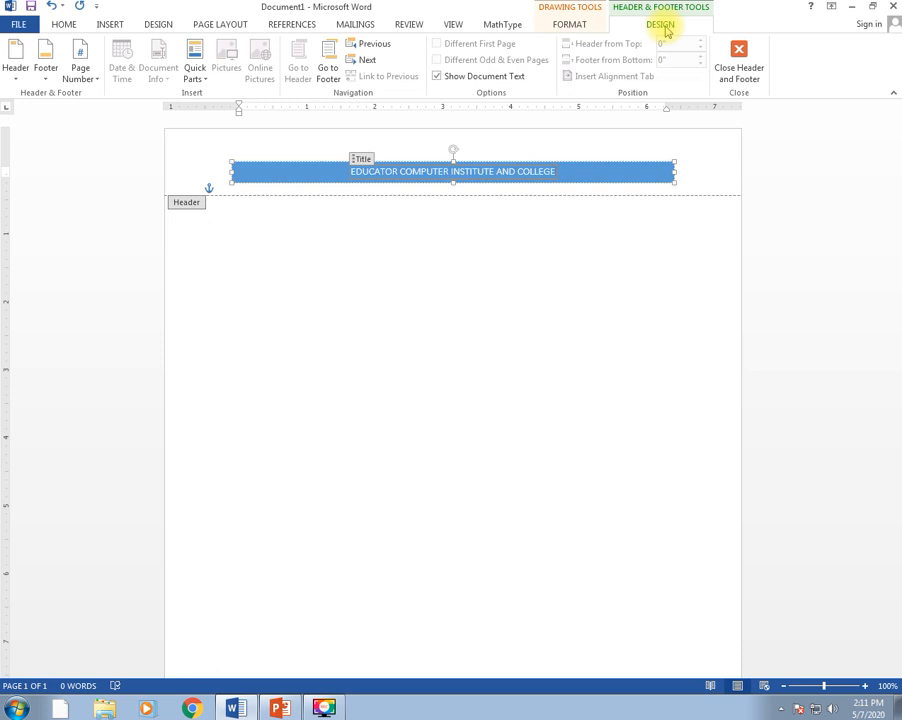
click(739, 70)
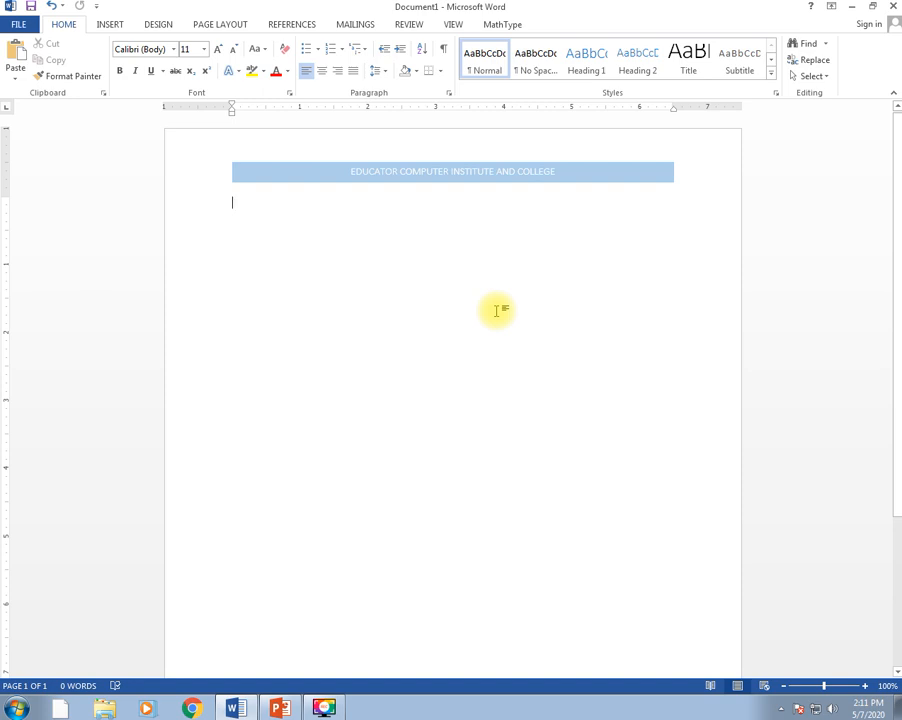
- Generate sample paragraphs on the first page with =rand() and add a page break after them
text(=r)
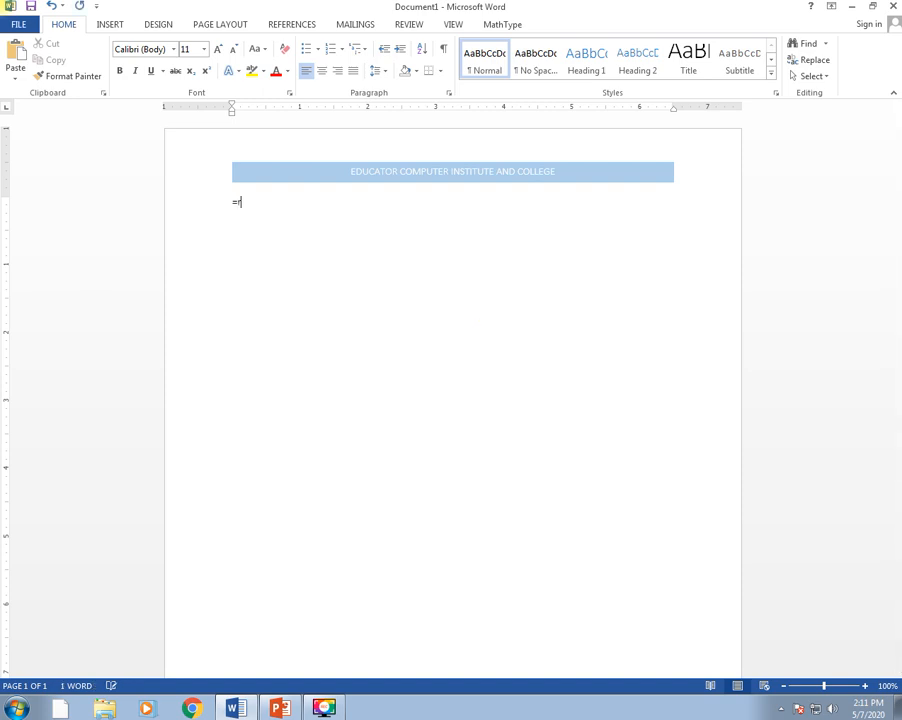
text(and())
key(Return)
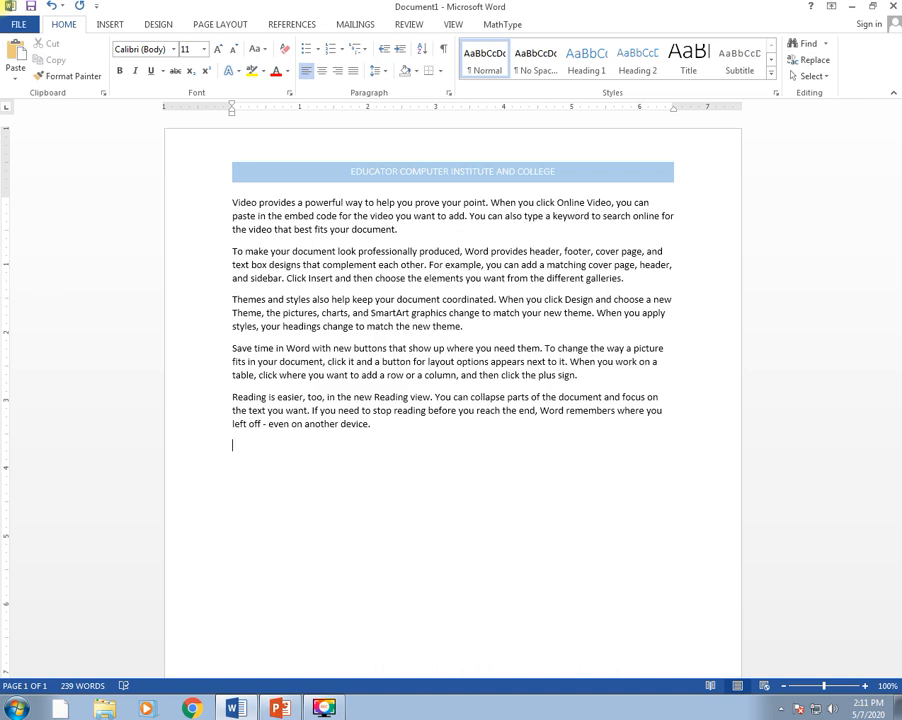
key(ctrl+Return)
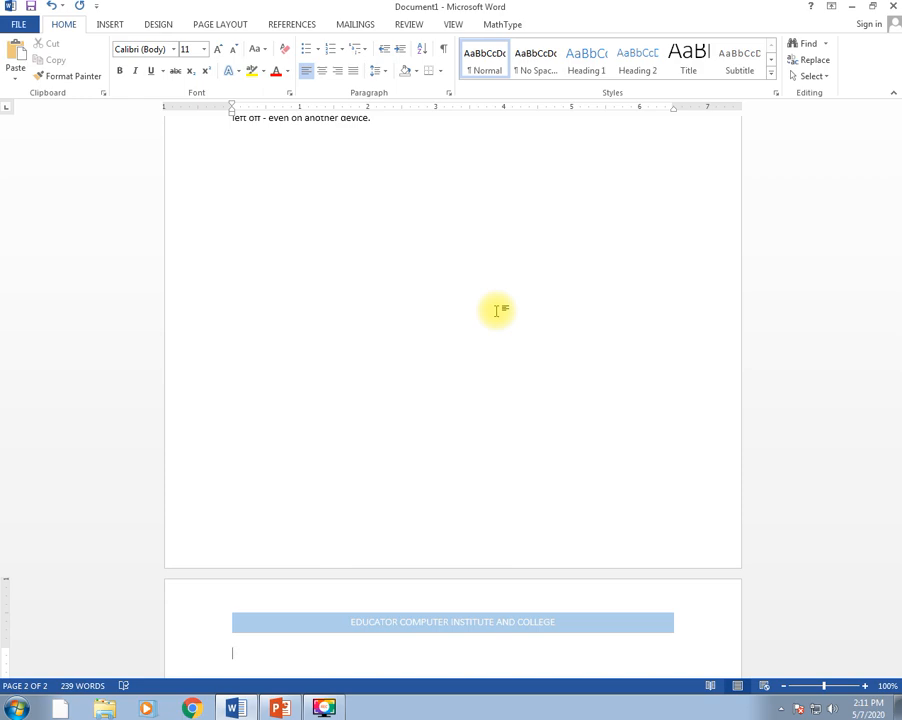
- Insert the built-in Banded footer with its centered page number and return to the document body
scroll(497, 311, up, 6)
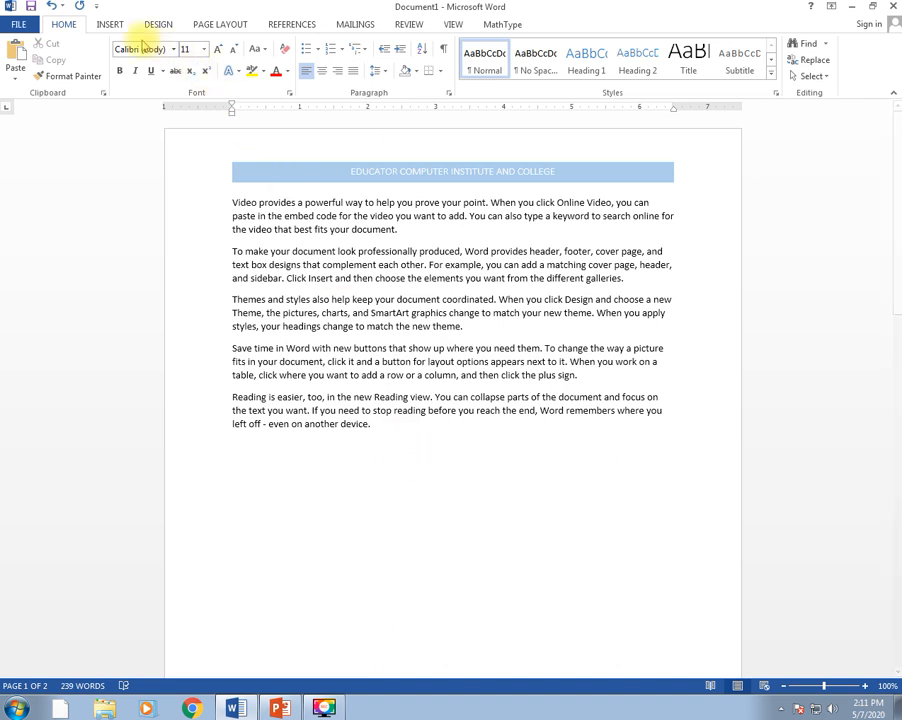
click(108, 26)
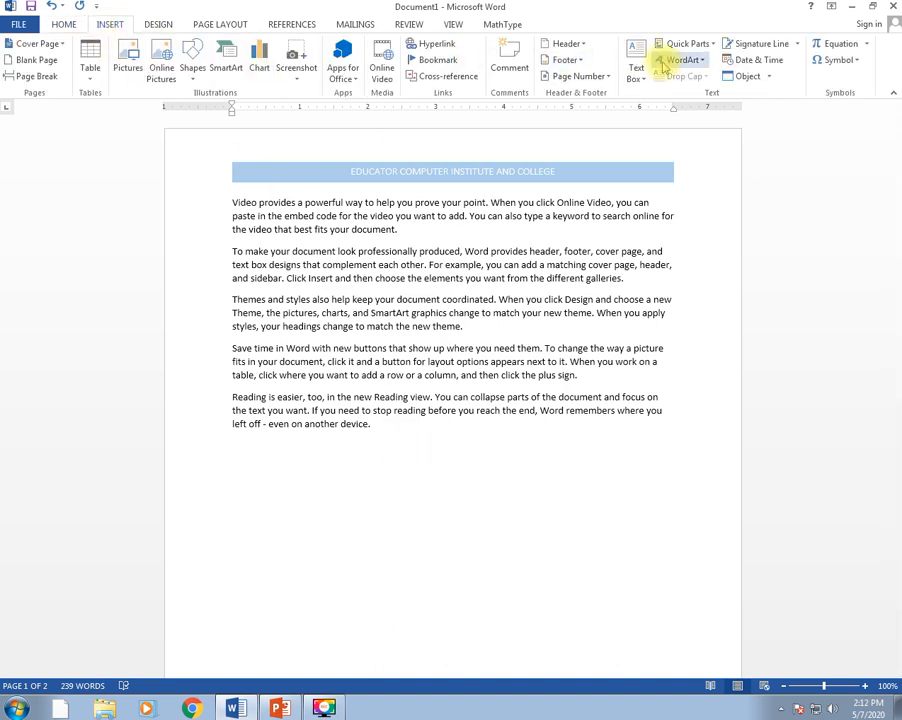
click(578, 62)
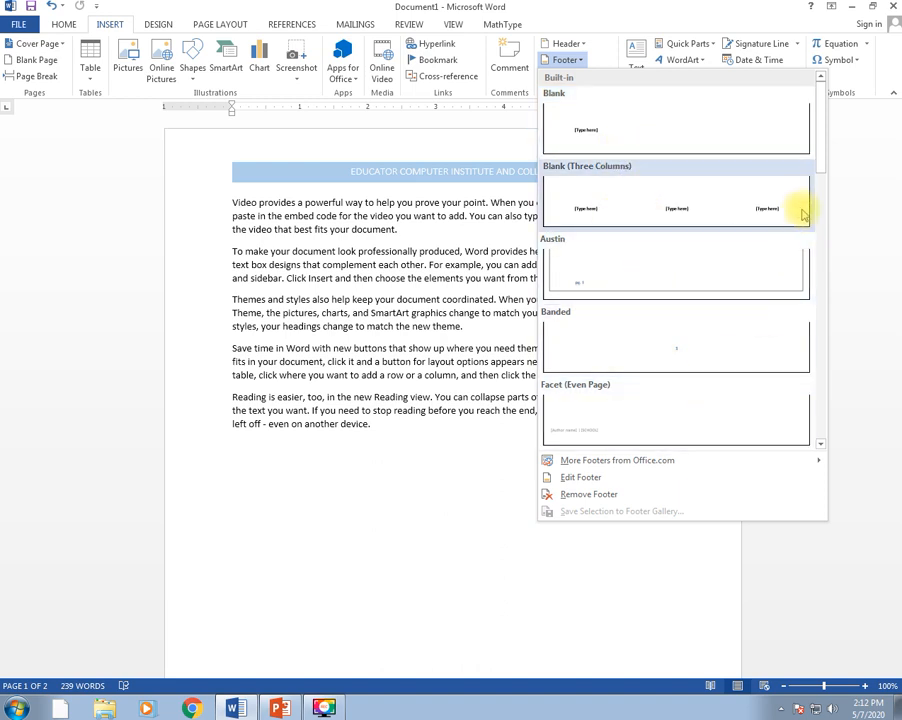
mouse_move(821, 161)
mouse_down()
mouse_move(821, 183)
mouse_move(820, 174)
mouse_up()
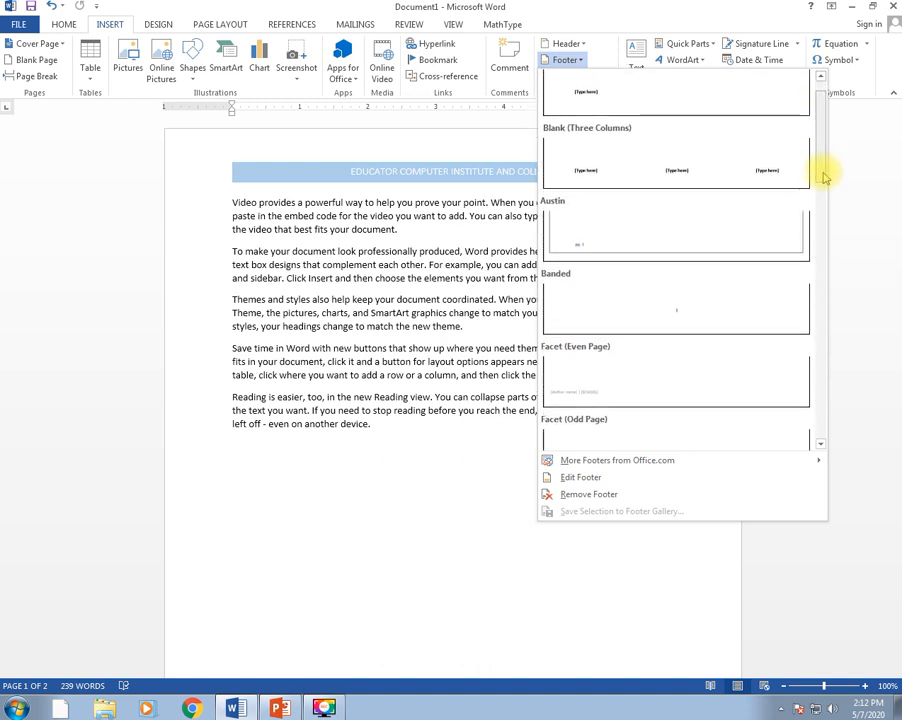
click(679, 313)
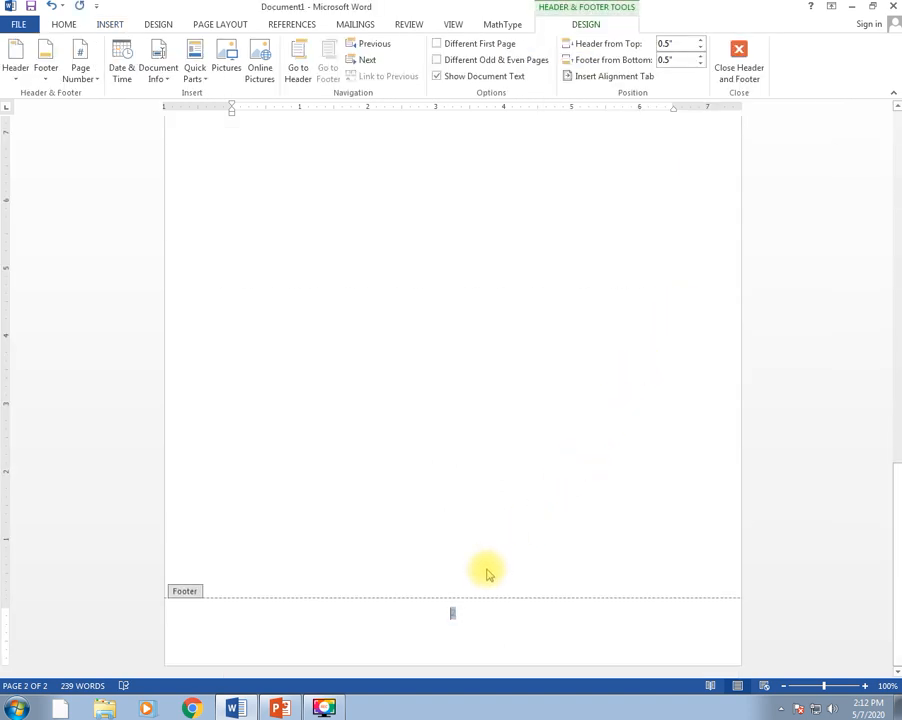
click(738, 75)
- Generate sample paragraphs with =rand() at the start of the second page
scroll(578, 490, up, 3)
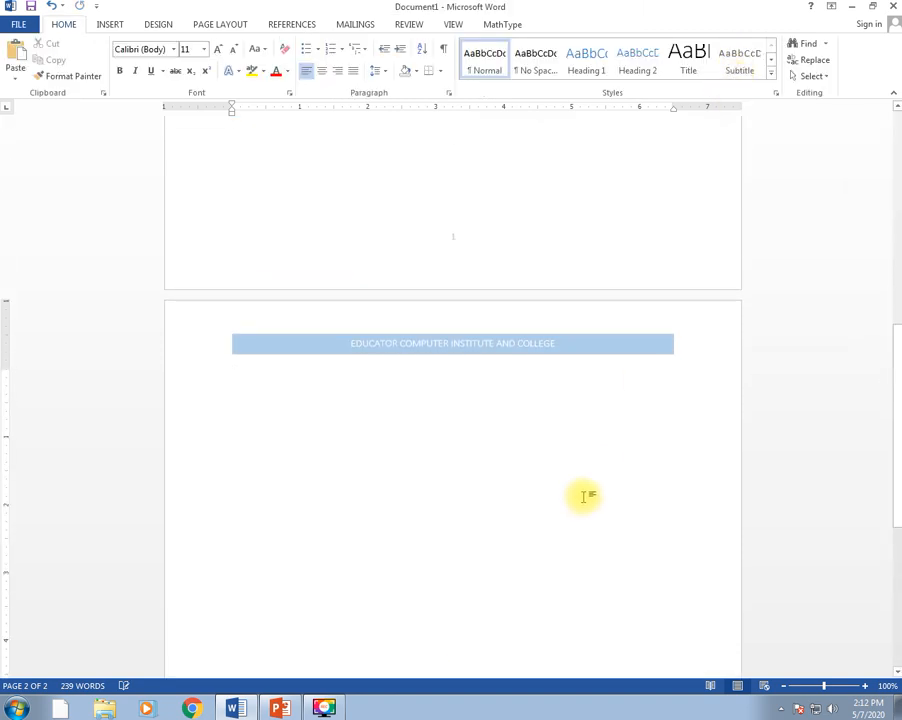
scroll(485, 357, up, 6)
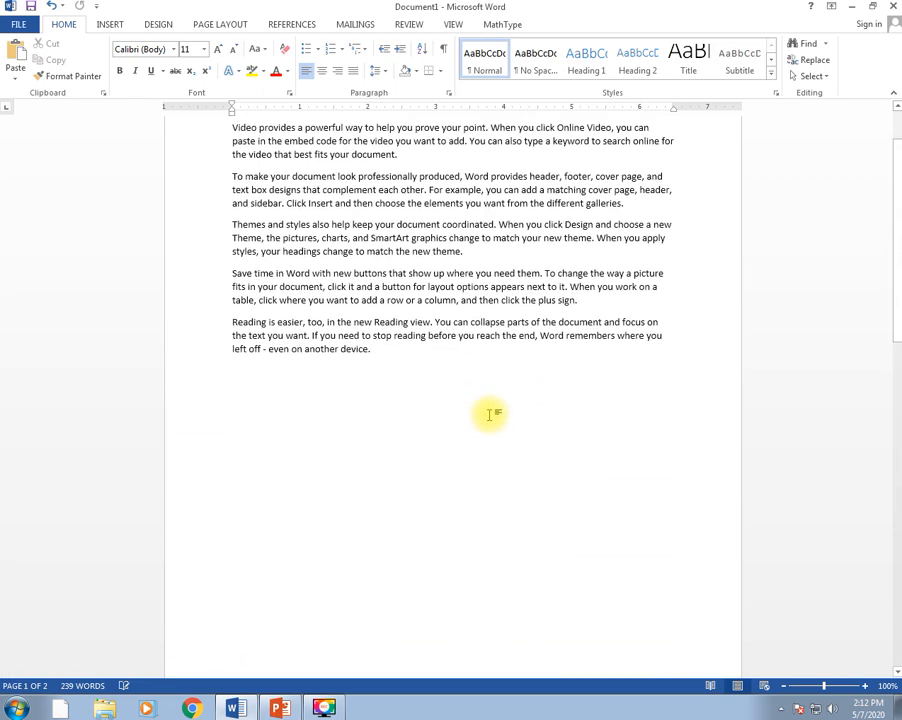
scroll(490, 414, up, 2)
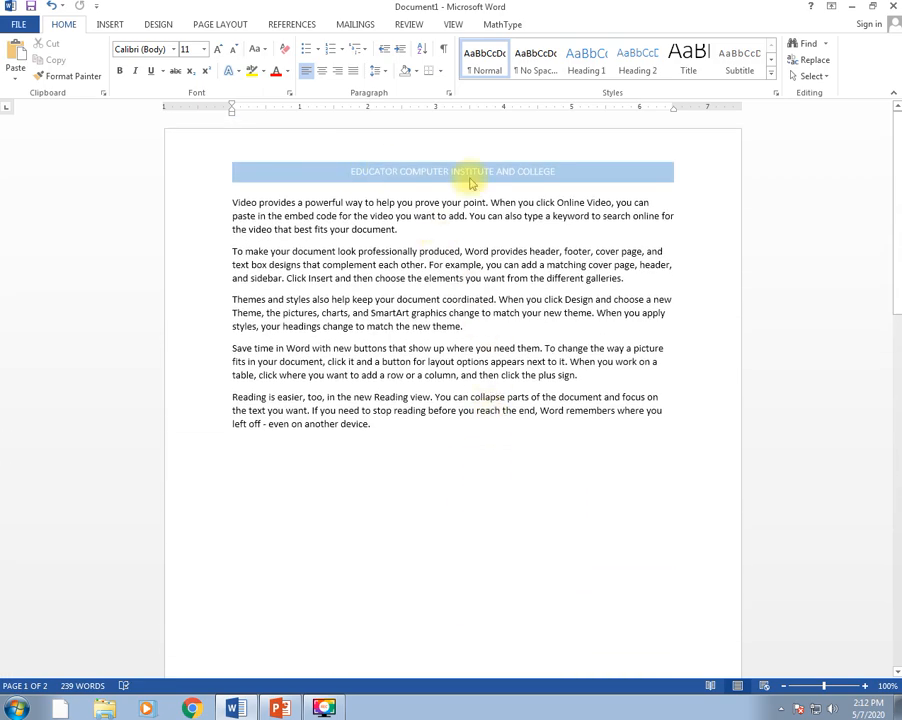
scroll(458, 424, down, 7)
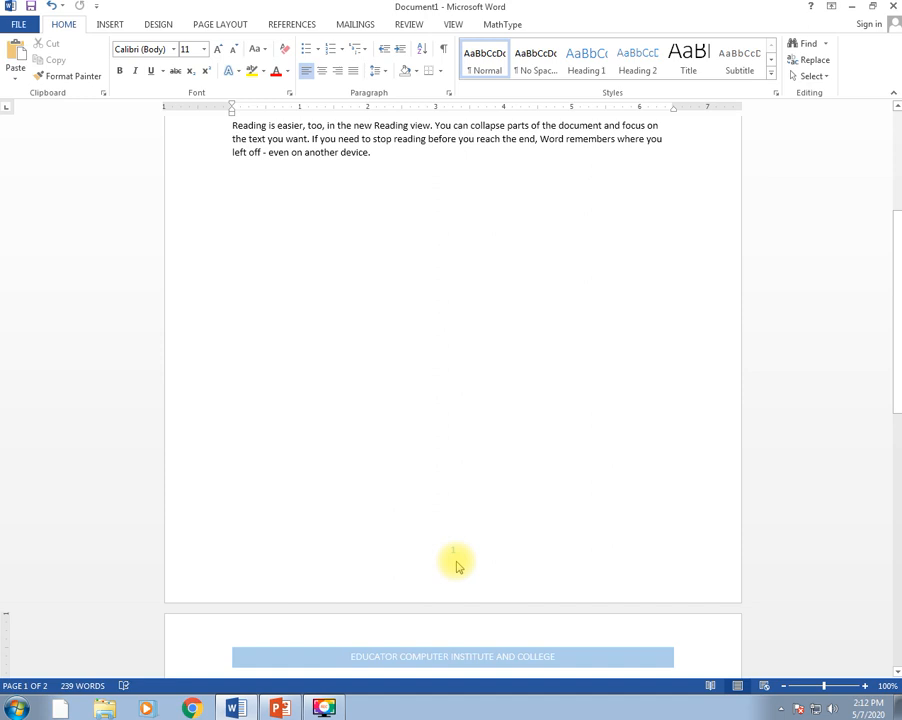
scroll(454, 560, down, 4)
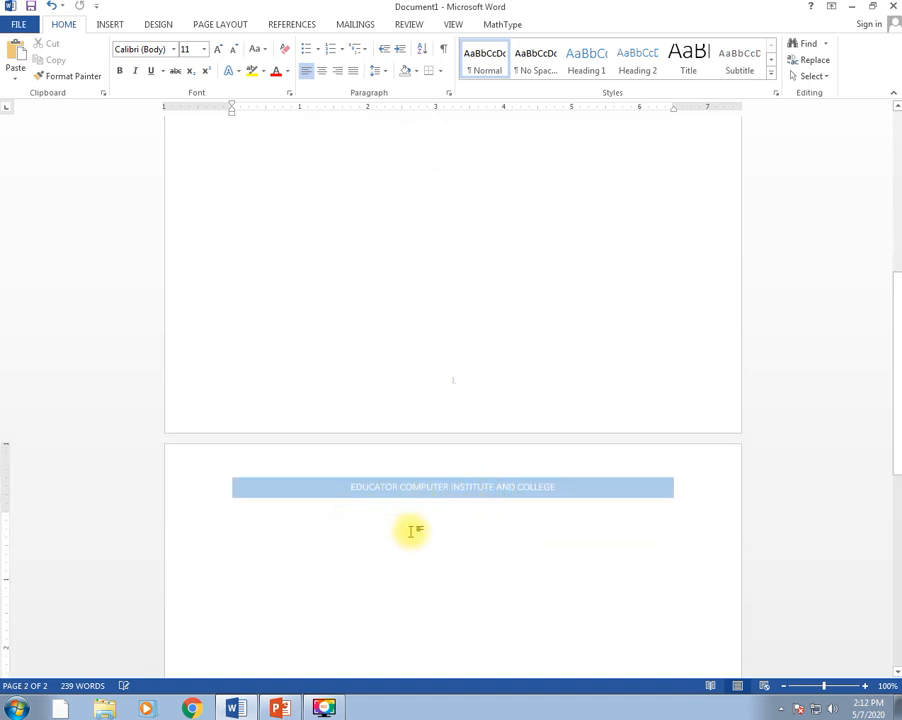
text(=ra)
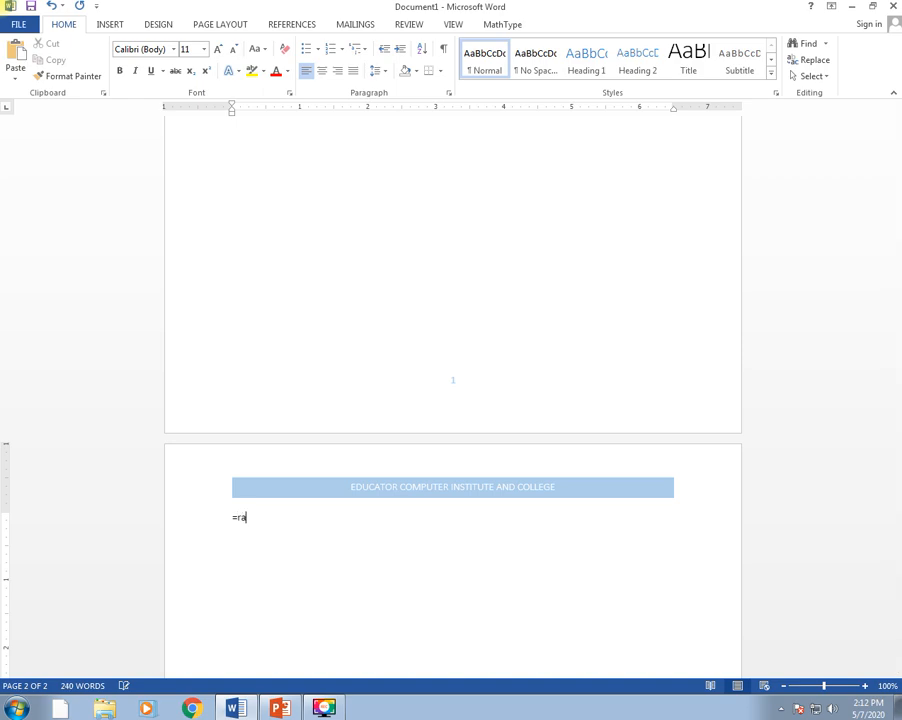
text(nd())
key(Return)
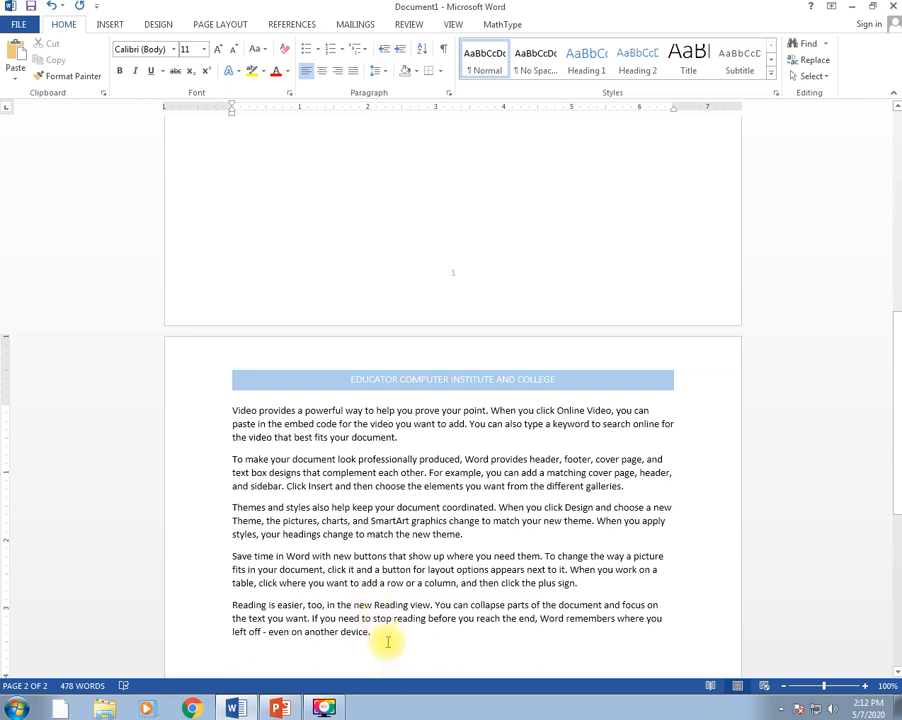
- Insert a page break after the second page's text and review the header and page number across all pages
scroll(390, 644, down, 4)
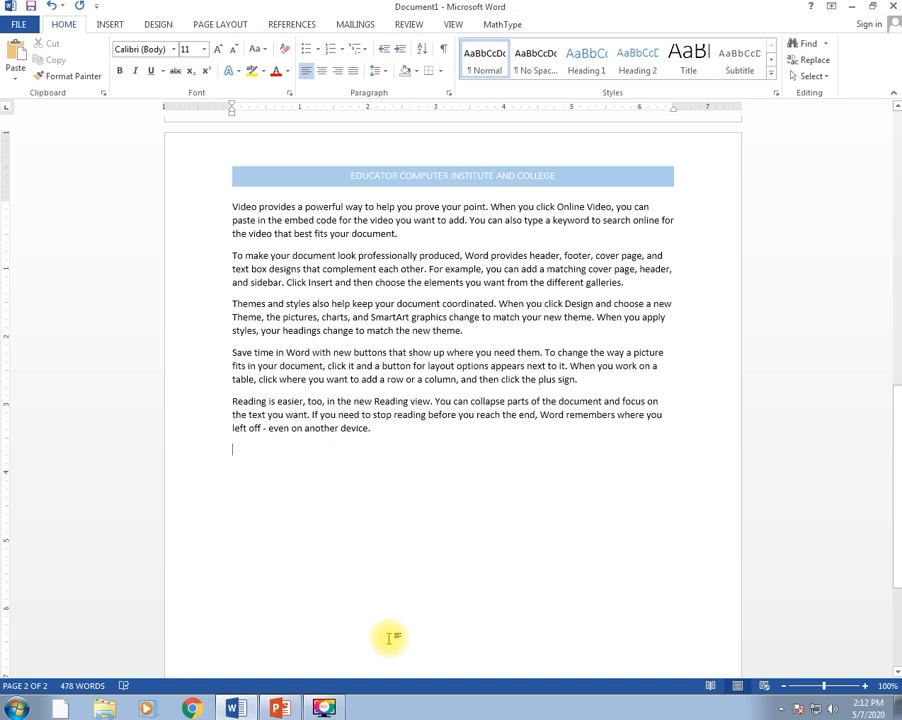
scroll(390, 640, down, 4)
key(ctrl+Return)
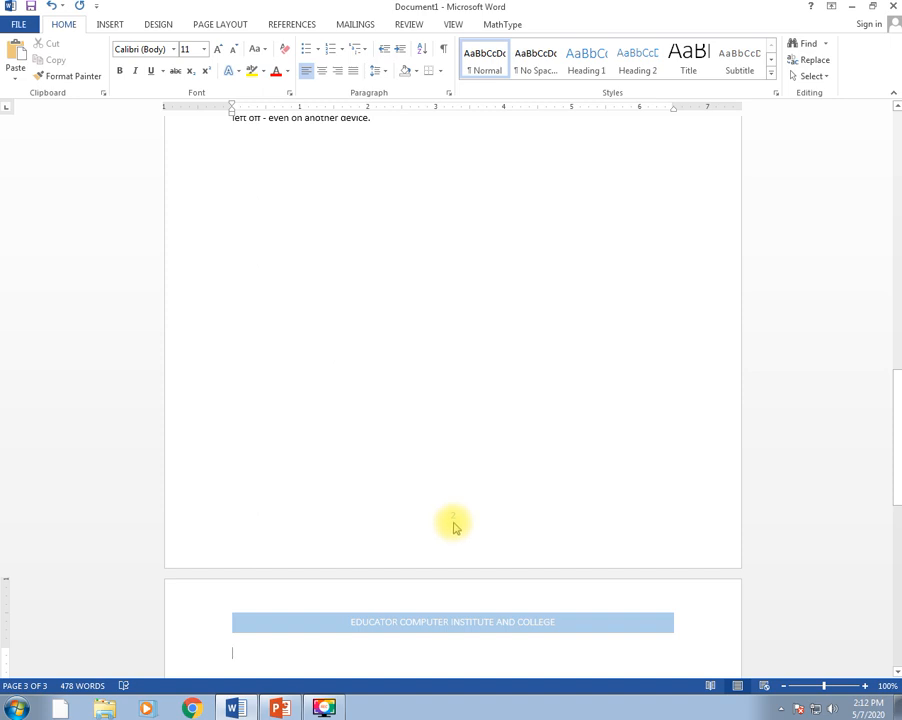
scroll(453, 527, down, 1)
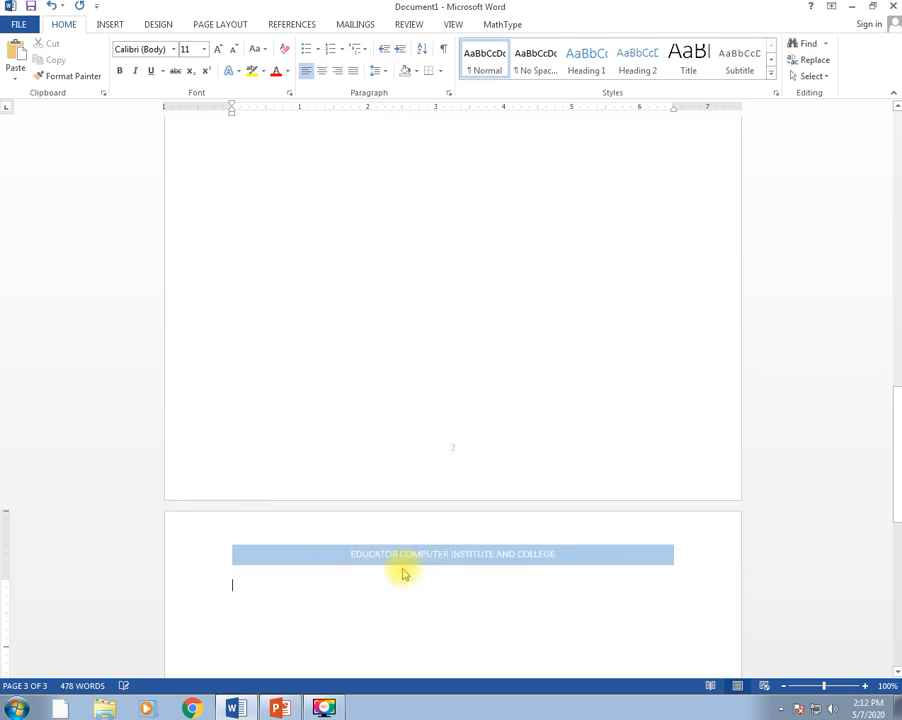
scroll(401, 566, down, 5)
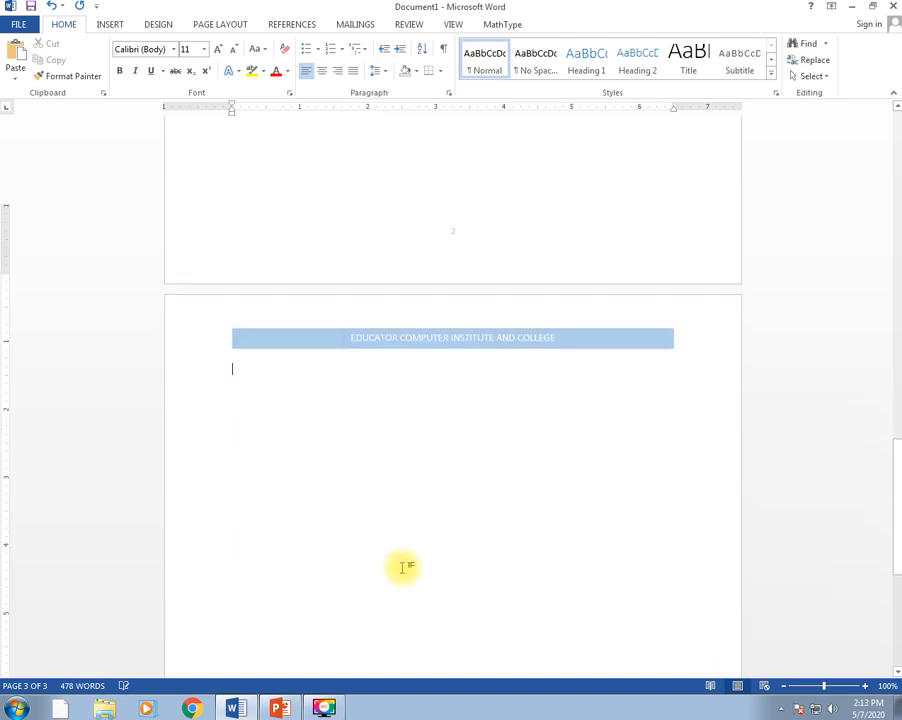
scroll(401, 563, down, 2)
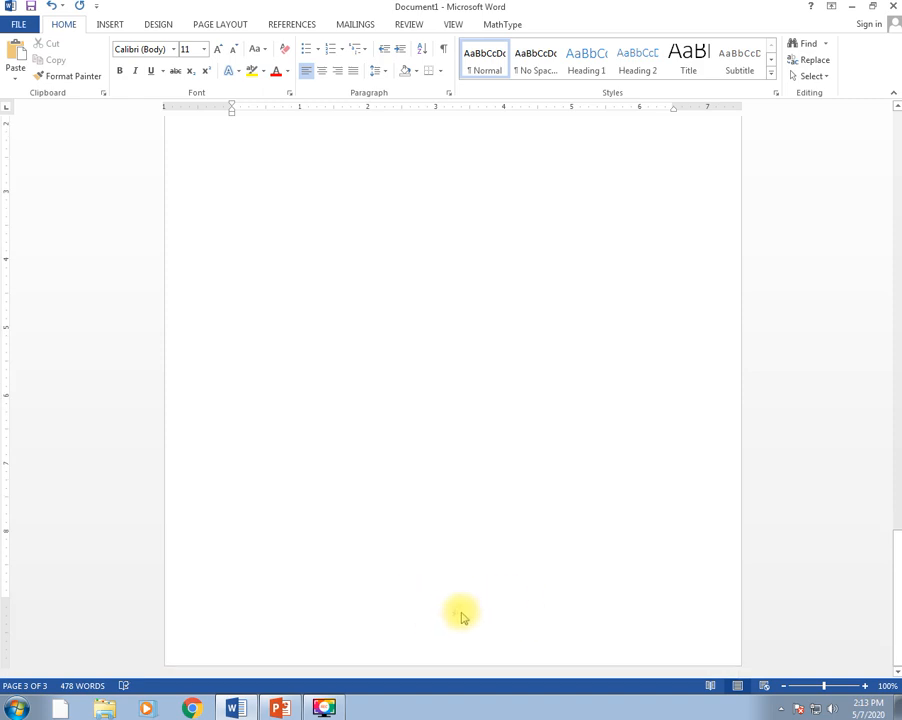
scroll(458, 618, up, 10)
scroll(462, 613, up, 18)
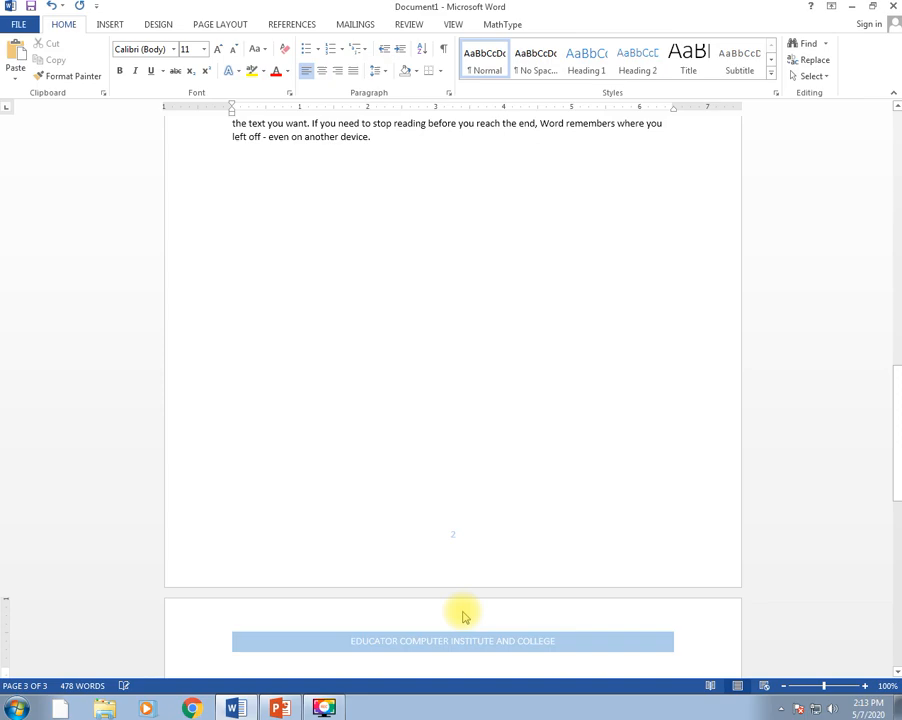
scroll(462, 615, up, 6)
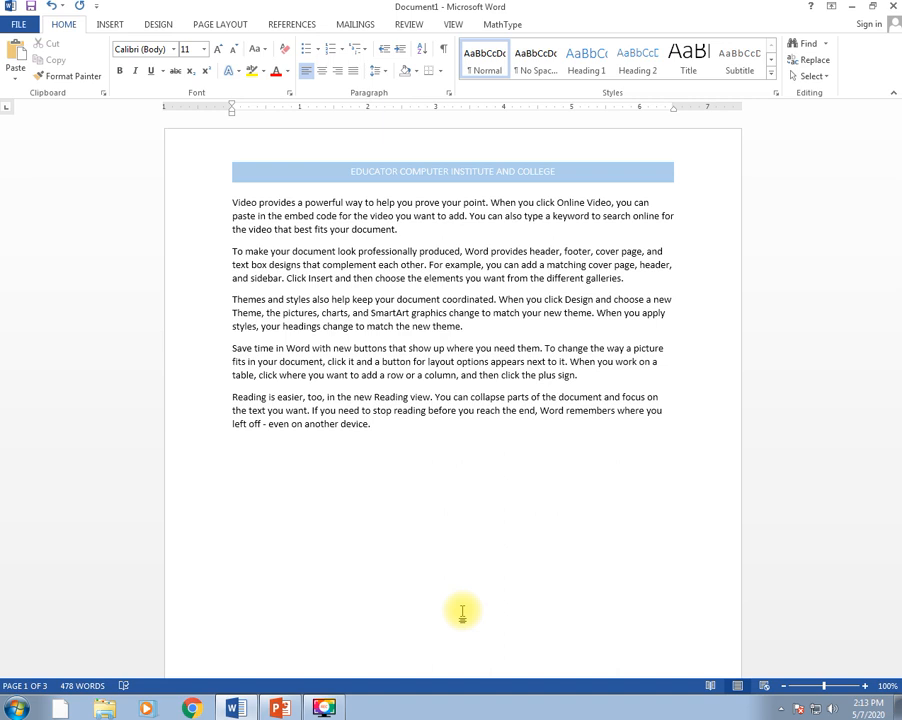
- Create a new blank document, write "ecic" and hyperlink it to the file E:\Lecture record\Microsoft Word 7.pptx
key(ctrl+n)
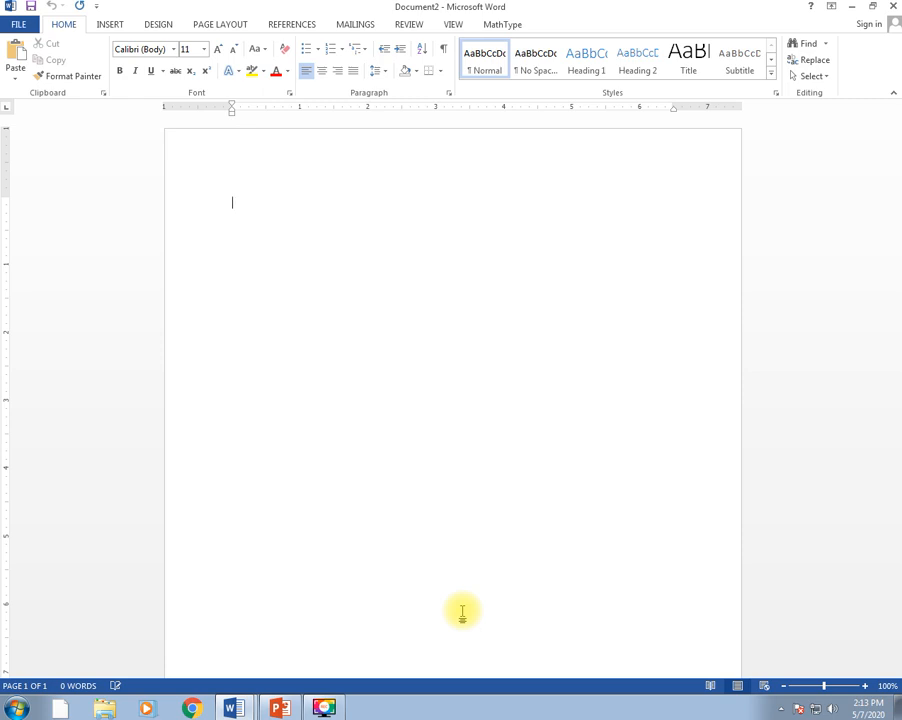
text(eid)
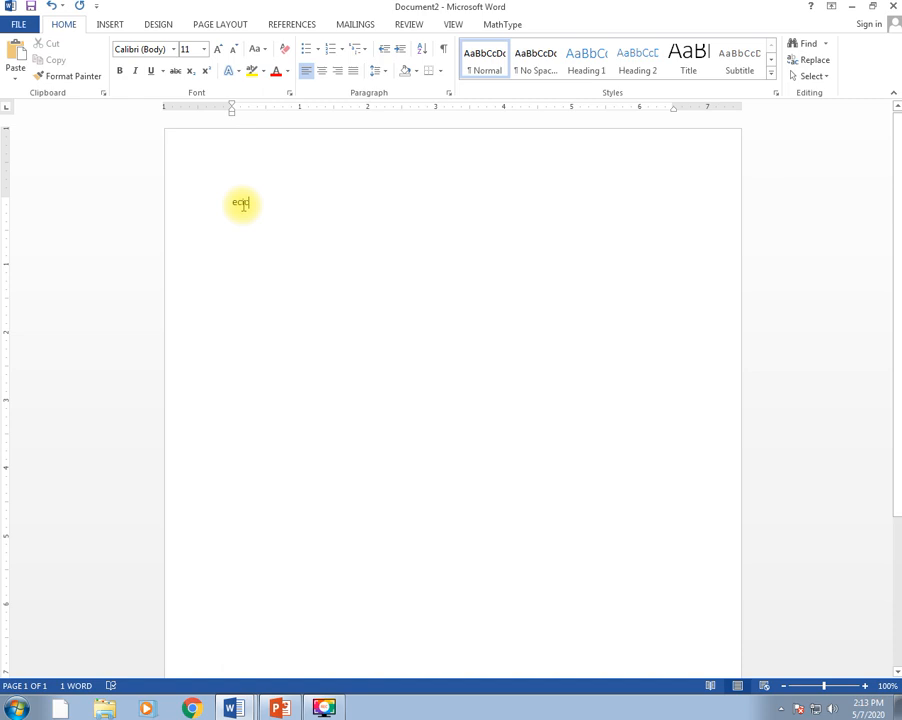
drag(254, 201, 203, 197)
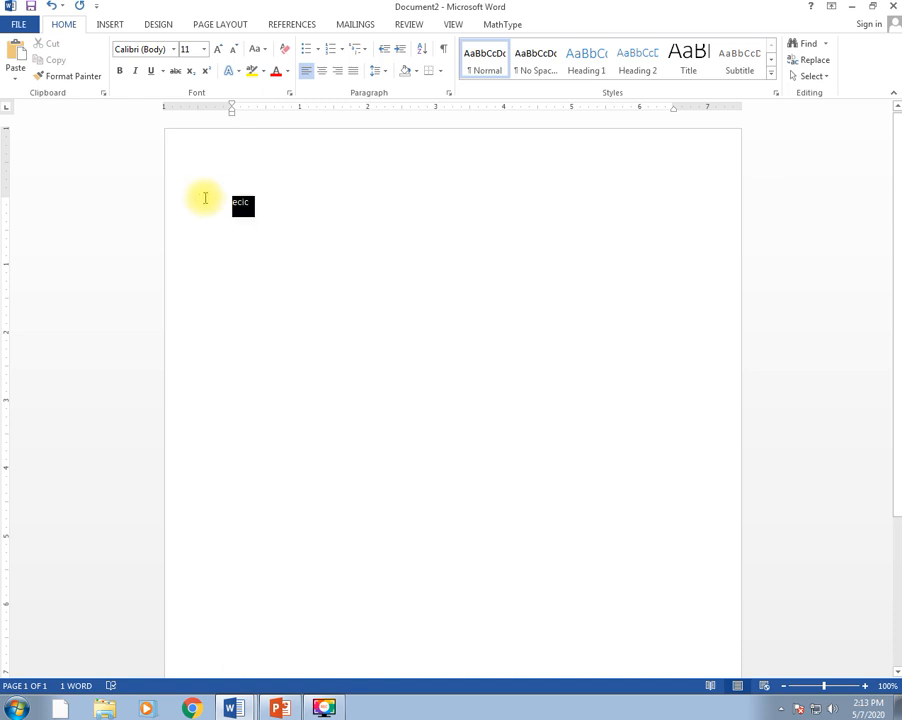
click(108, 24)
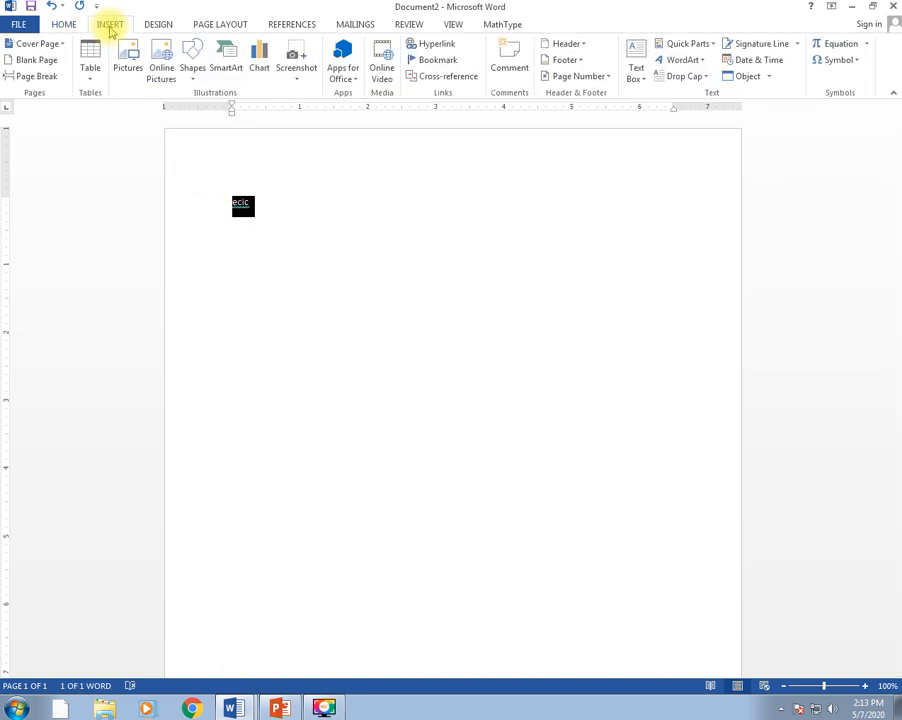
click(437, 45)
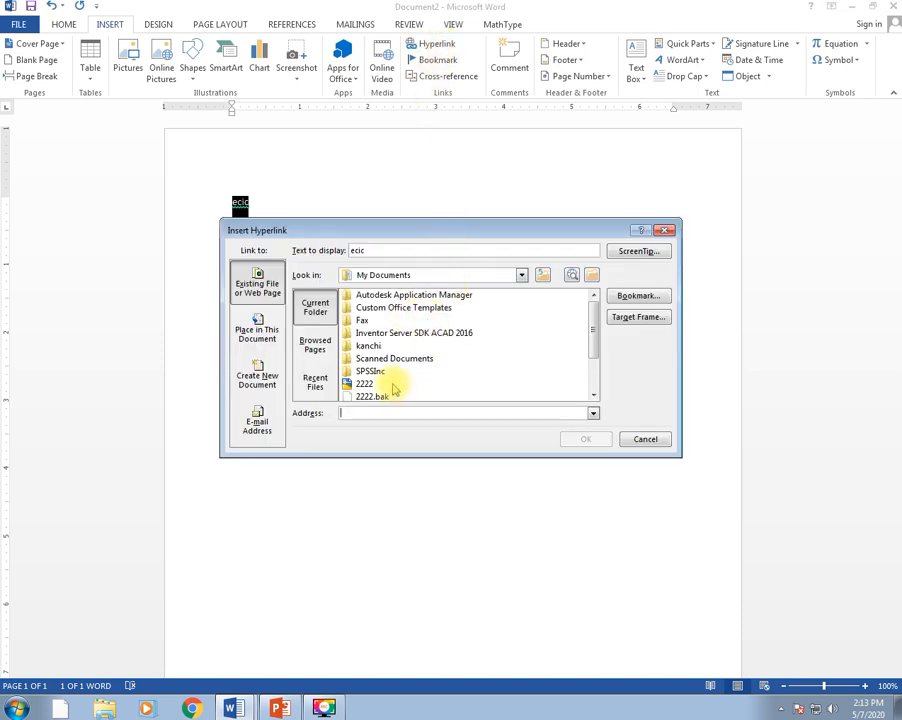
mouse_move(592, 318)
mouse_down()
mouse_move(592, 365)
mouse_move(582, 304)
mouse_up()
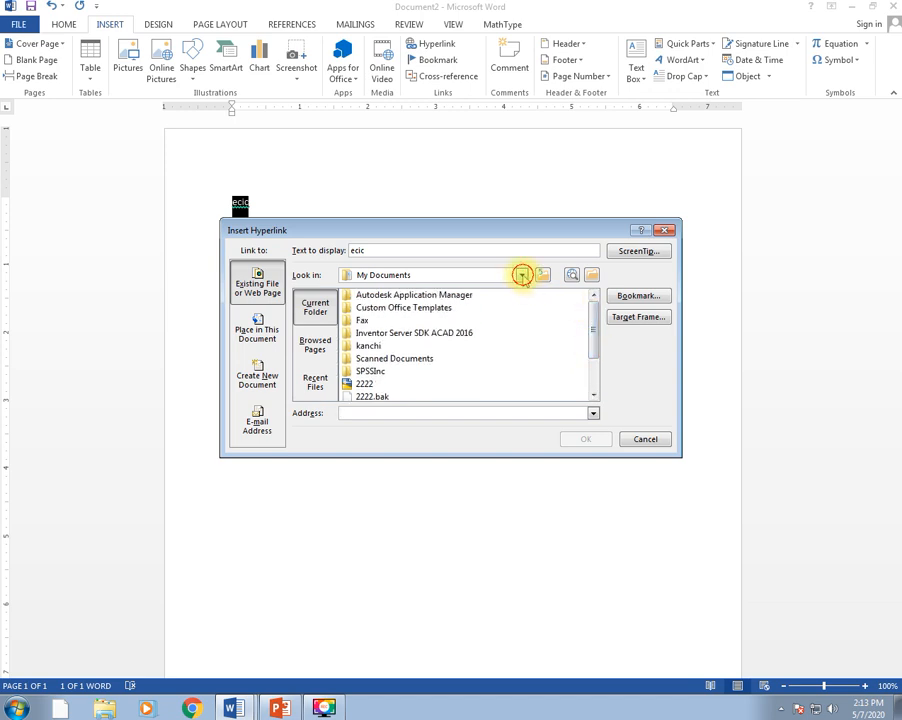
click(521, 276)
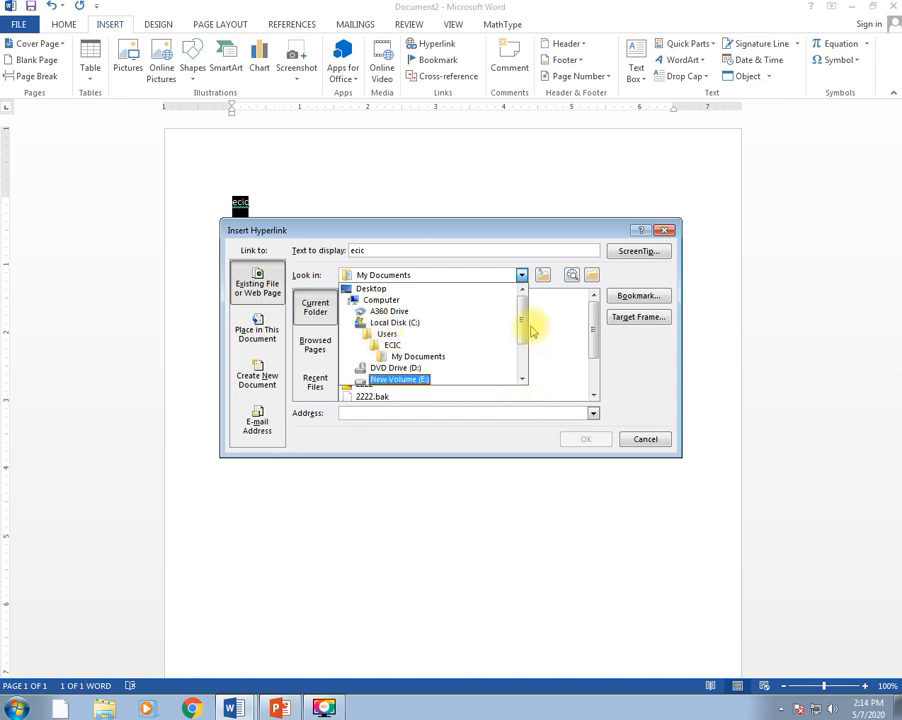
click(424, 381)
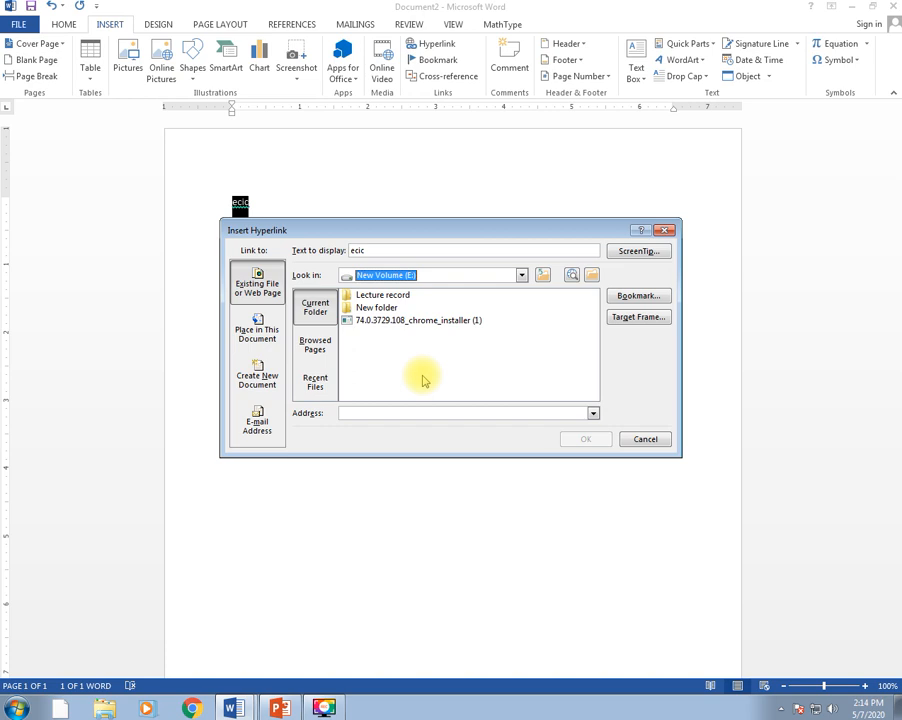
double_click(396, 296)
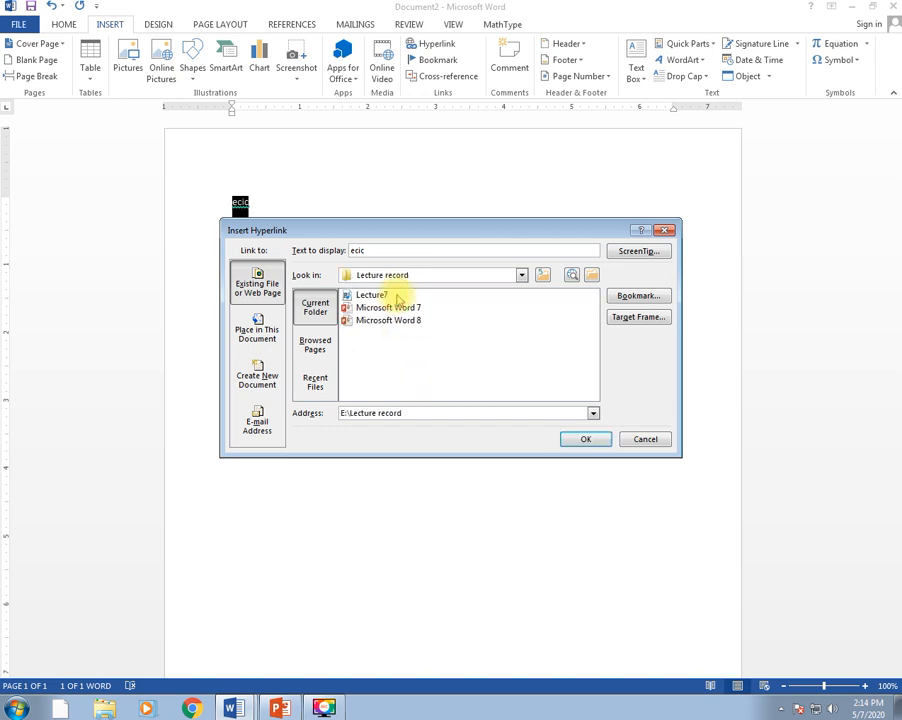
click(393, 308)
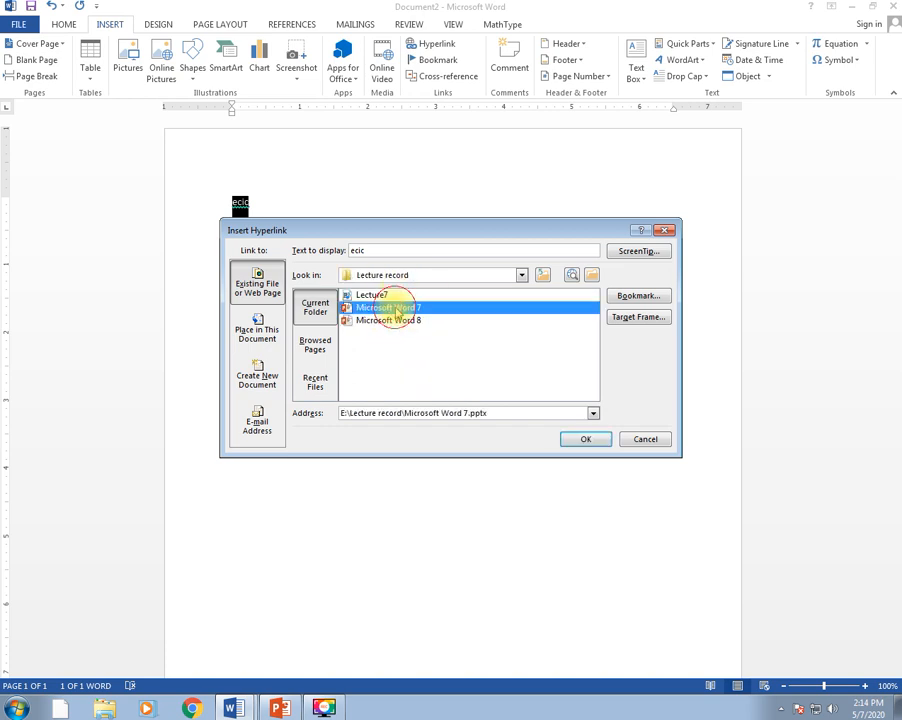
click(582, 439)
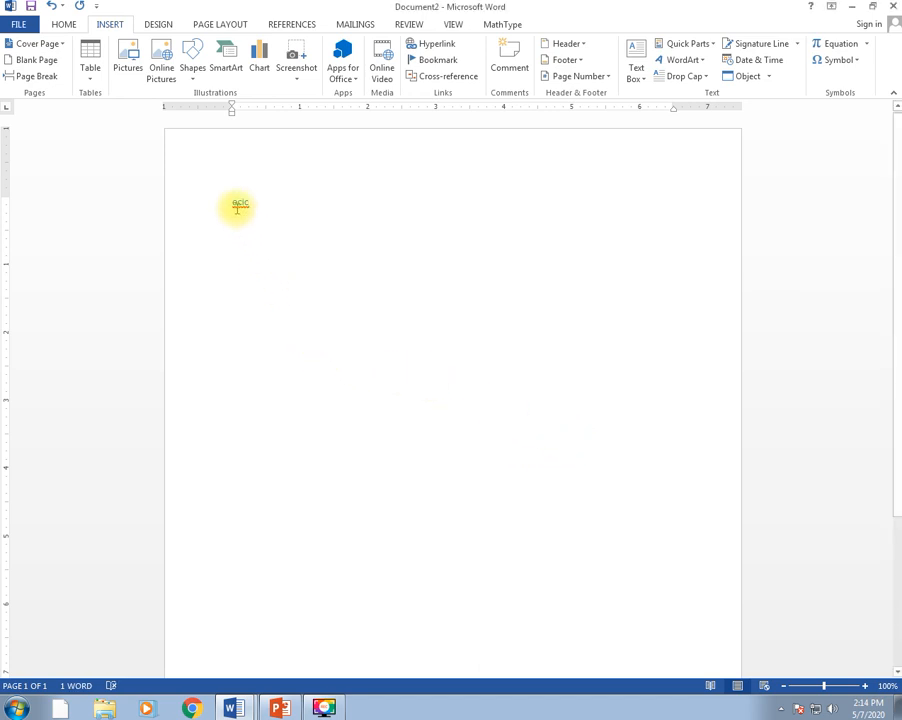
- Follow the "ecic" hyperlink, accept the security notice, view the linked presentation in PowerPoint and close it
mouse_move(238, 206)
ctrl+click(239, 203)
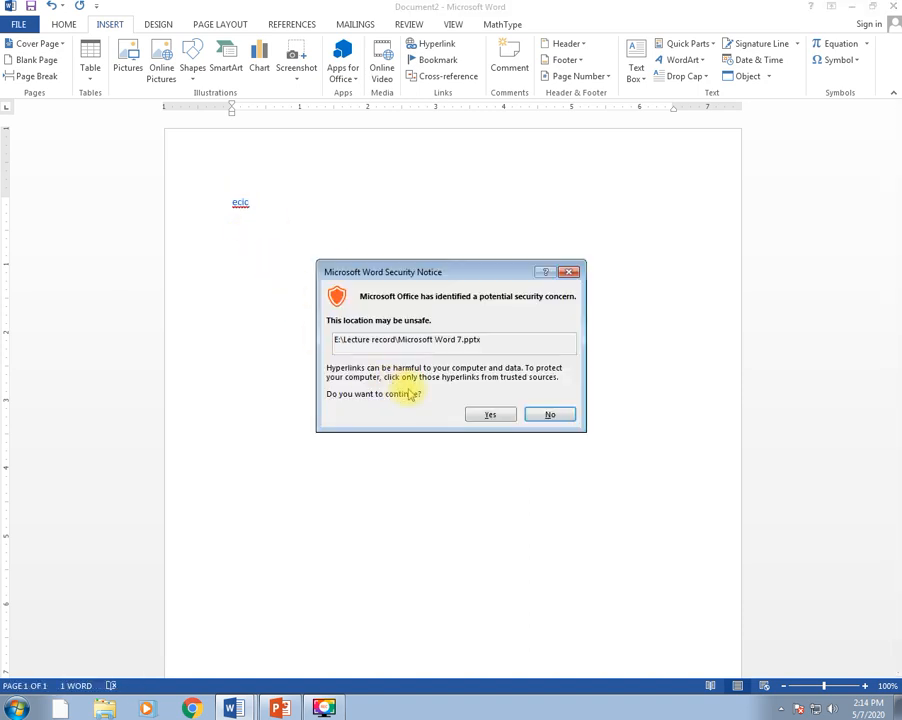
click(481, 415)
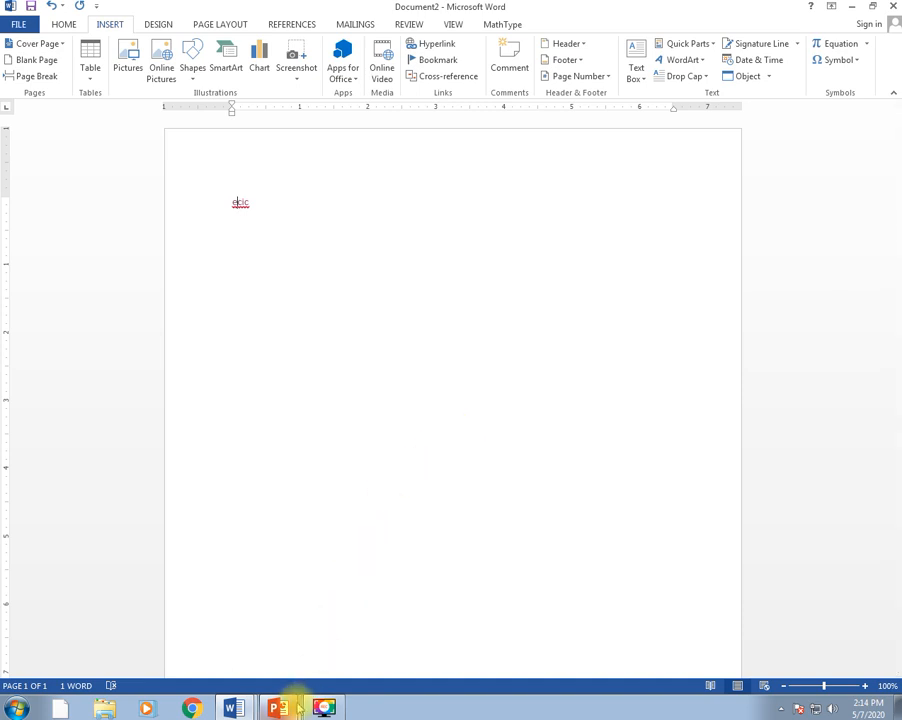
mouse_move(297, 709)
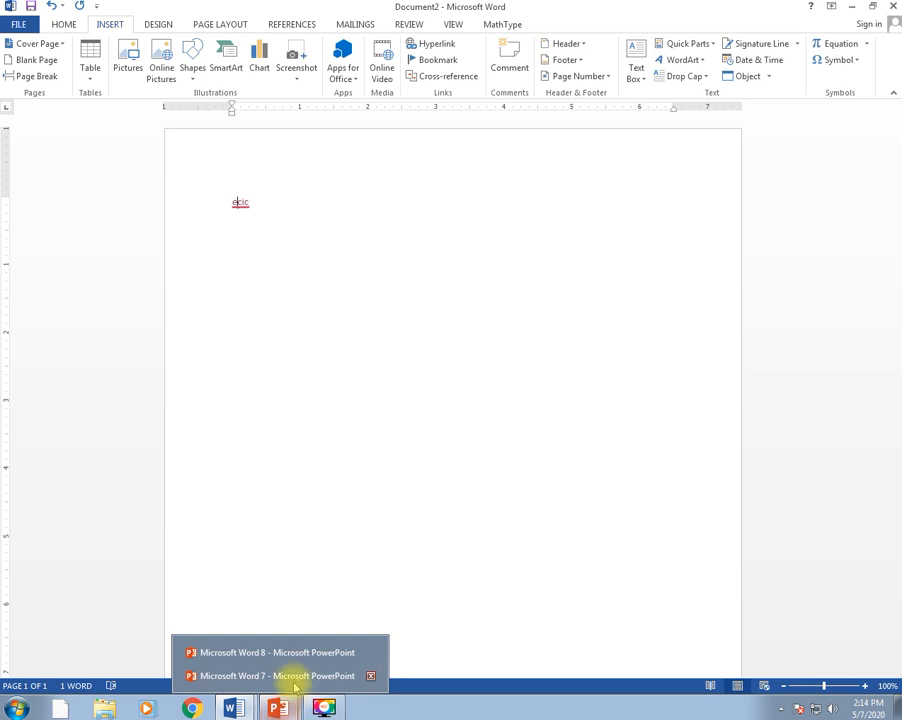
click(291, 675)
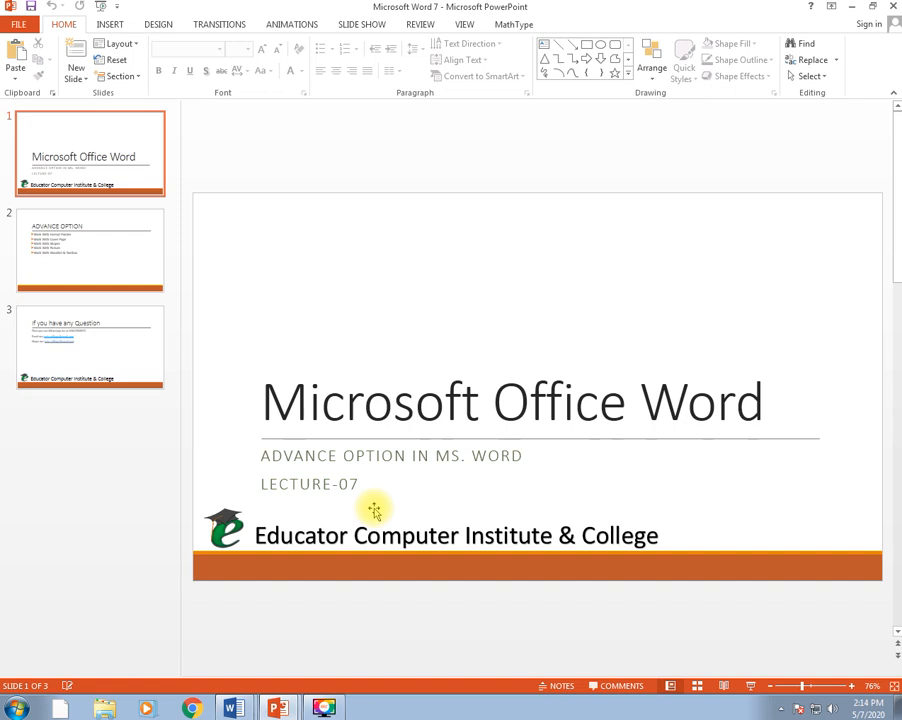
click(890, 8)
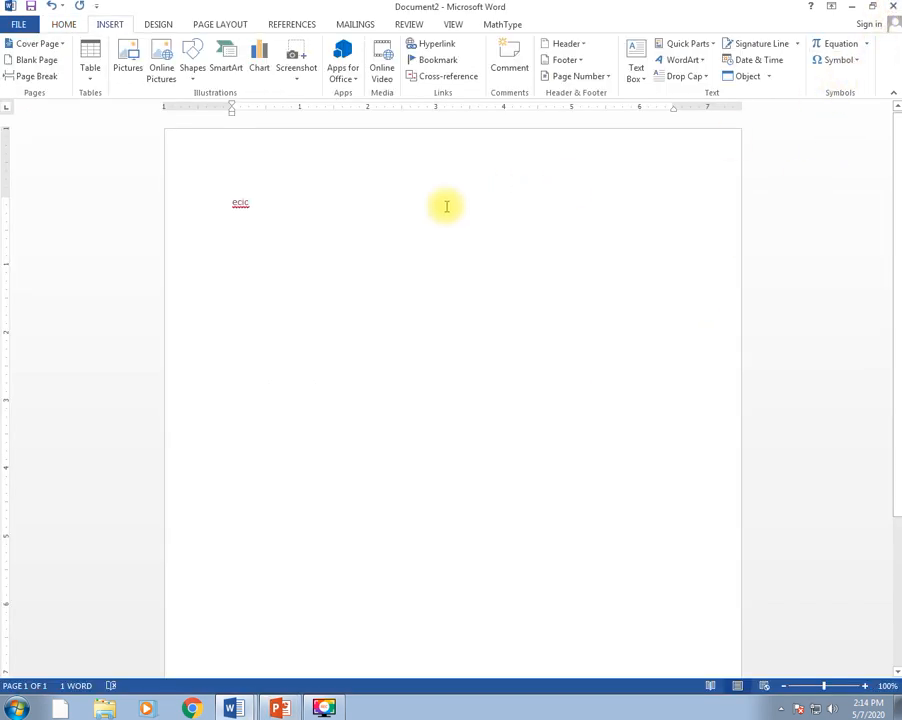
- Replace the document's content with five separate lines: Pakistan, Sindh, Punjab, KPK and Baluchistan
key(ctrl+a)
key(Delete)
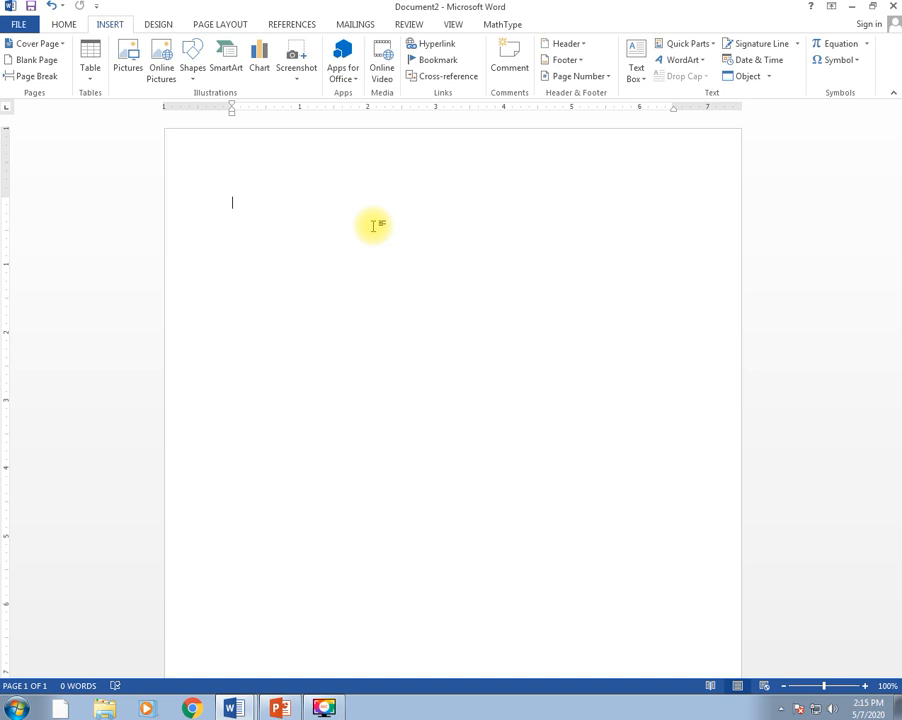
text(Pa)
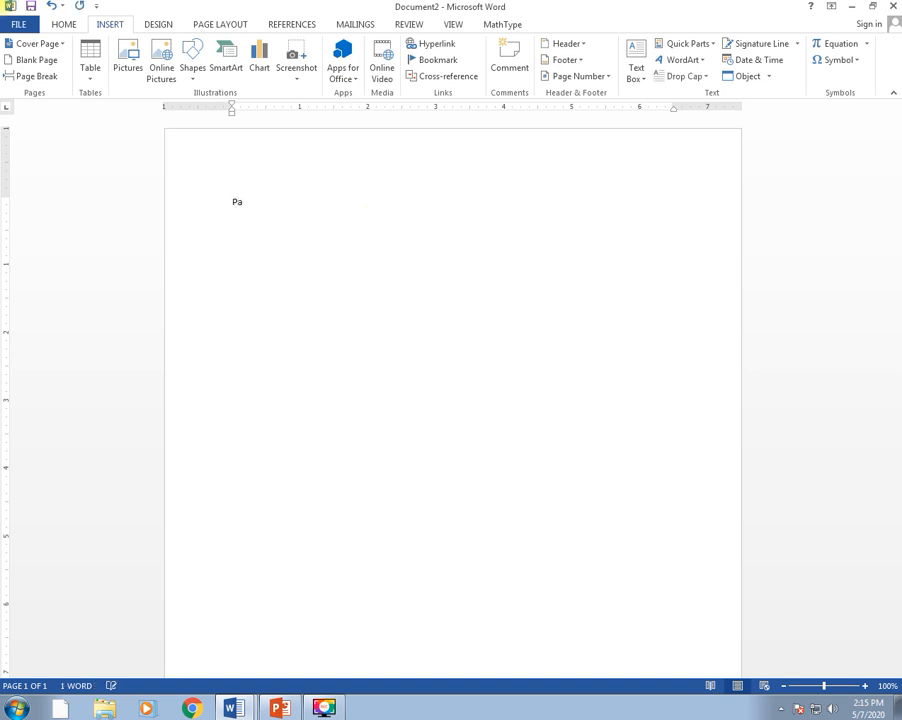
text(kist)
key(BackSpace)
text(n)
key(Return)
text(Sindh)
key(Return)
text(Punjab)
key(Return)
text(KPK)
key(Return)
text(Baluchistan)
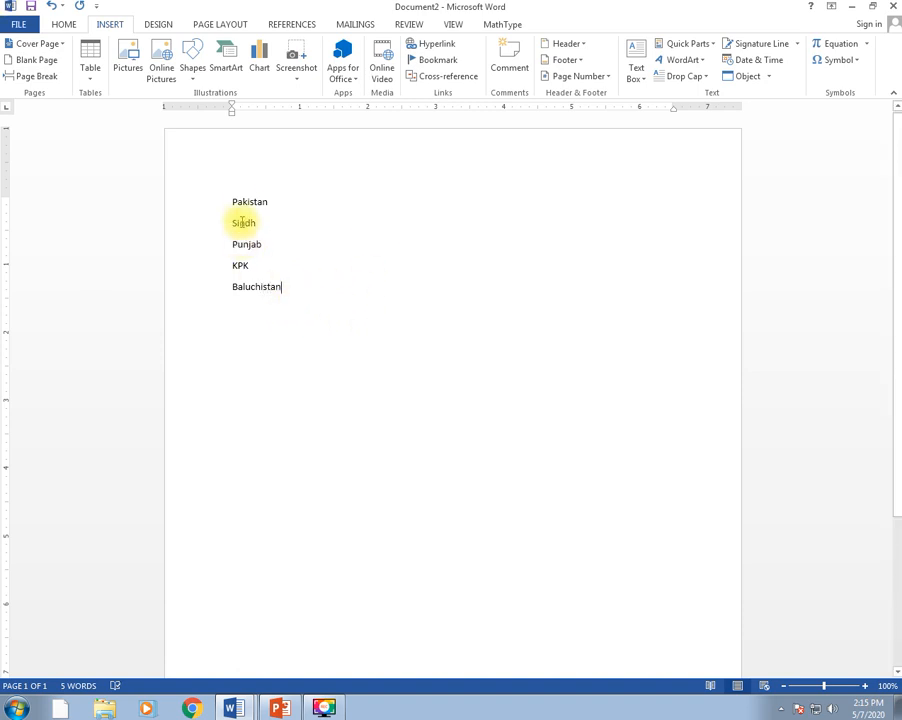
- Insert a page break after the Baluchistan line and write "Sindhi:" on the second page
drag(230, 222, 276, 292)
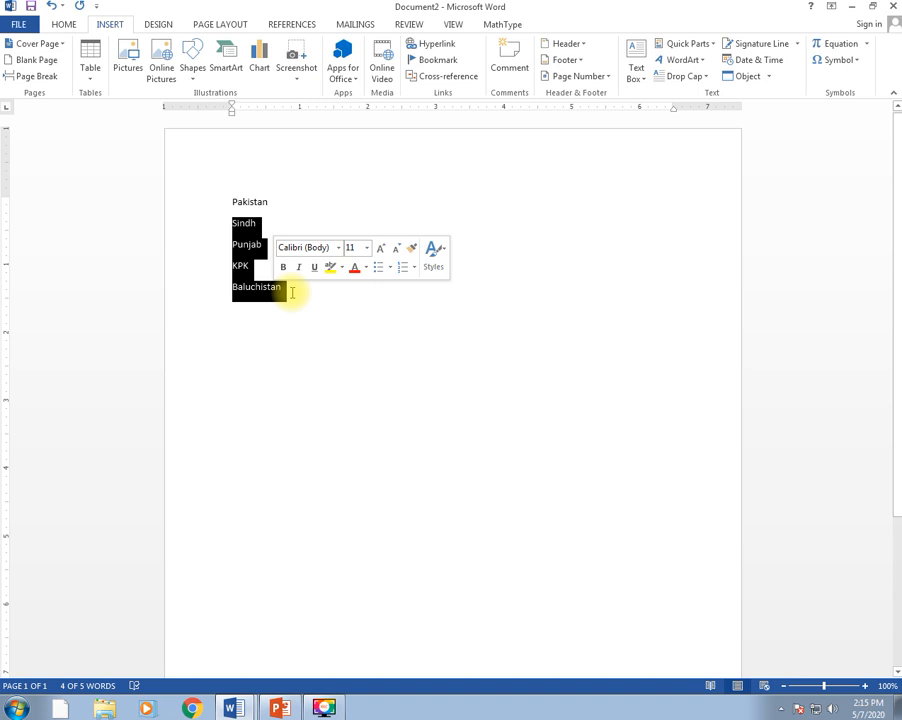
click(292, 292)
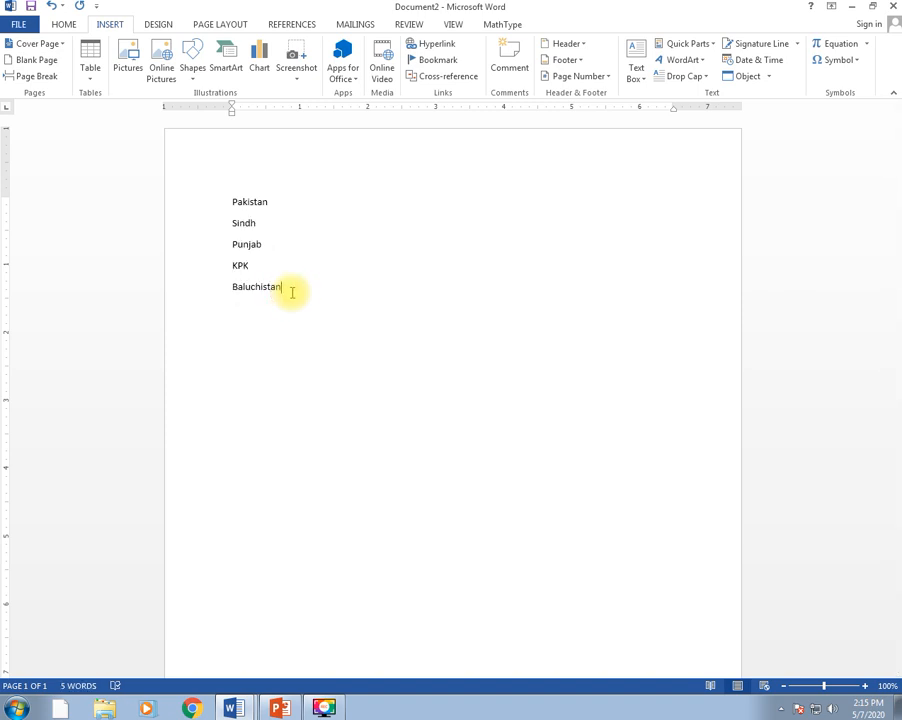
key(ctrl+Return)
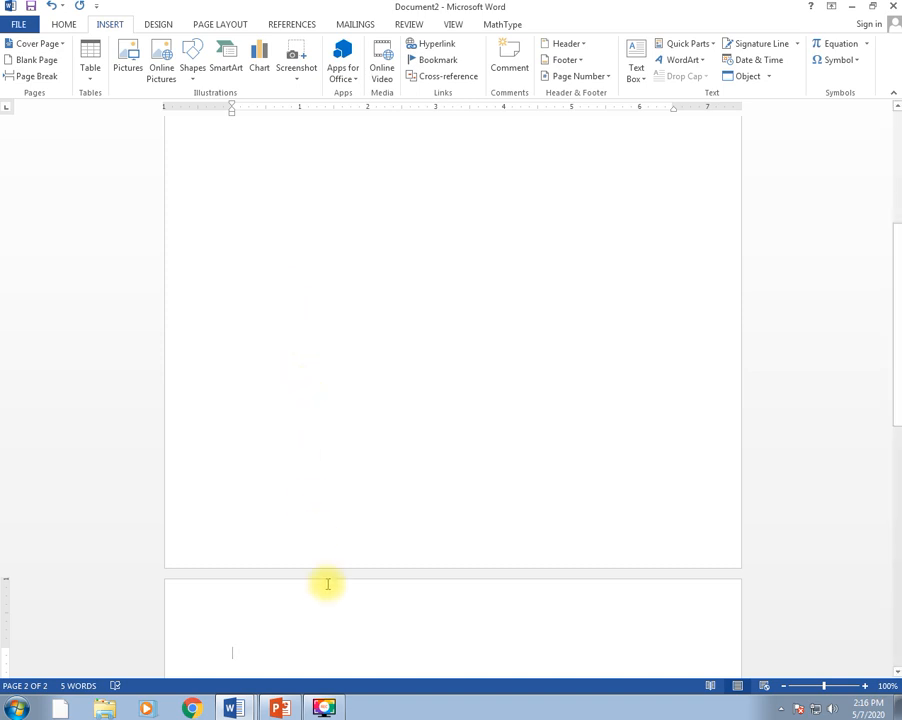
text(Si)
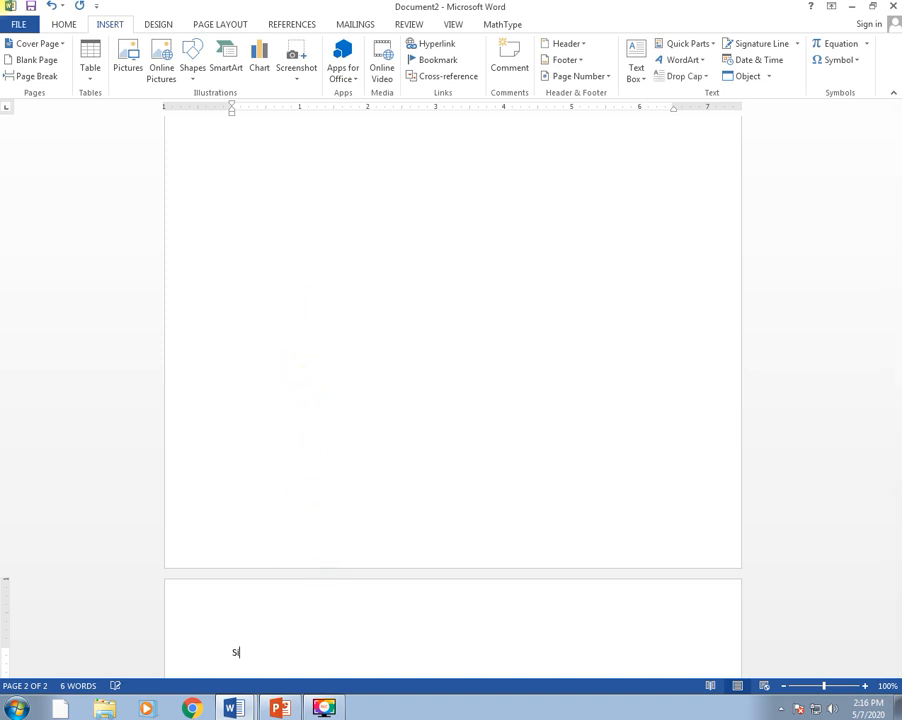
text(ndhi:)
- Add a bookmark named "sindh" to the "Sindhi:" text on the second page
click(269, 653)
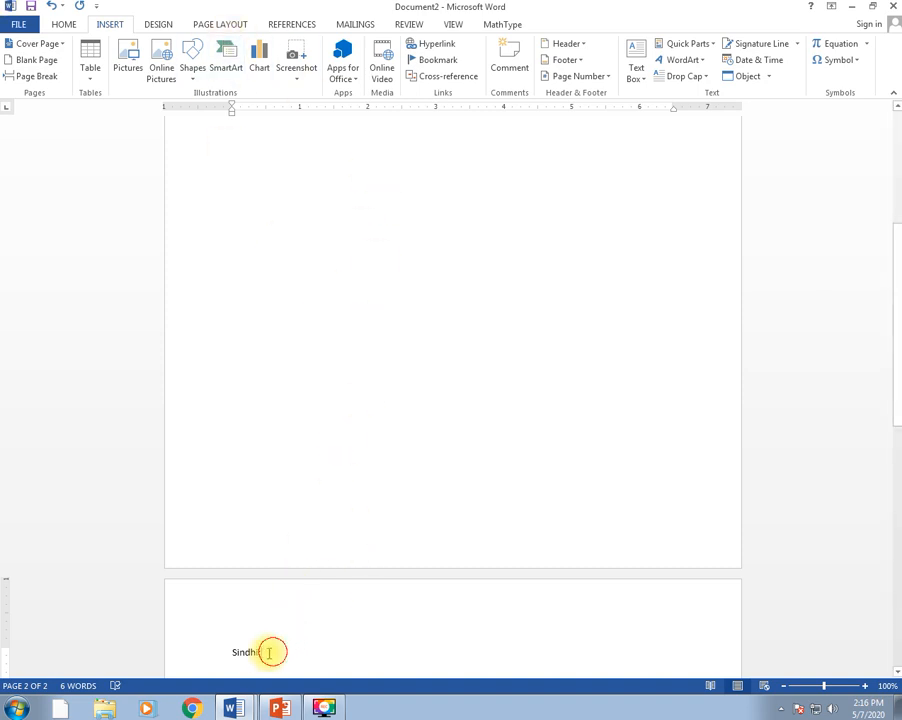
drag(269, 653, 220, 651)
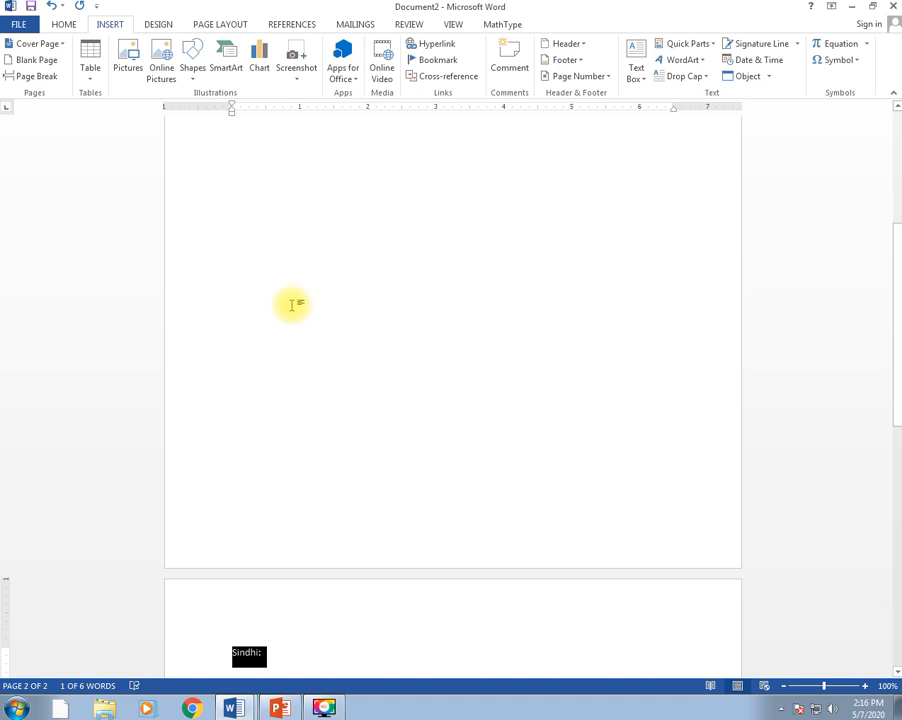
click(440, 60)
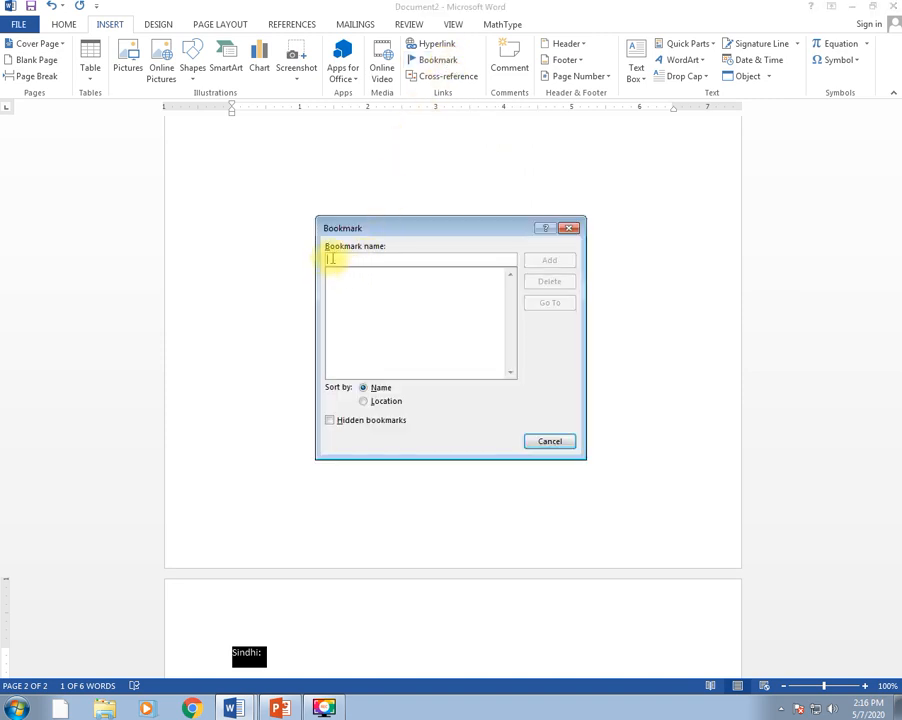
text(sindhi)
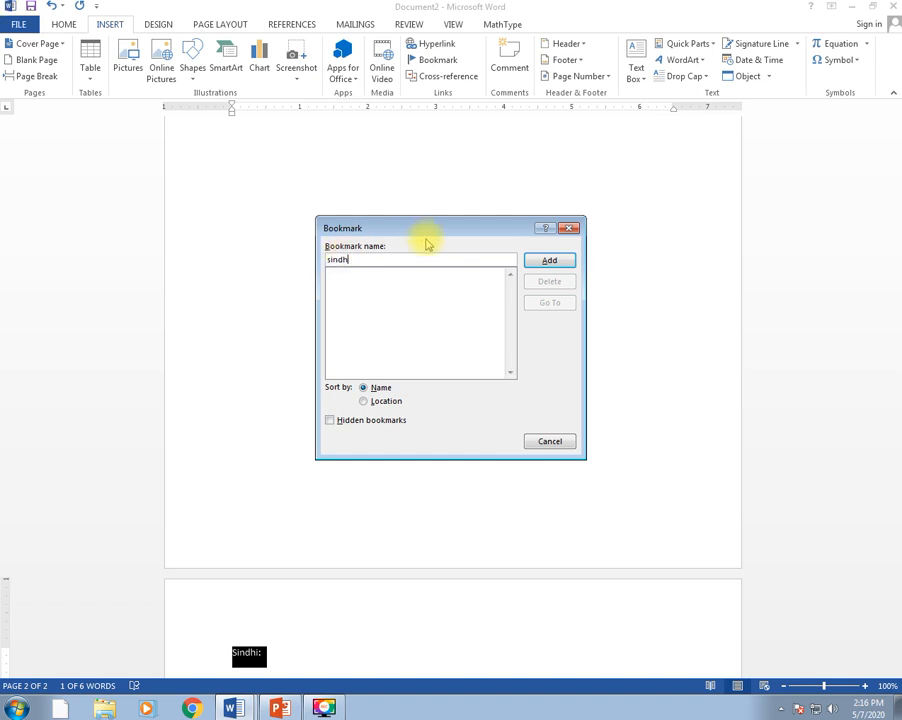
click(559, 260)
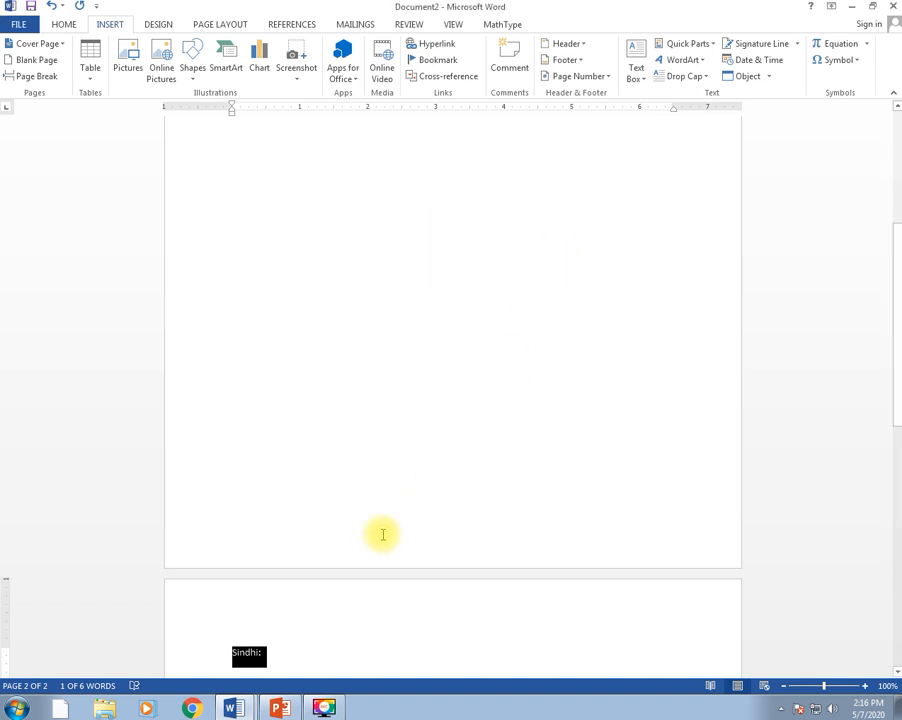
- Generate sample paragraphs below the "Sindhi:" heading on the second page with =rand()
click(264, 653)
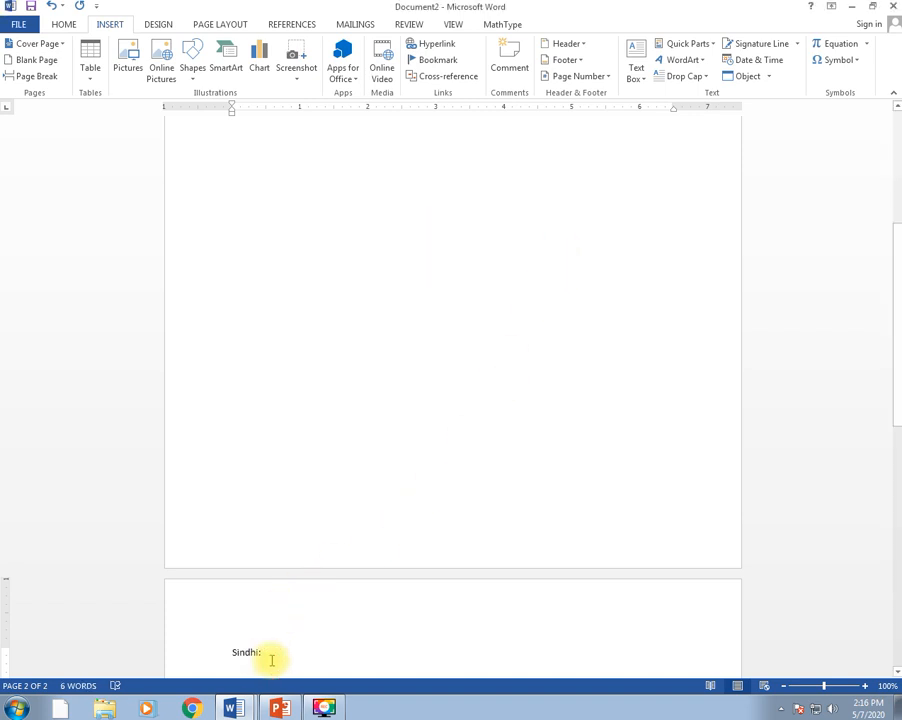
key(Return)
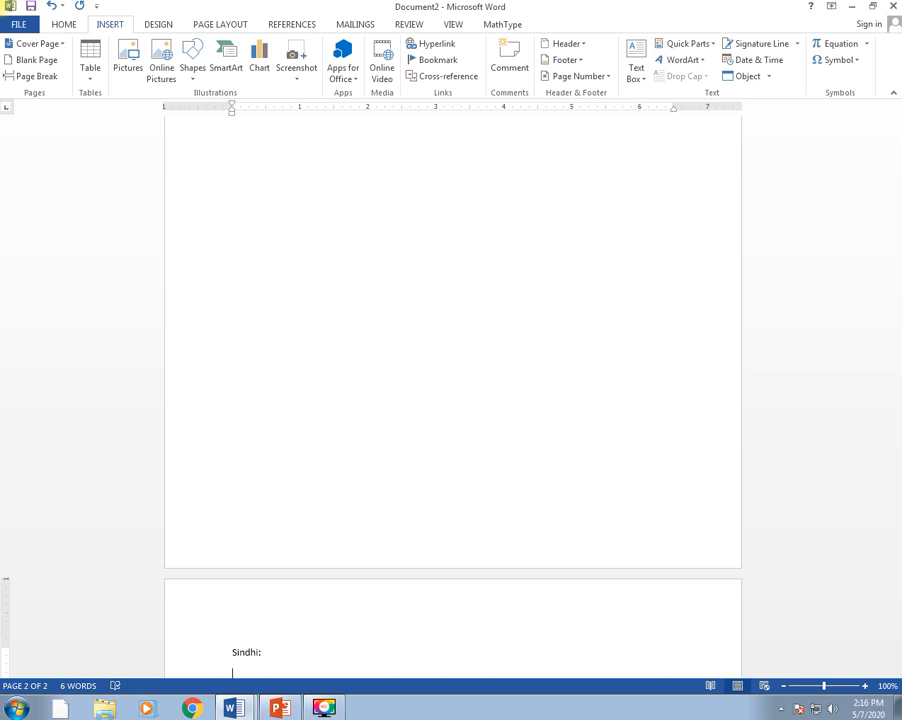
text(=rand())
key(Return)
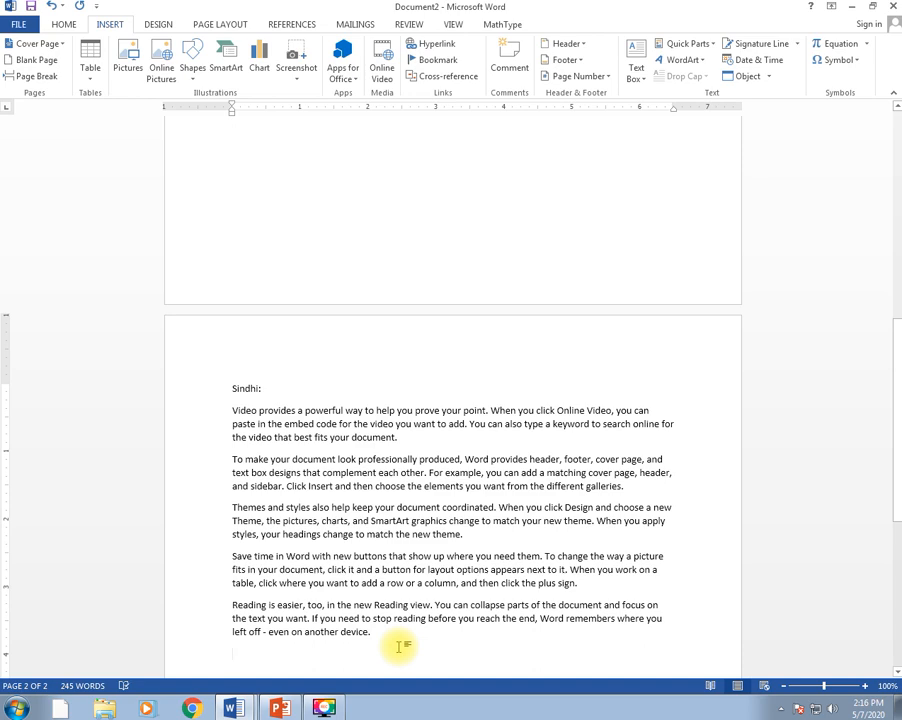
- Insert a page break after the Sindhi sample paragraphs and write "Punjab:" on the third page
key(ctrl+Return)
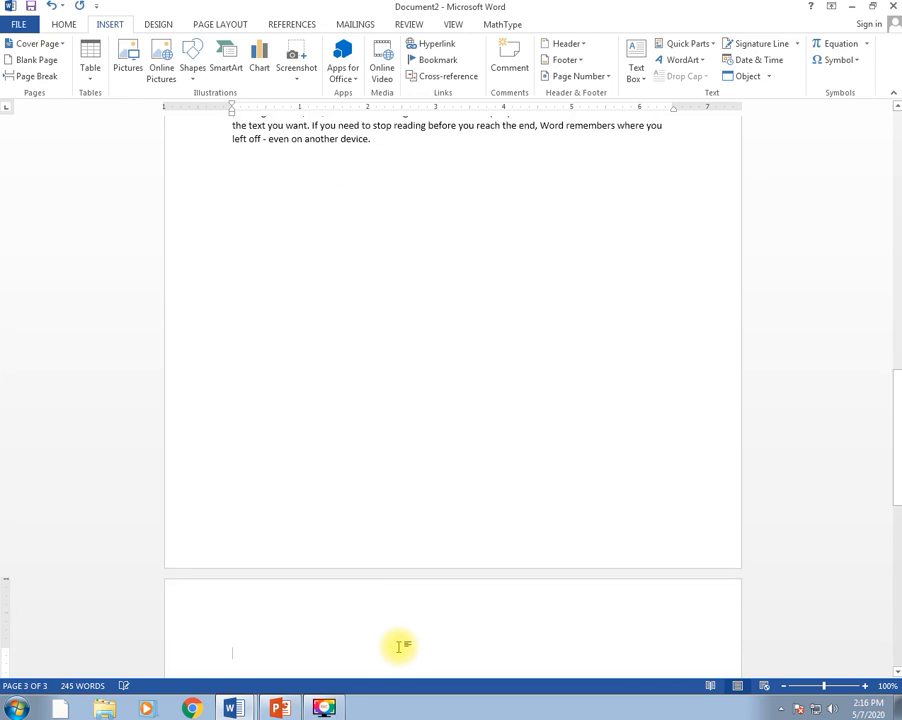
text(Punjab)
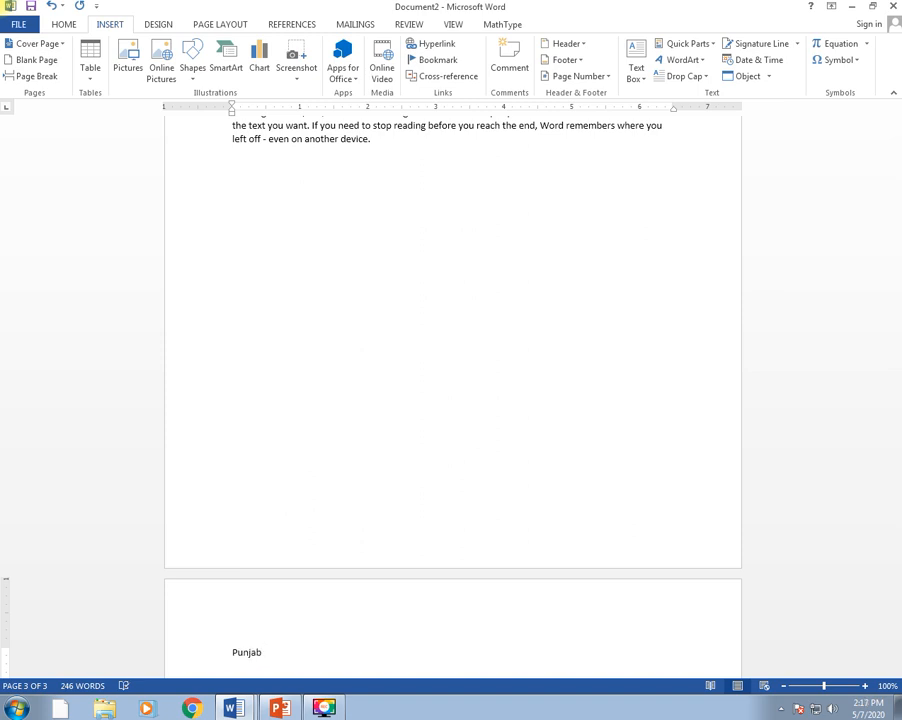
text(:)
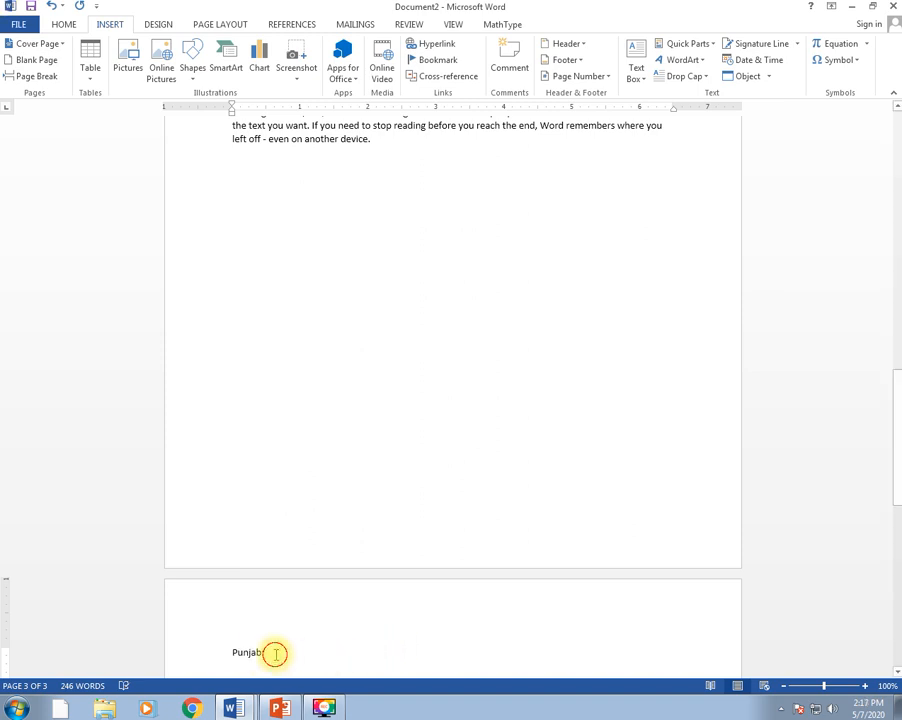
- Add a bookmark named "punjab" to the "Punjab:" text on the third page
drag(272, 650, 212, 649)
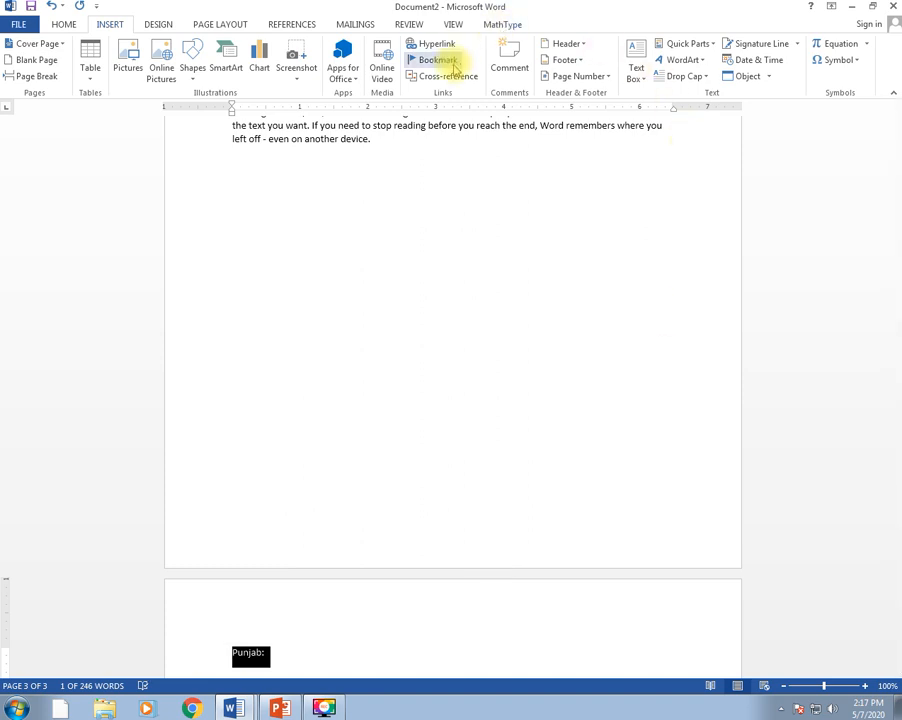
click(437, 59)
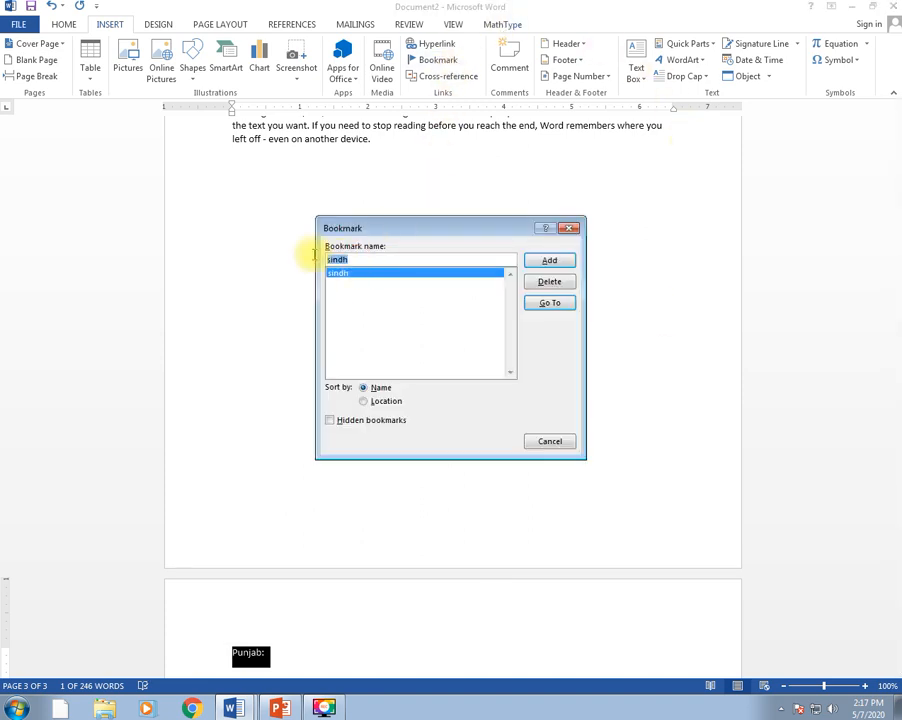
text(punjab)
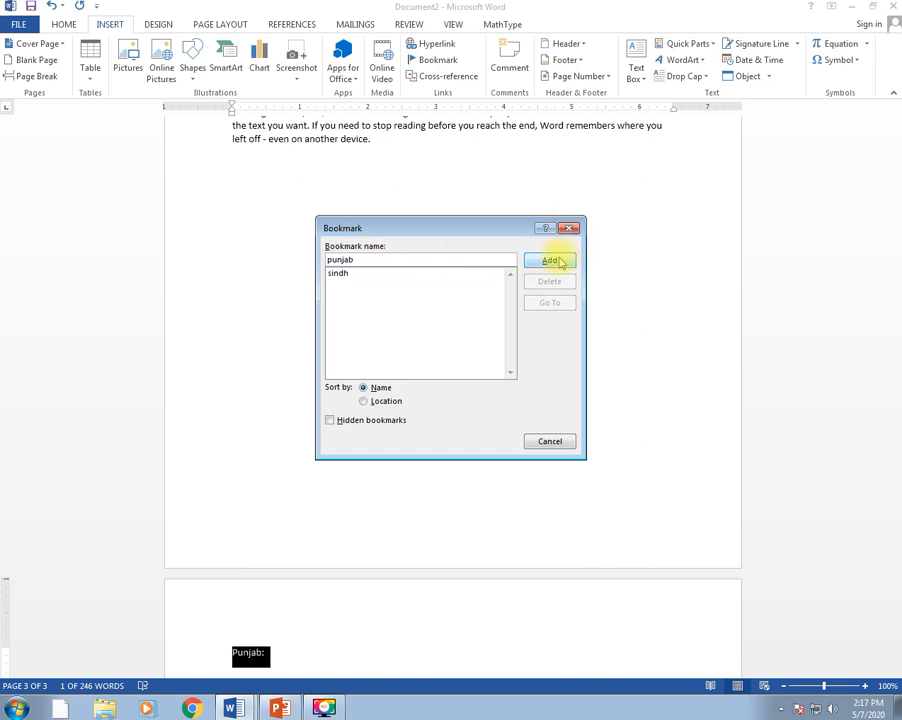
click(559, 262)
- Generate sample paragraphs below the "Punjab:" heading with =rand()
click(268, 650)
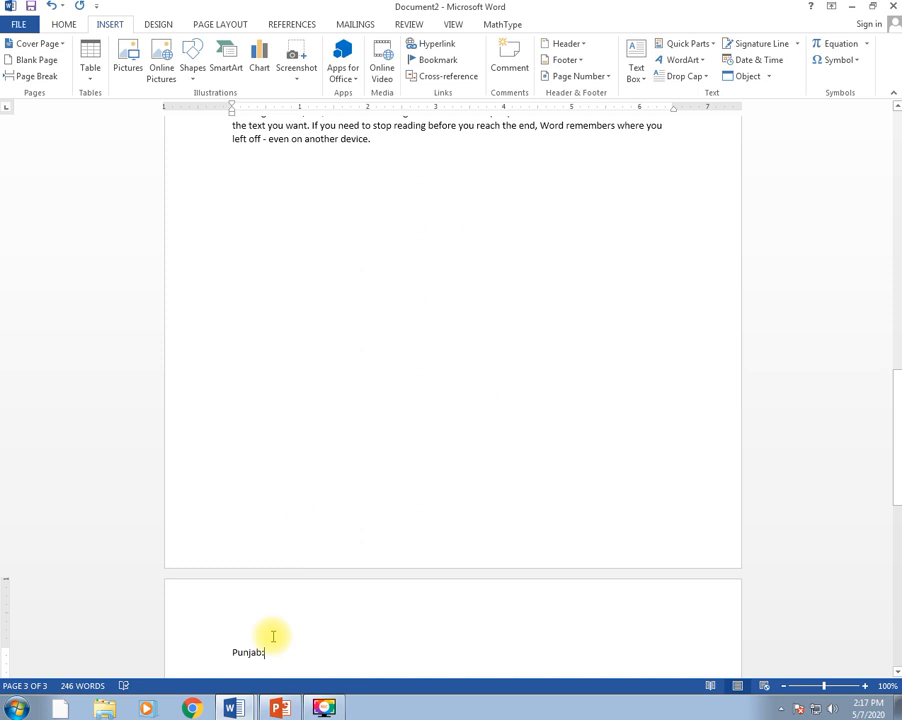
key(Return)
text(=rand)
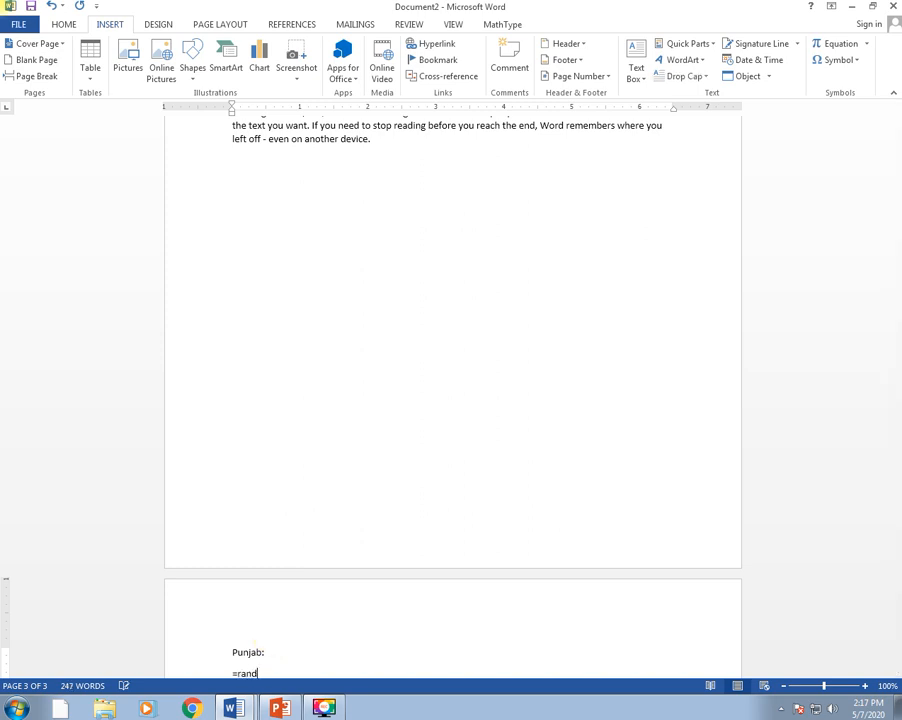
text(())
key(Return)
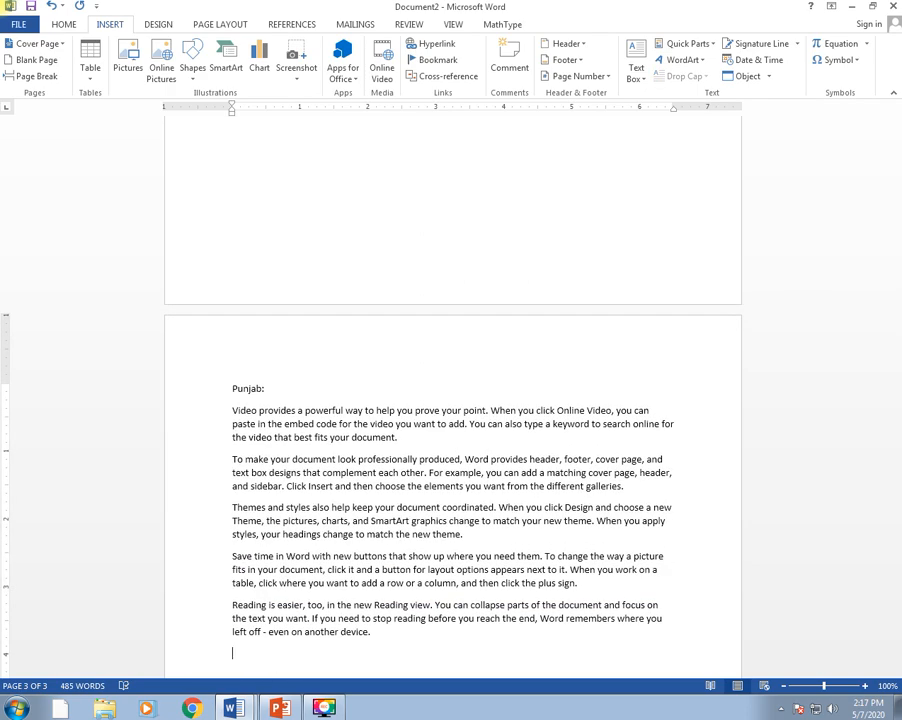
- Insert a page break after the Punjab sample paragraphs and write "KPK:" on the fourth page
key(ctrl+Return)
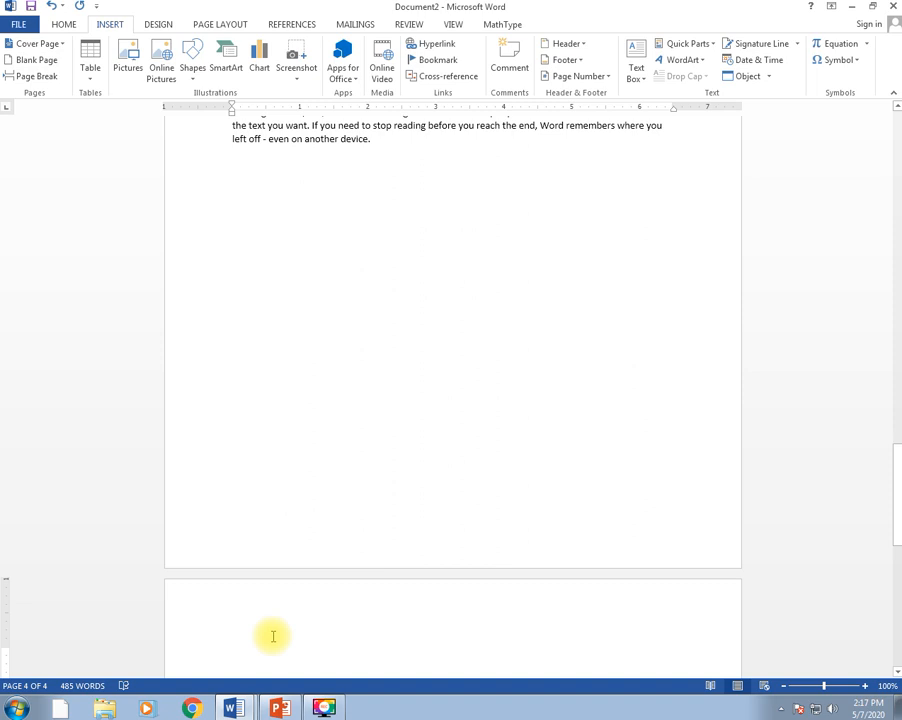
text(KPK)
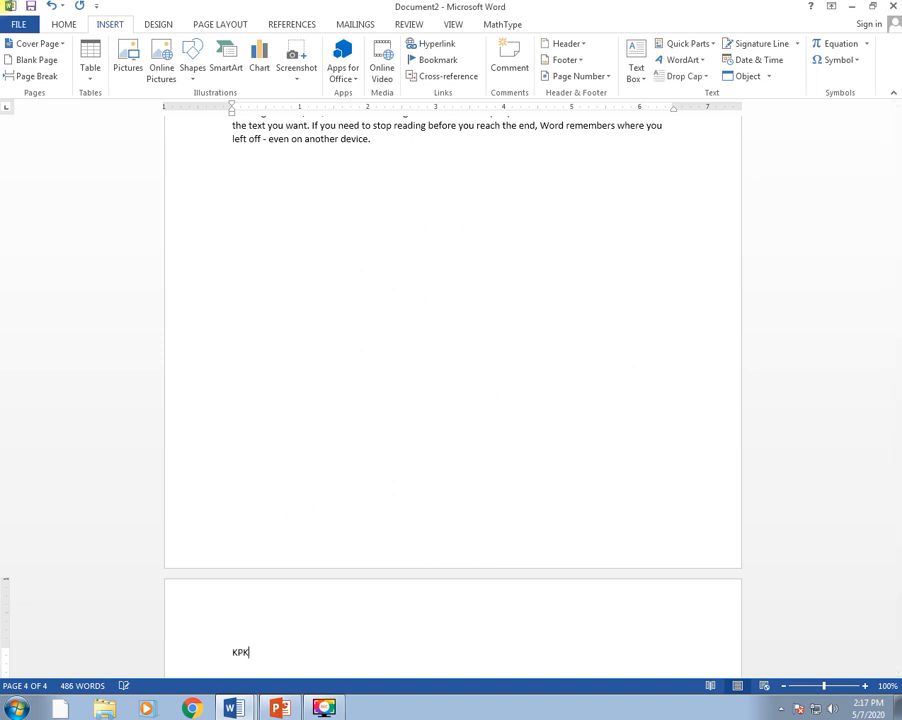
text(:)
- Add a bookmark named "kpk" to the "KPK:" text on the fourth page
drag(260, 654, 218, 657)
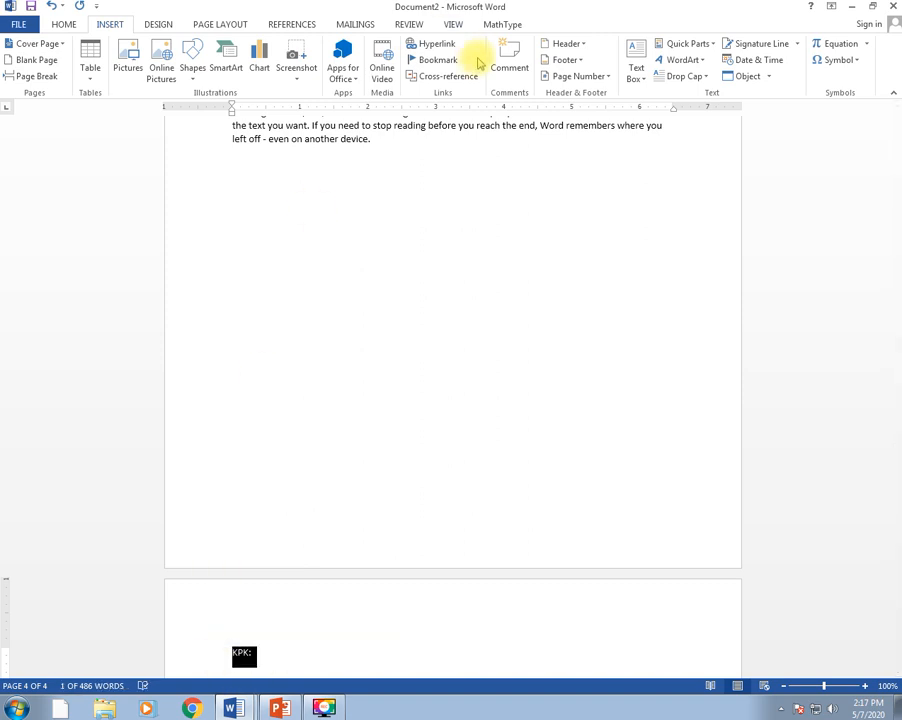
click(437, 59)
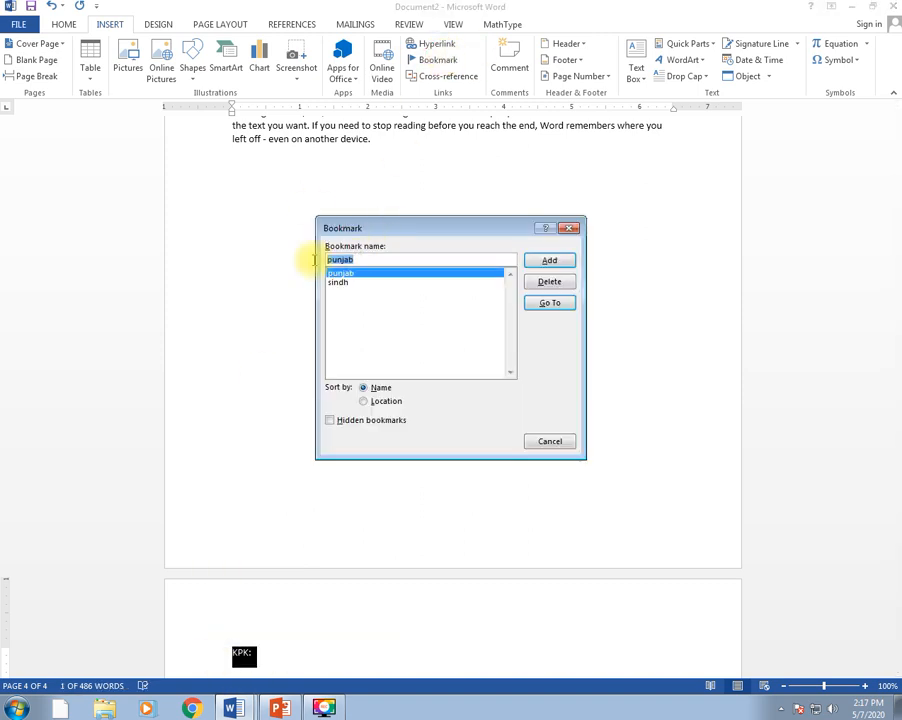
text(k)
key(BackSpace)
text(kpk)
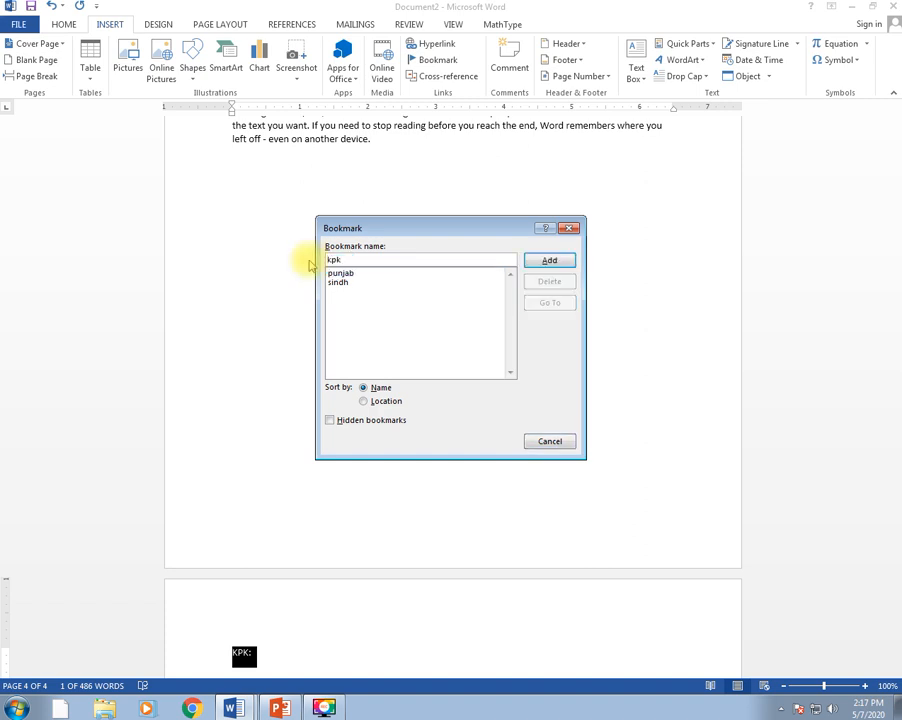
click(560, 260)
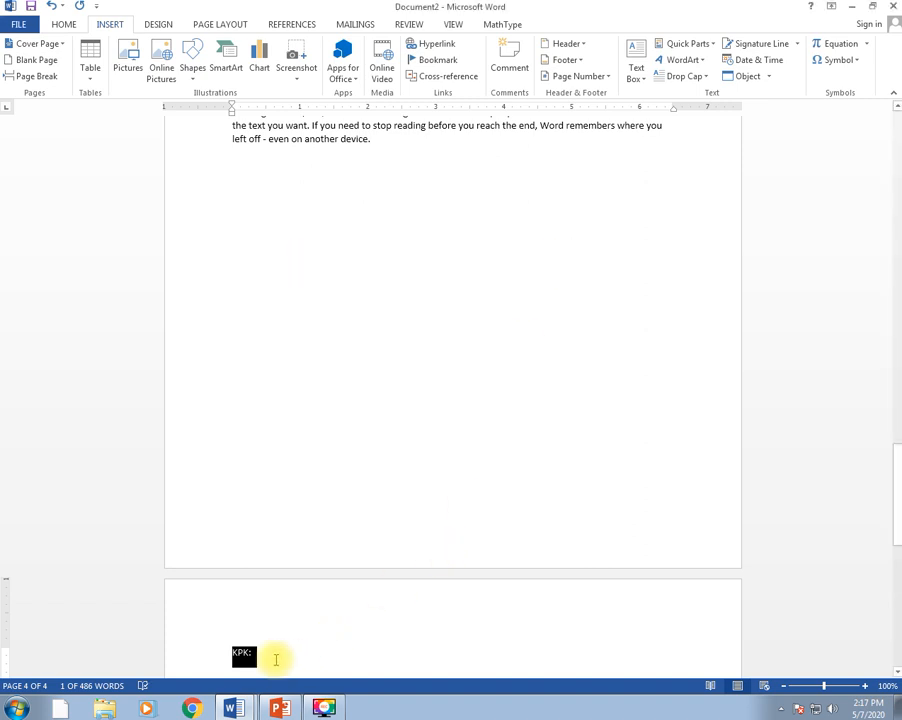
- Generate sample paragraphs below the "KPK:" heading with =rand(), correcting the misspelled function name before running it
click(278, 653)
key(Return)
text(=ran)
text(nd)
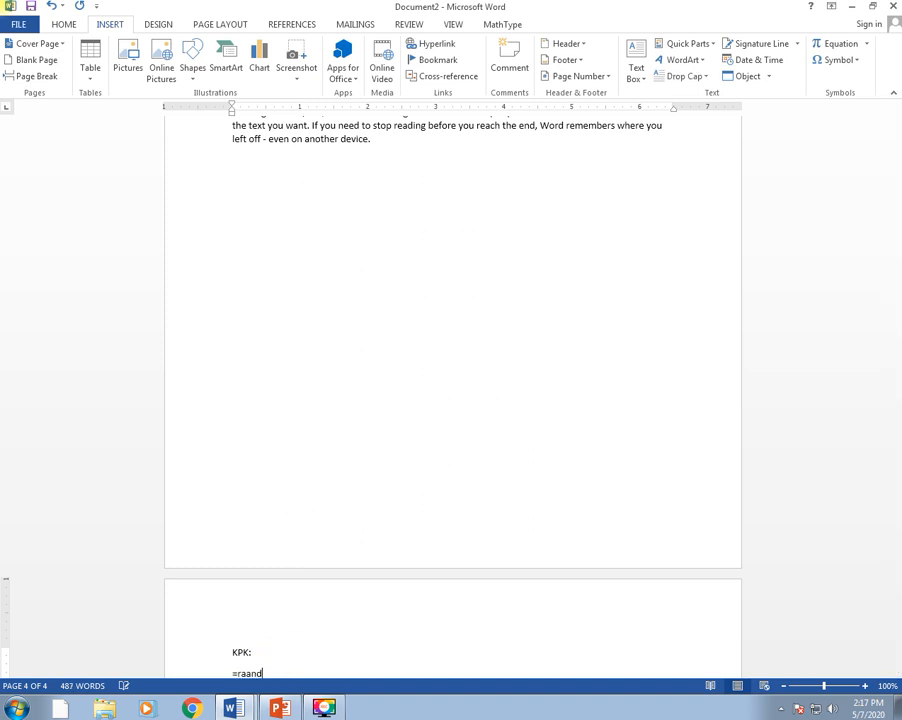
key(Left)
key(Left)
key(BackSpace)
key(Right)
key(Right)
text(())
key(Return)
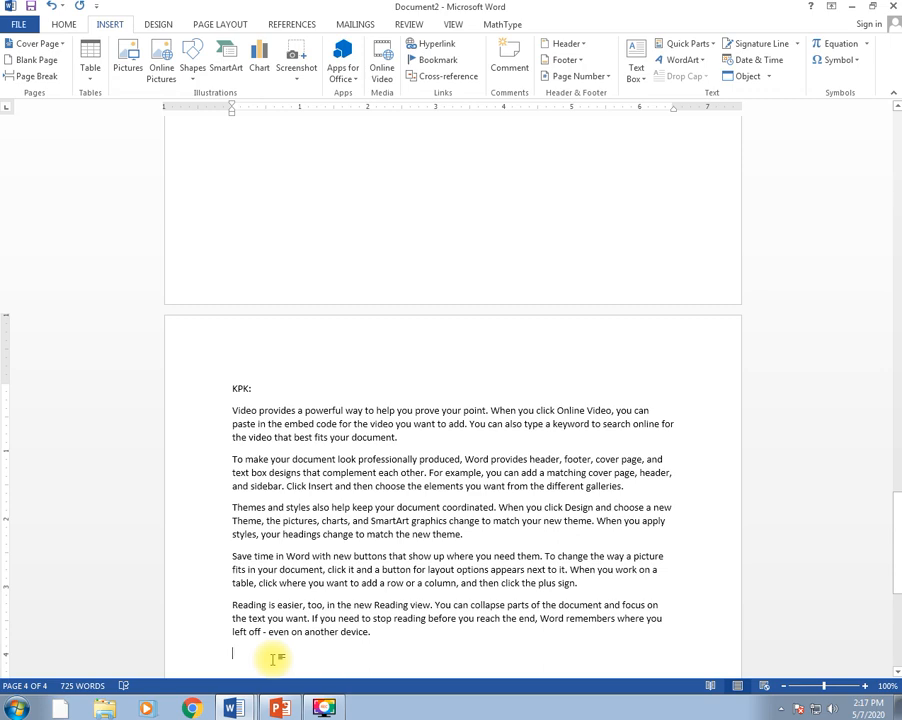
- Insert a page break after the KPK sample paragraphs and write "Baluchistan:" on the fifth page
key(ctrl+Return)
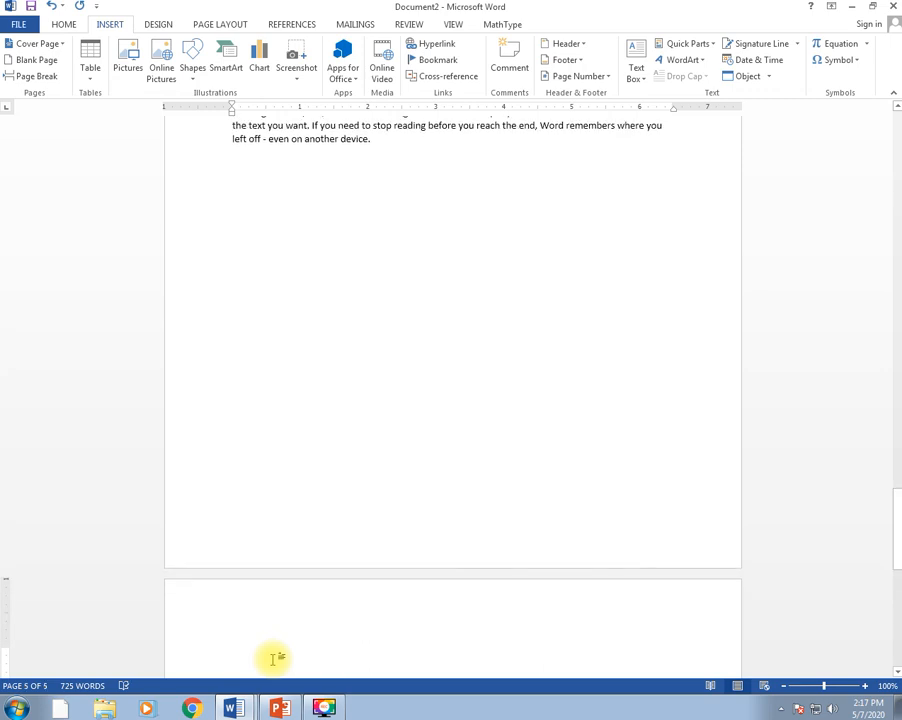
text(Bal)
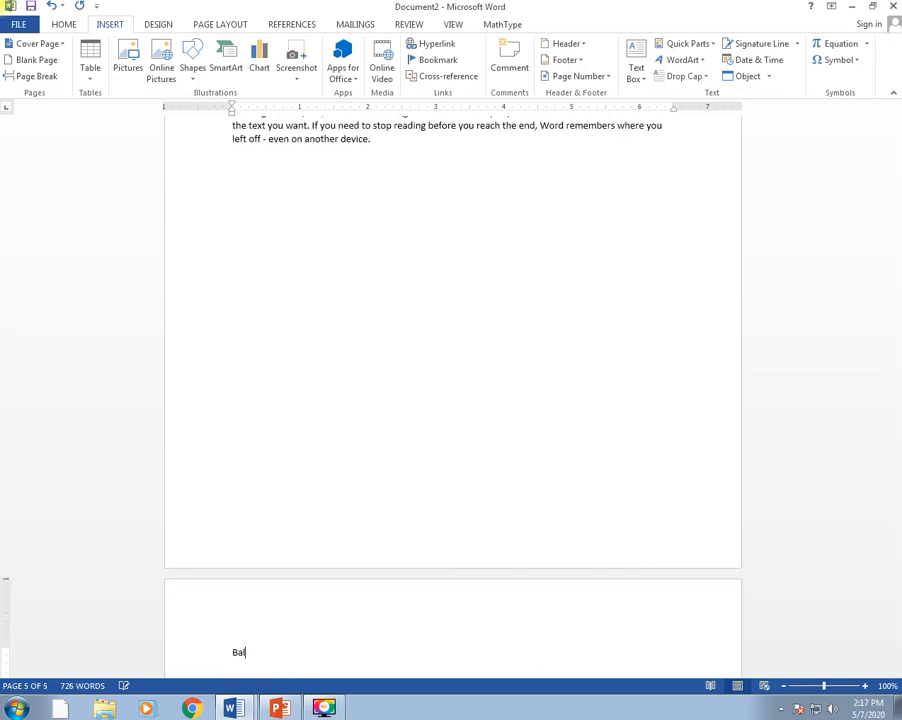
text(uchistan:)
- Add a bookmark named "baluchistan" to the "Baluchistan:" text on the fifth page
drag(296, 646, 222, 645)
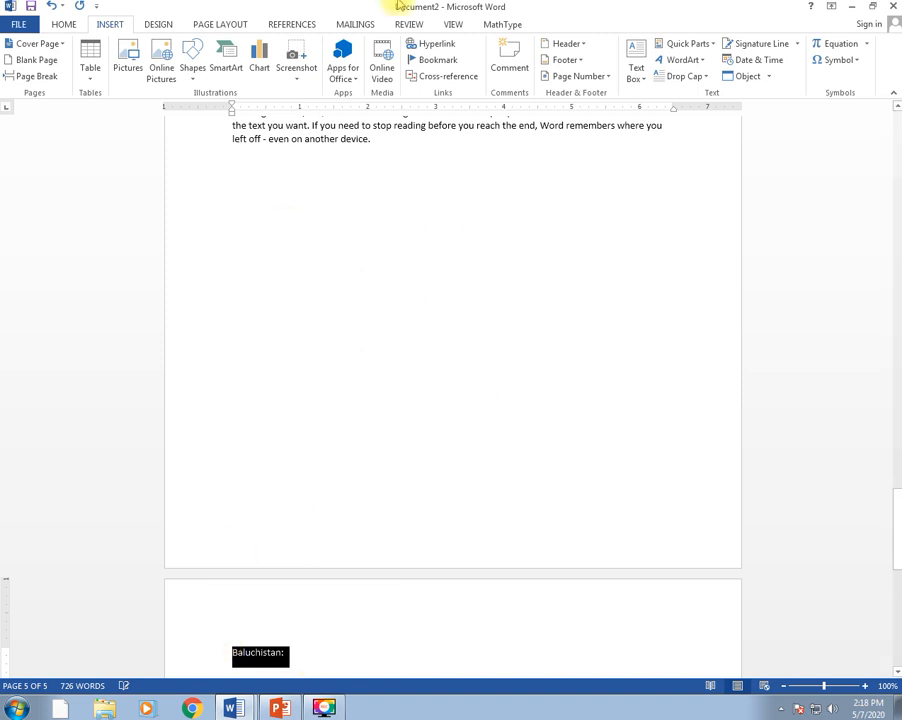
click(430, 59)
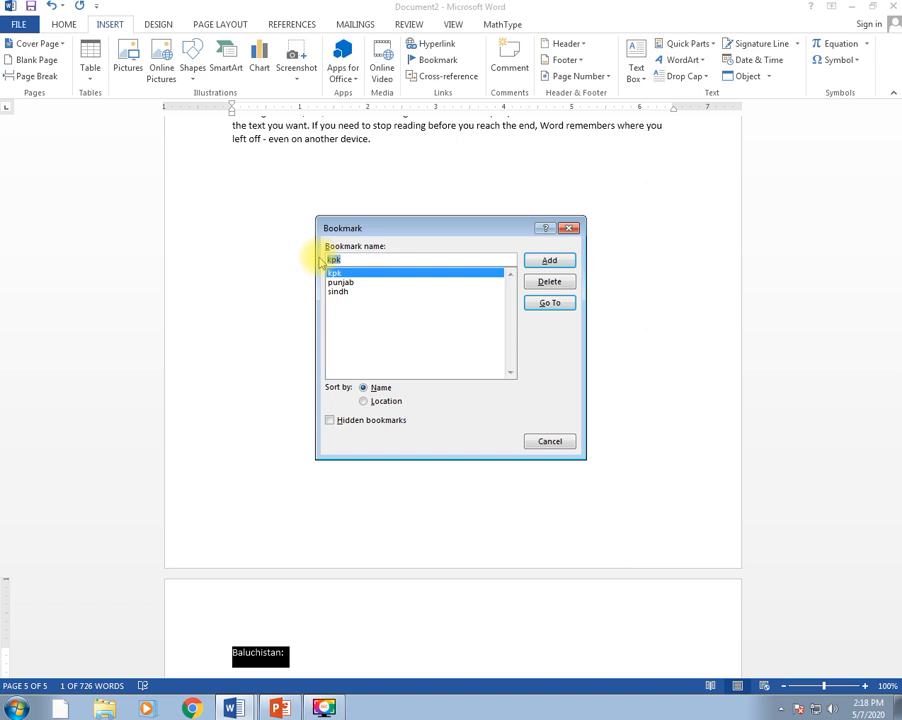
text(bl)
text(aluchi)
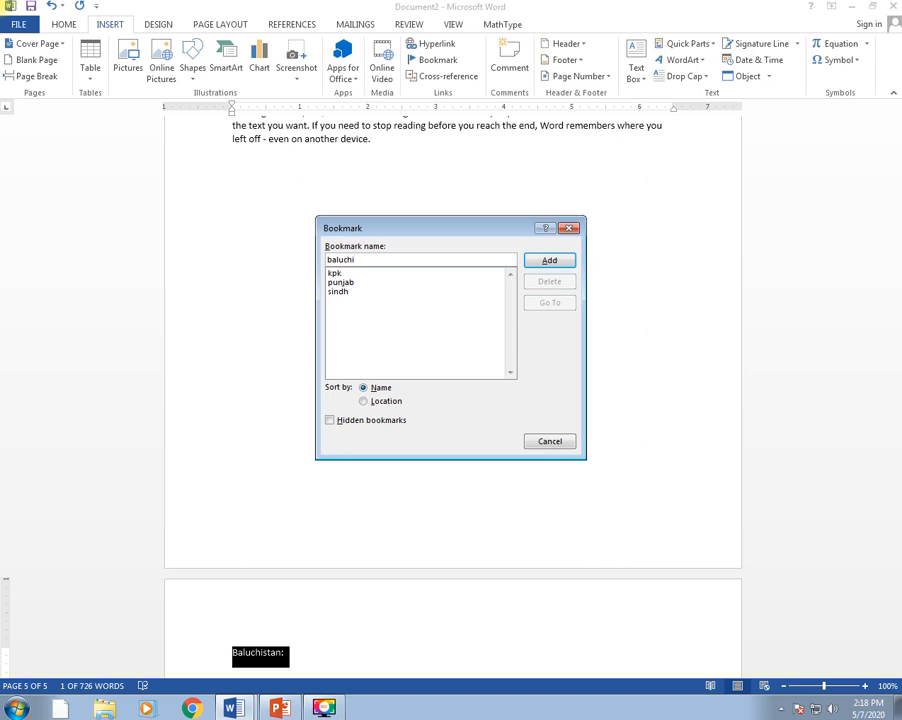
text(stan)
click(550, 261)
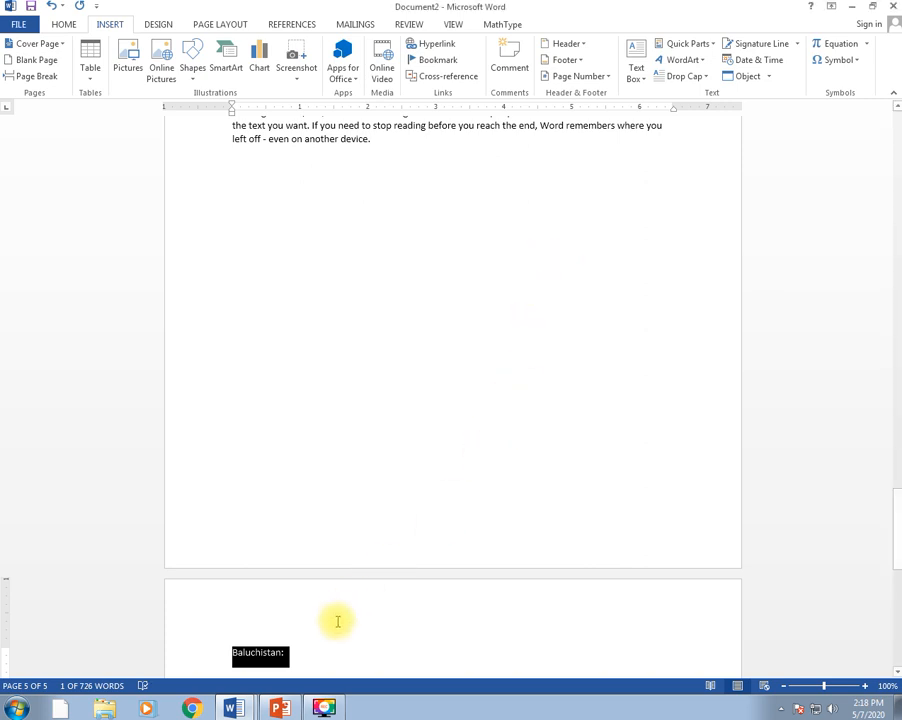
- Generate sample paragraphs below the "Baluchistan:" heading with =rand(), replacing the mistaken plus sign with an equals sign
click(328, 650)
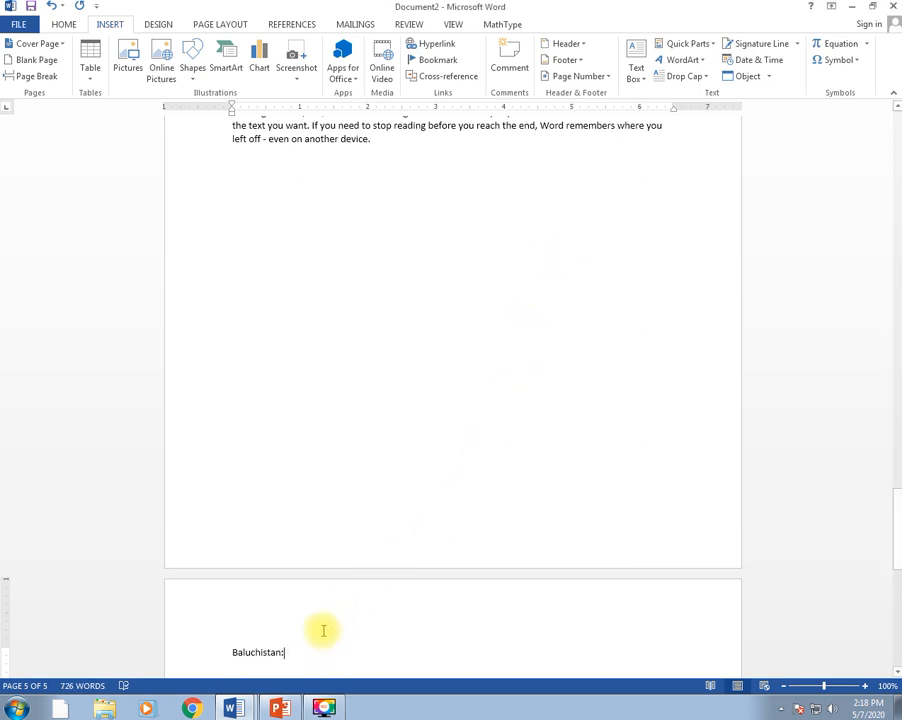
key(Return)
text(+rand)
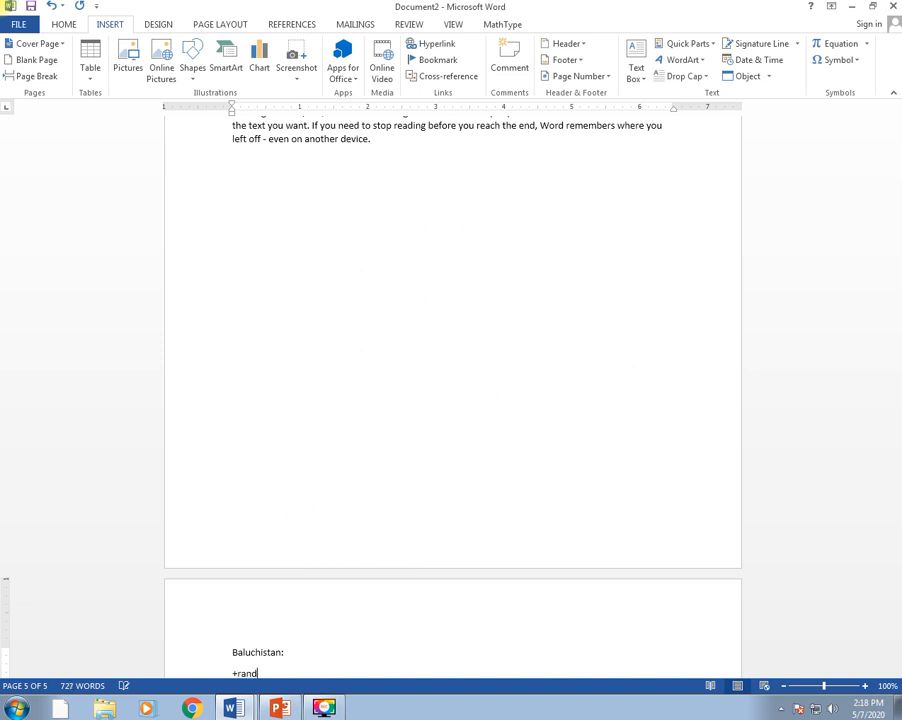
text(())
key(Return)
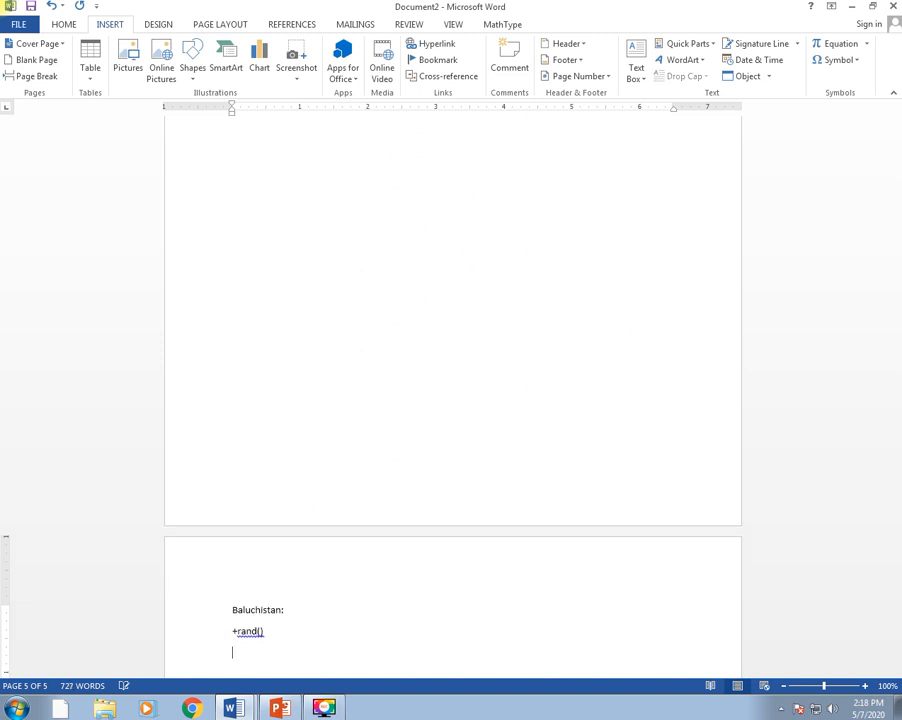
click(237, 631)
key(BackSpace)
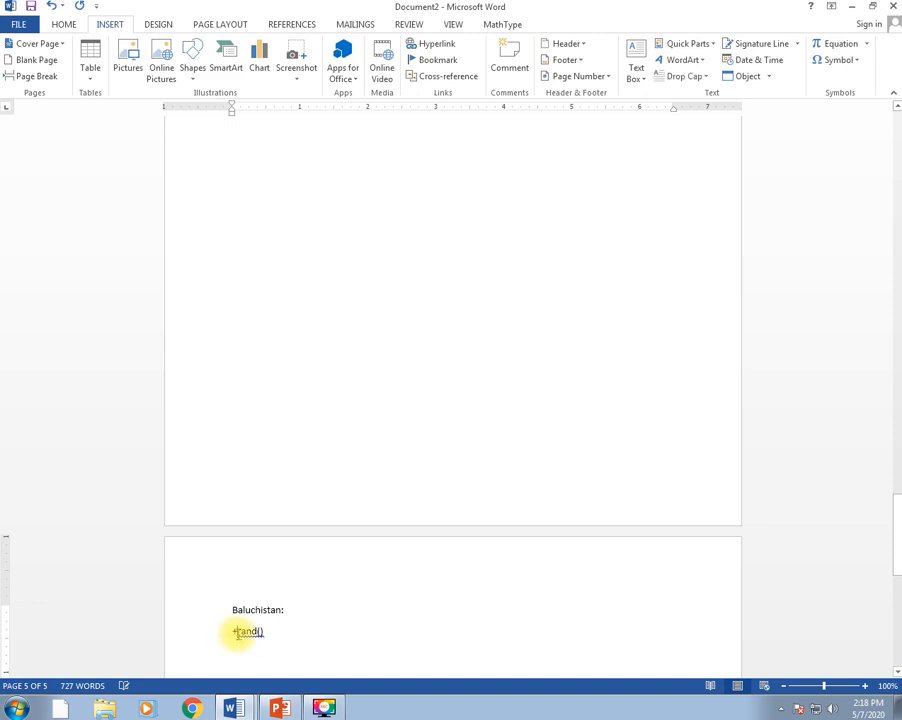
text(=)
click(280, 638)
key(Return)
- Review the province pages and select the lines from Sindh to Baluchistan in the first page's list
scroll(345, 500, up, 3)
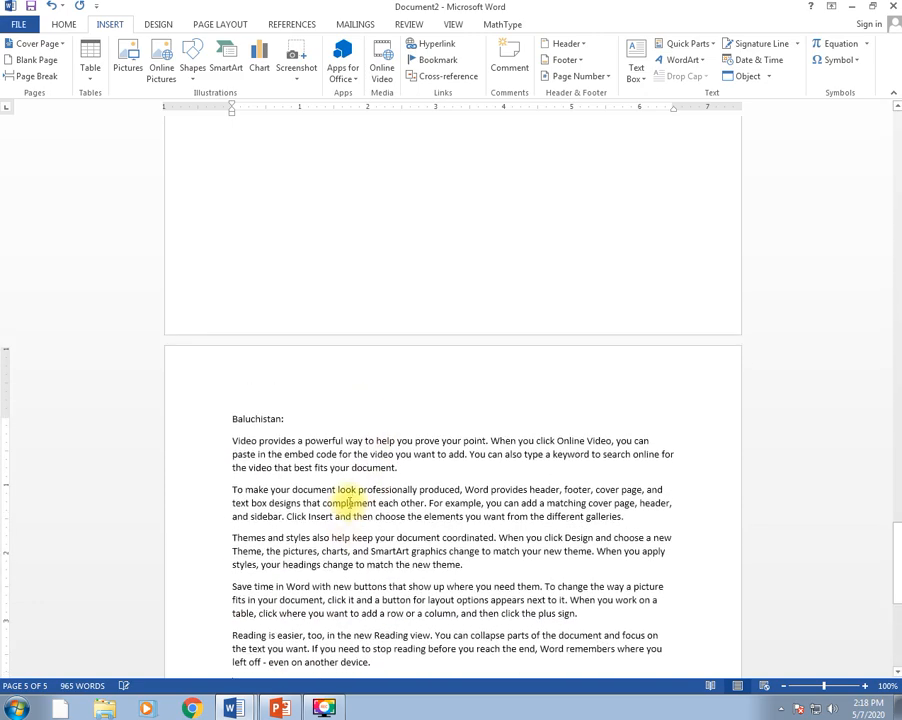
scroll(349, 502, down, 10)
scroll(349, 502, up, 8)
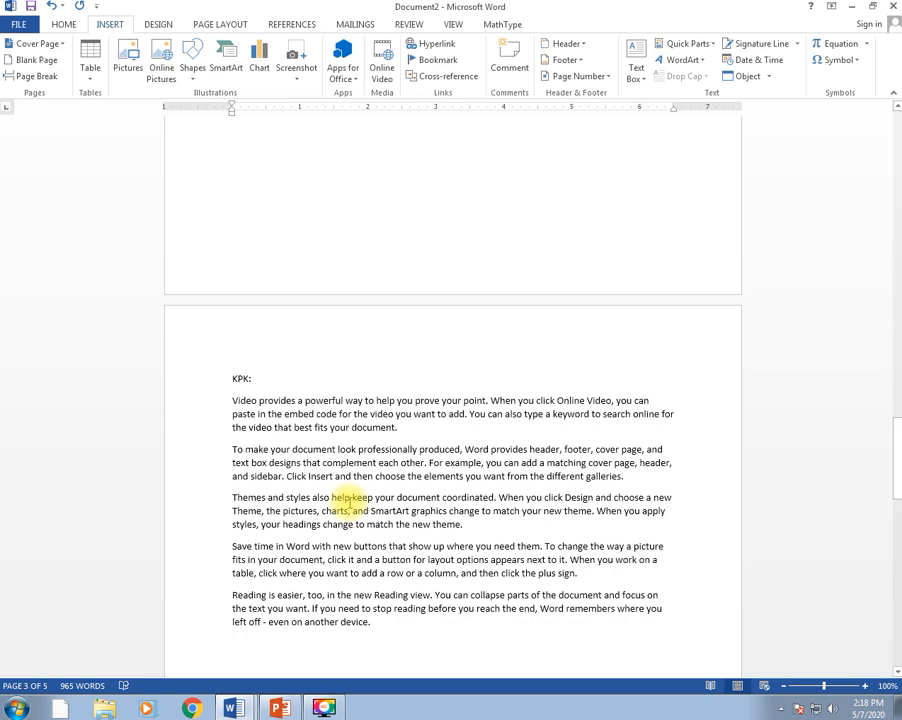
scroll(349, 502, up, 10)
scroll(349, 502, down, 15)
scroll(349, 502, up, 15)
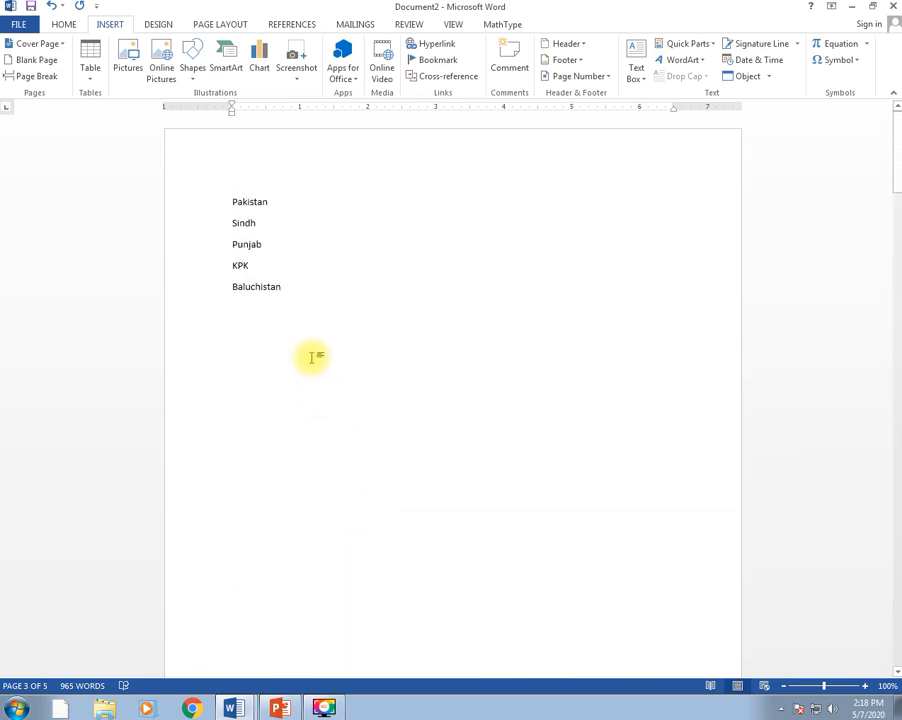
drag(229, 224, 296, 294)
click(298, 293)
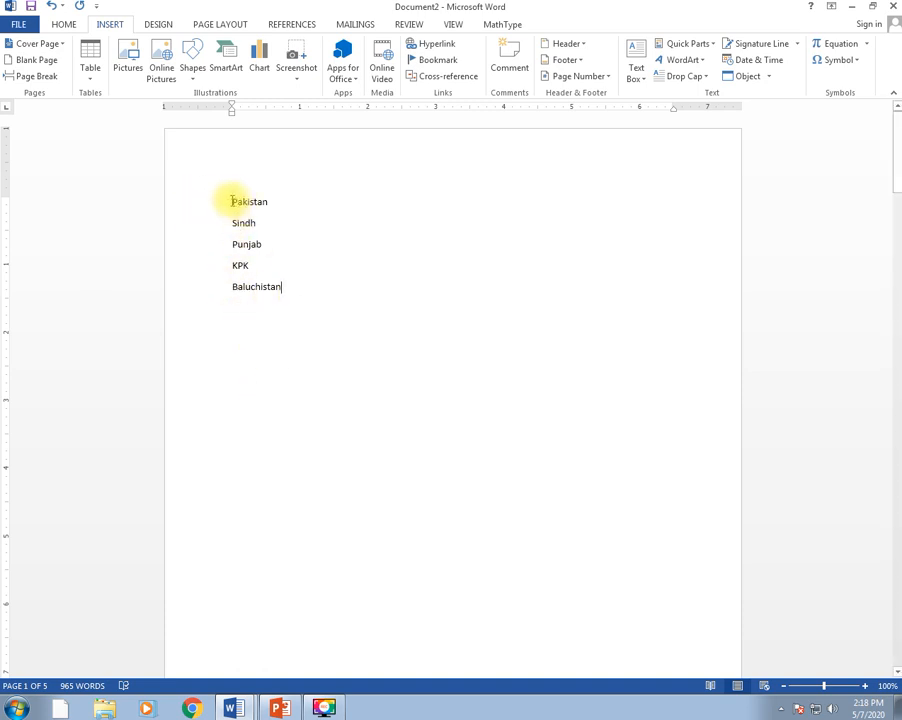
drag(232, 223, 266, 303)
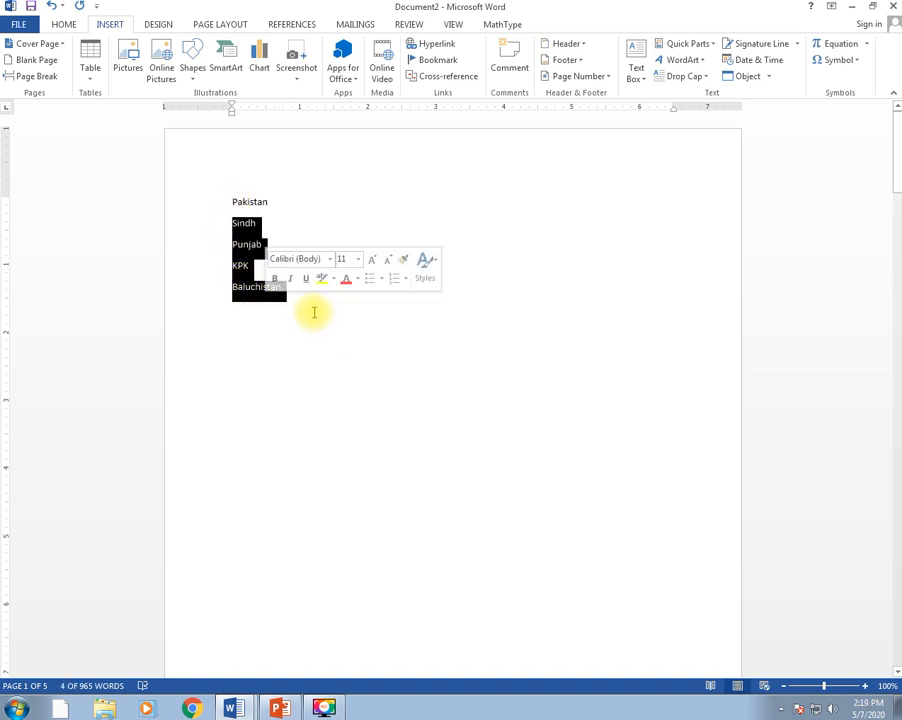
- Link "Sindh" in the first page's list to the "sindh" bookmark as a place in this document
click(313, 312)
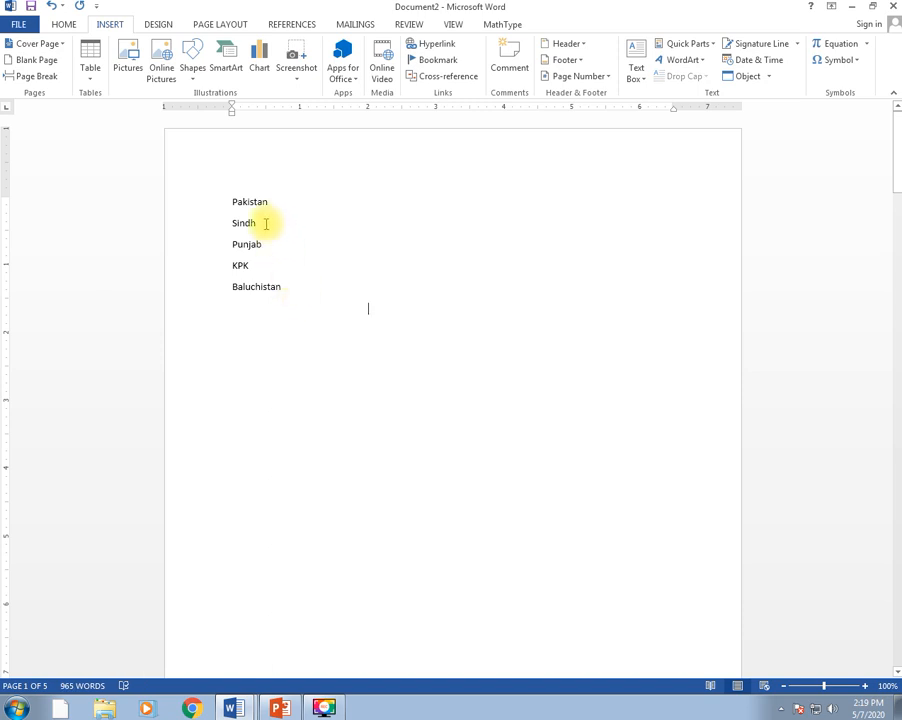
drag(262, 221, 214, 218)
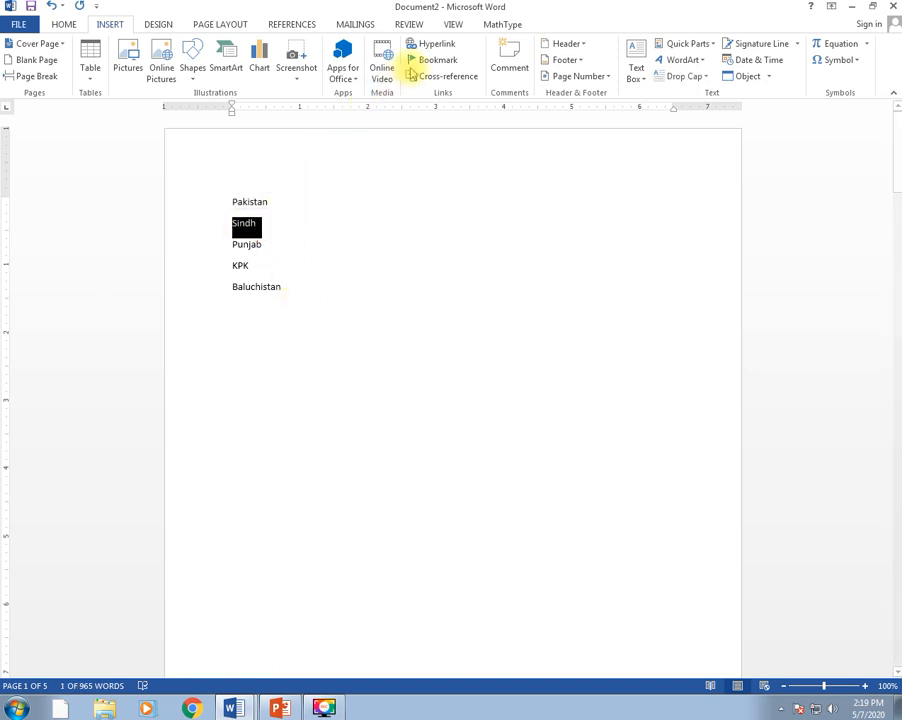
click(434, 50)
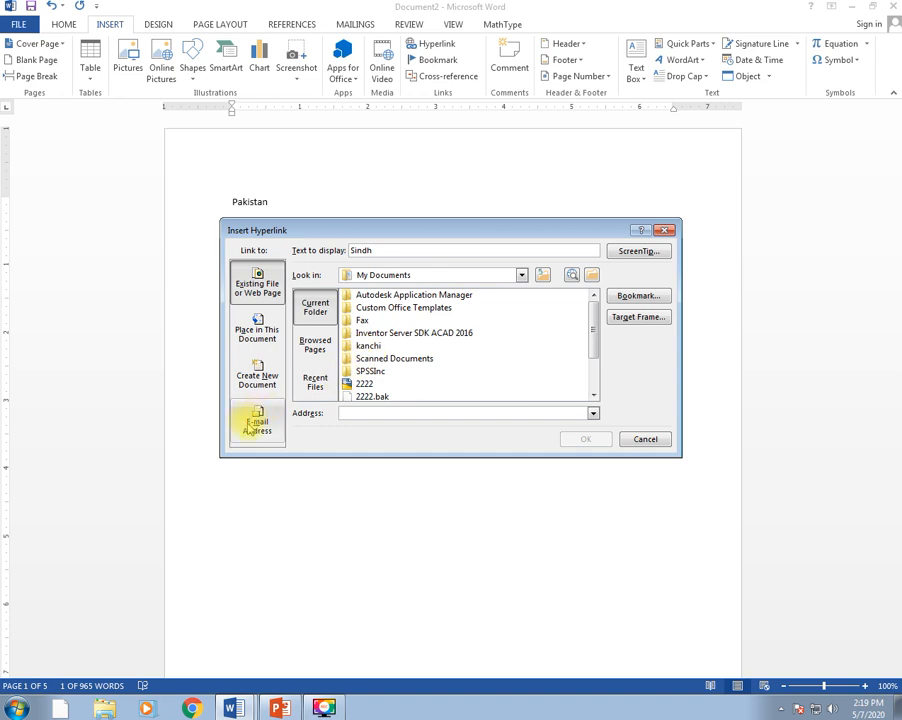
click(253, 337)
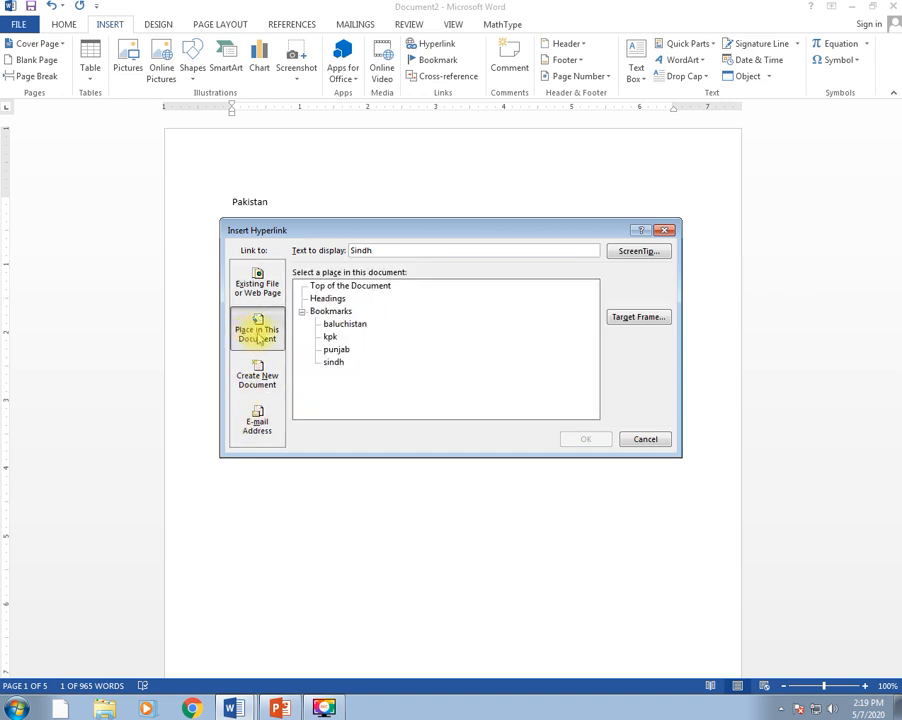
click(335, 363)
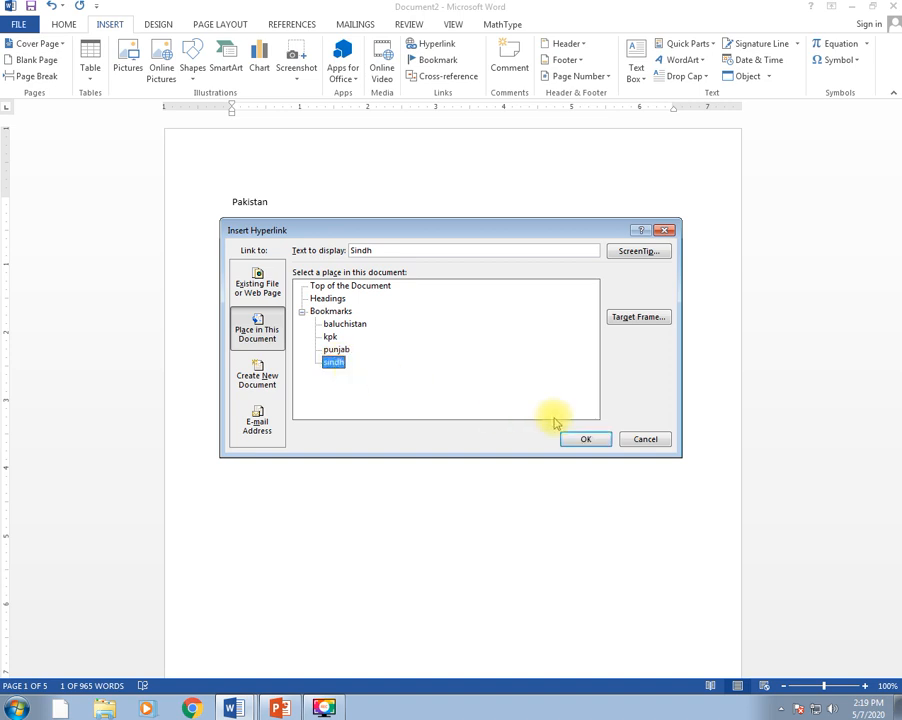
click(586, 440)
- Link "Punjab" in the first page's list to the "punjab" bookmark
drag(264, 247, 220, 244)
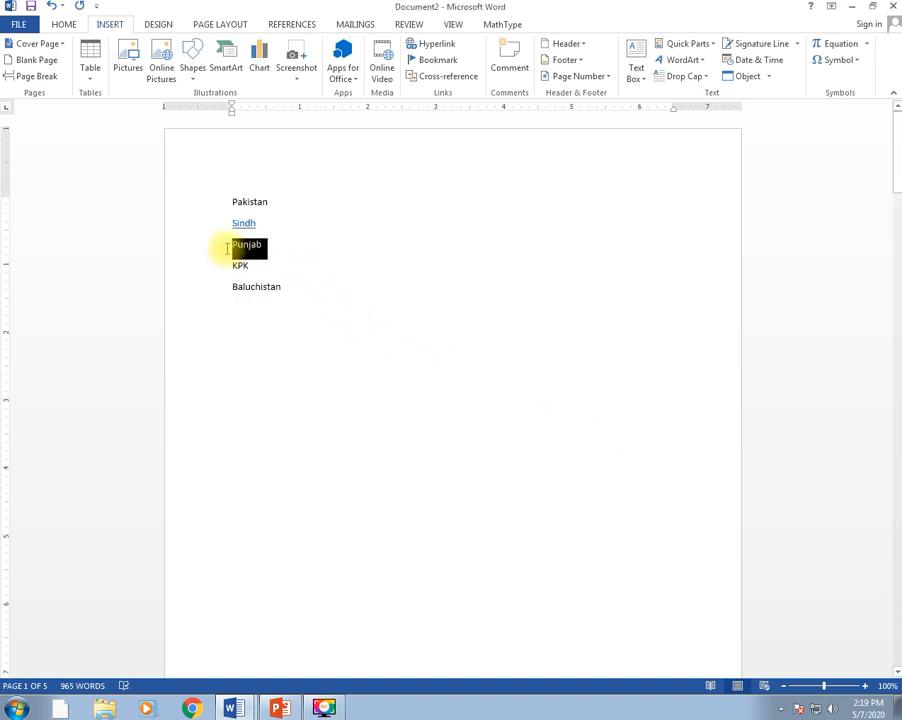
click(438, 45)
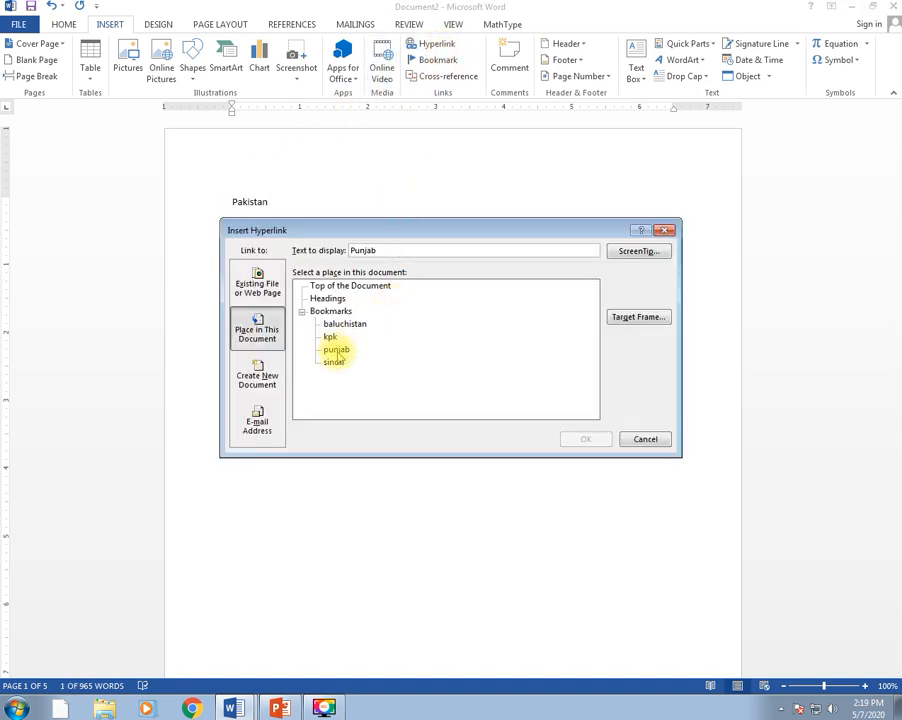
click(337, 350)
click(586, 439)
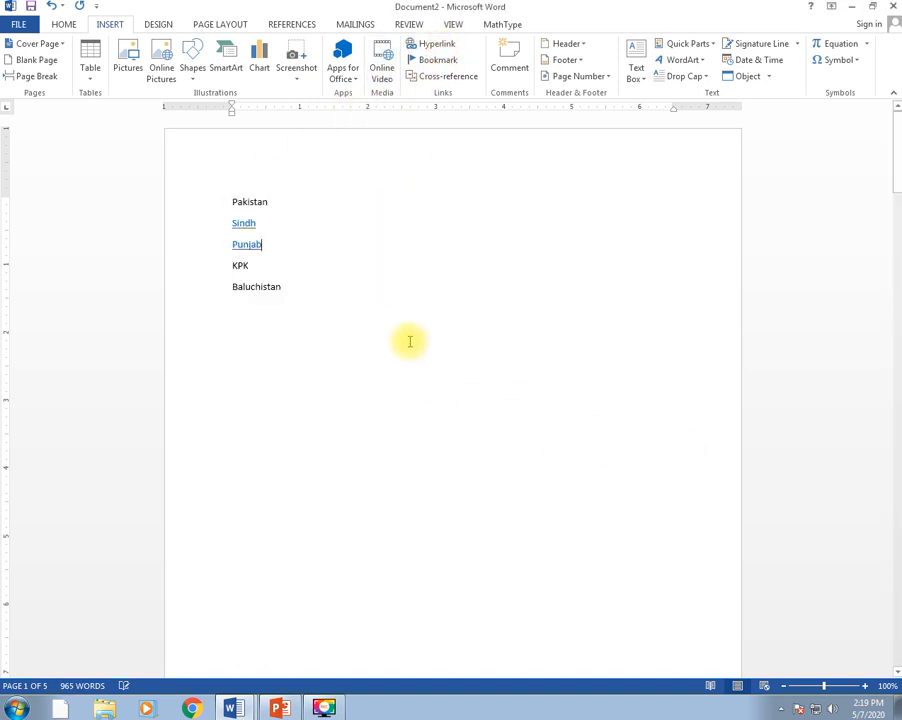
- Link "KPK" in the first page's list to the "kpk" bookmark
drag(254, 264, 214, 264)
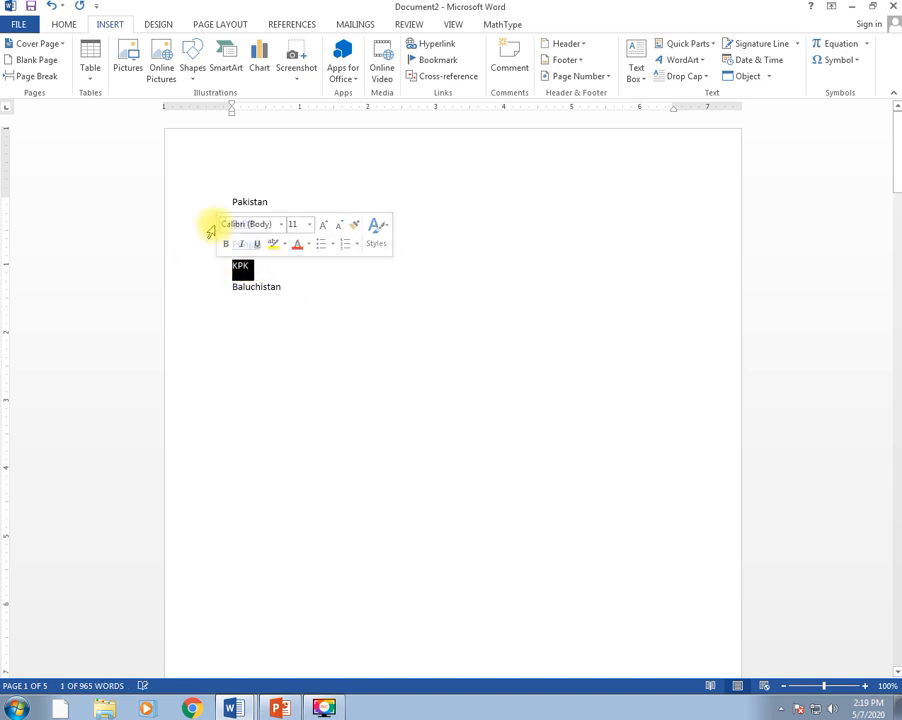
click(438, 44)
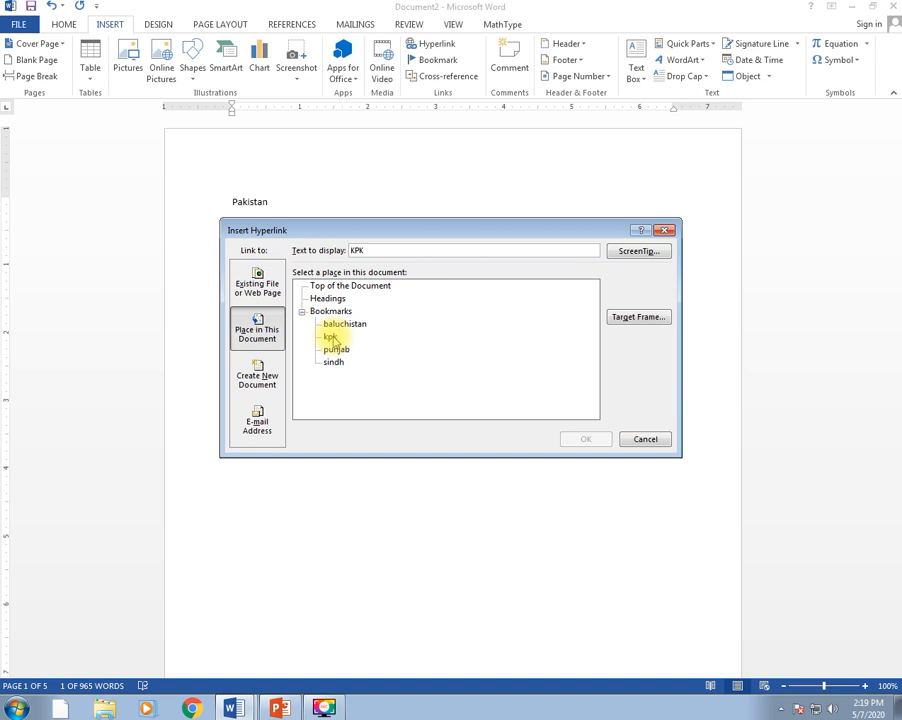
click(331, 337)
click(578, 438)
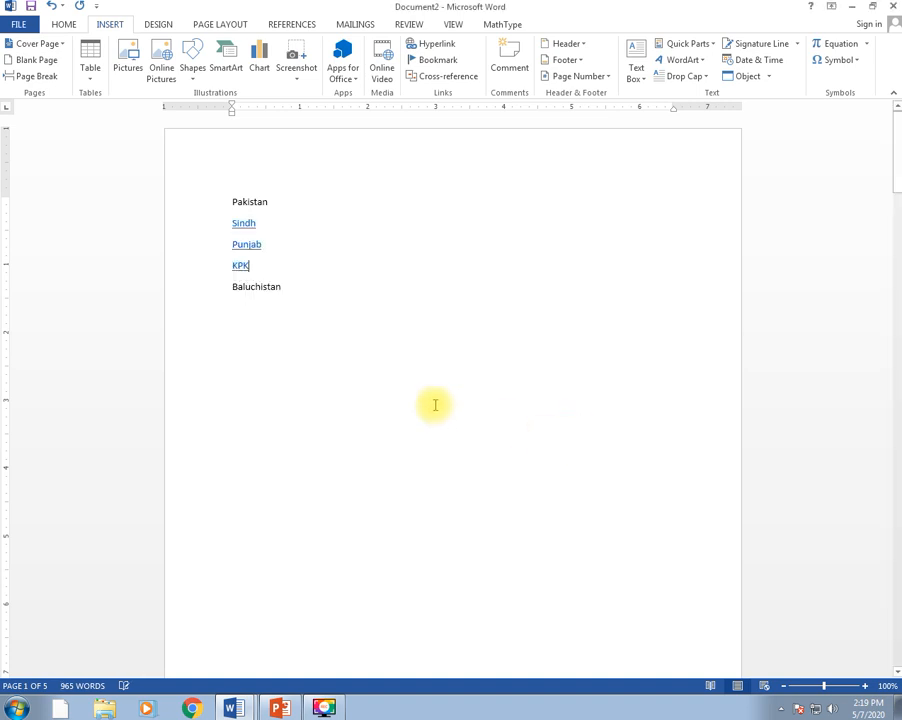
- Link "Baluchistan" in the first page's list to the "baluchistan" bookmark
drag(302, 291, 223, 291)
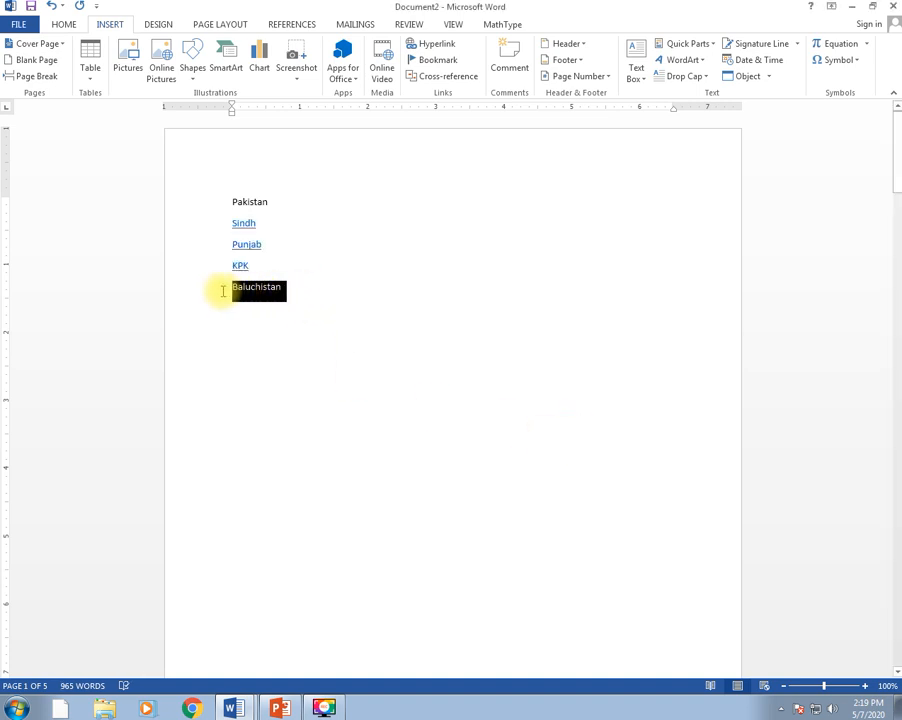
click(436, 44)
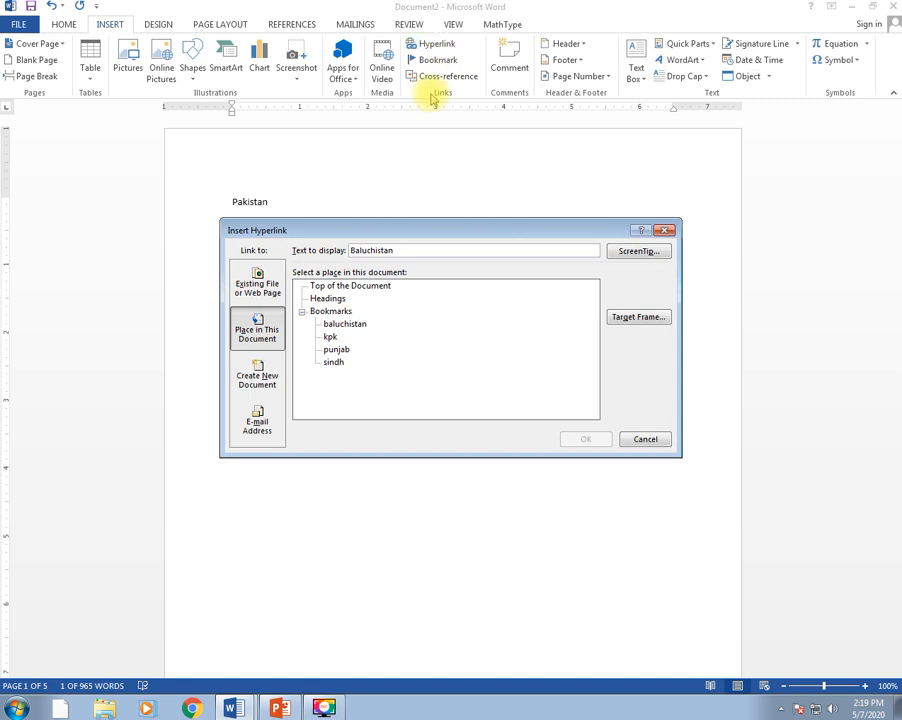
click(361, 326)
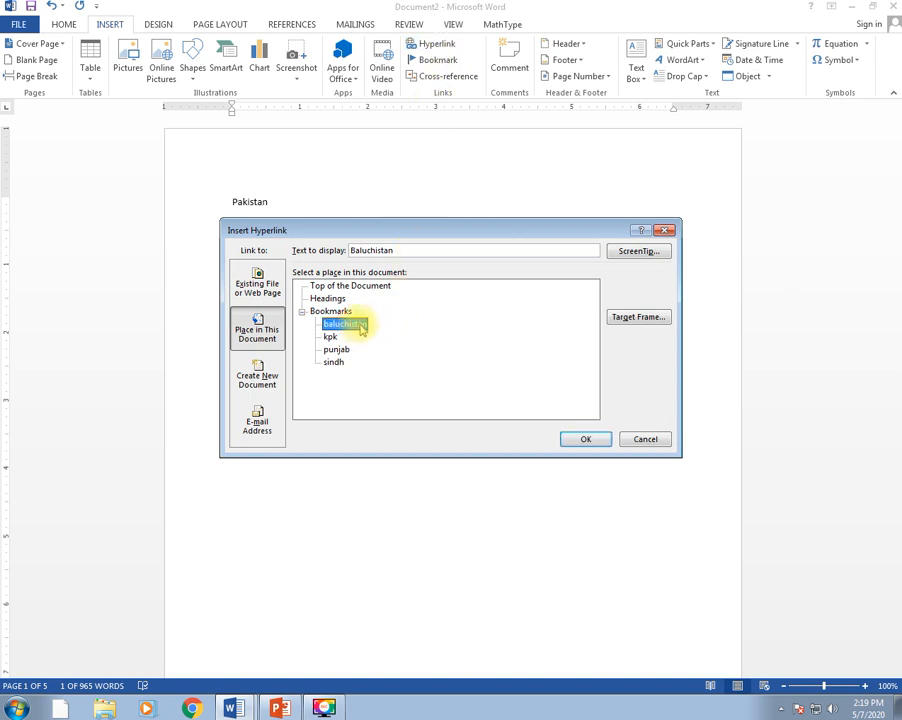
click(583, 441)
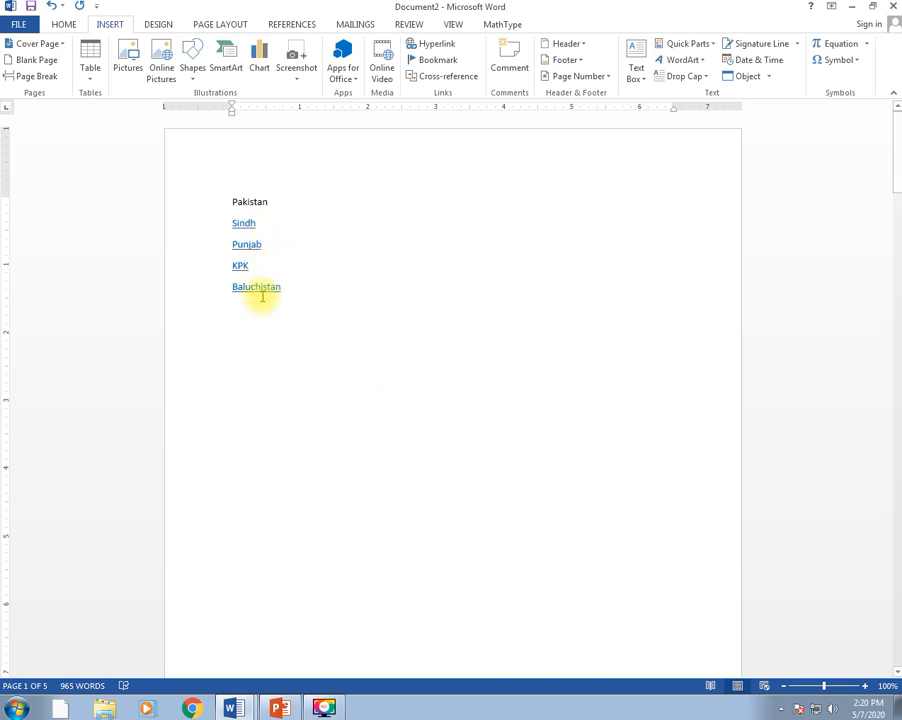
- Test the Baluchistan link by following it to its bookmarked page and return to the list on the first page
mouse_move(262, 297)
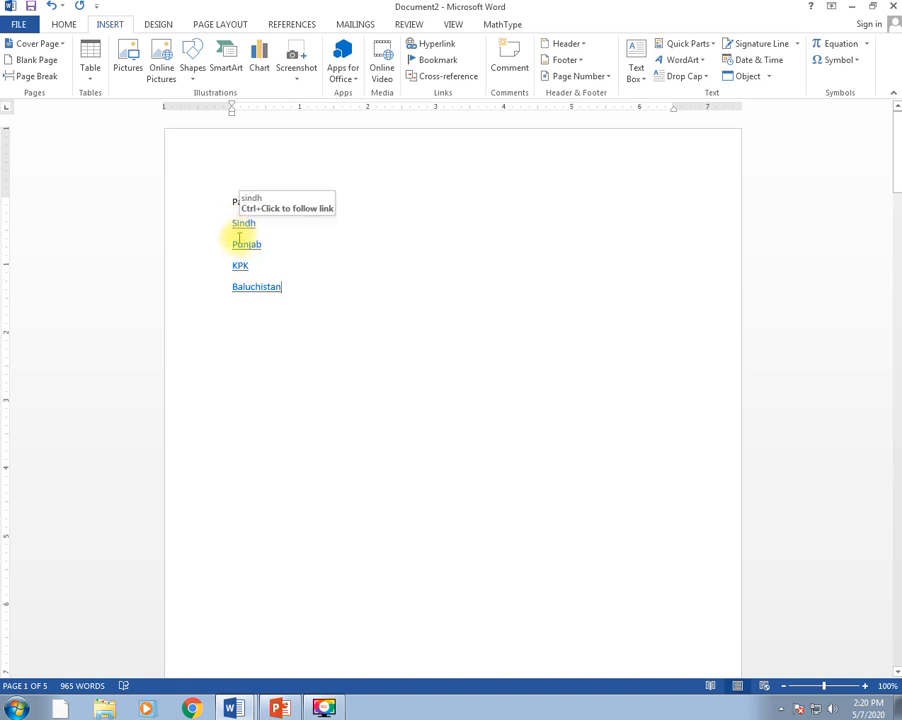
mouse_move(239, 271)
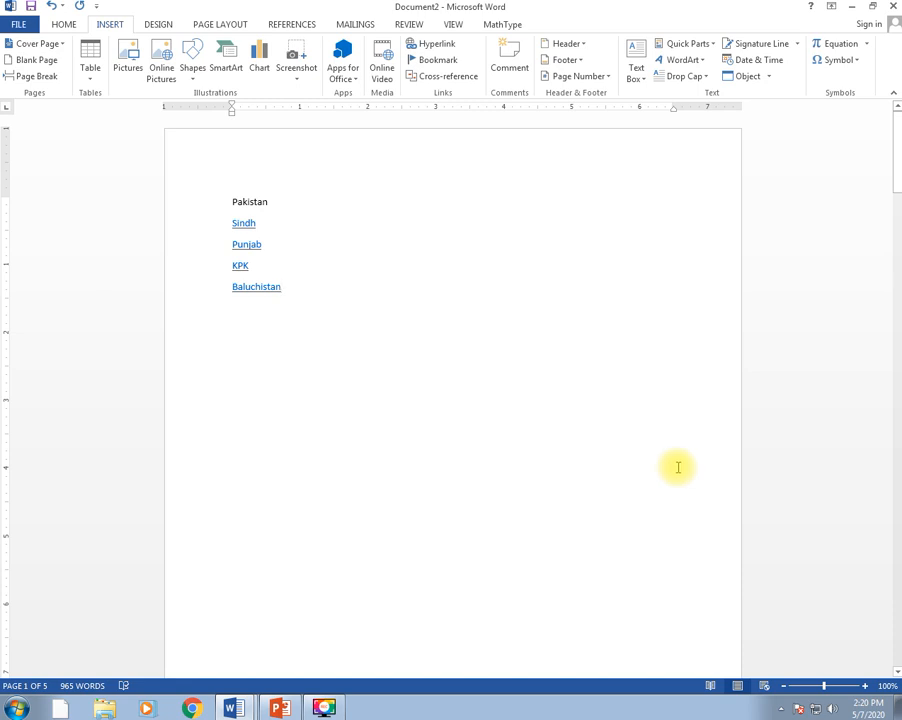
ctrl+click(248, 292)
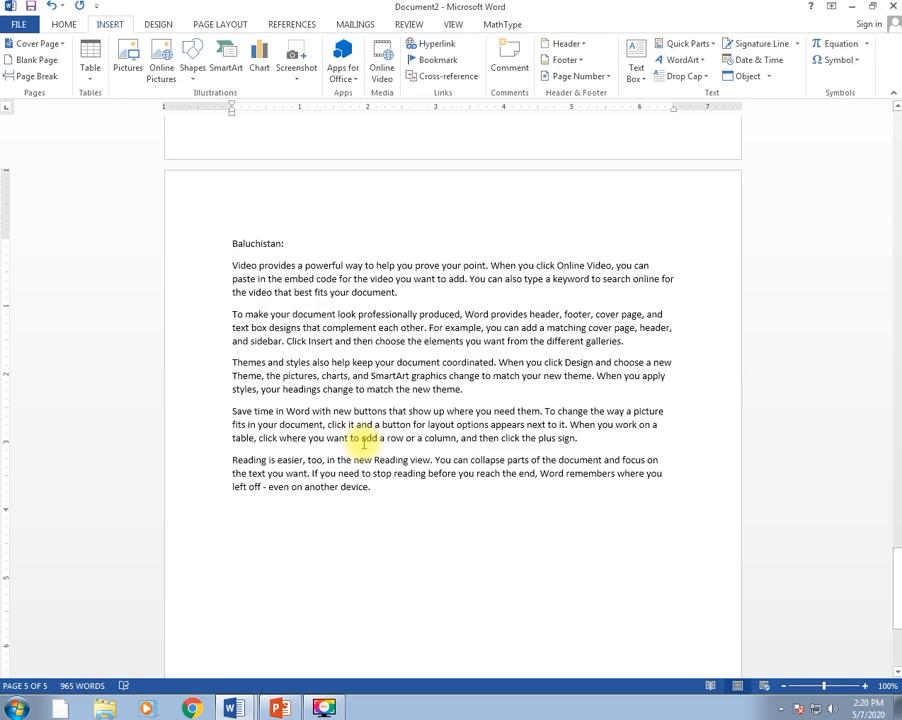
scroll(363, 443, up, 15)
scroll(363, 443, up, 20)
scroll(363, 443, up, 20)
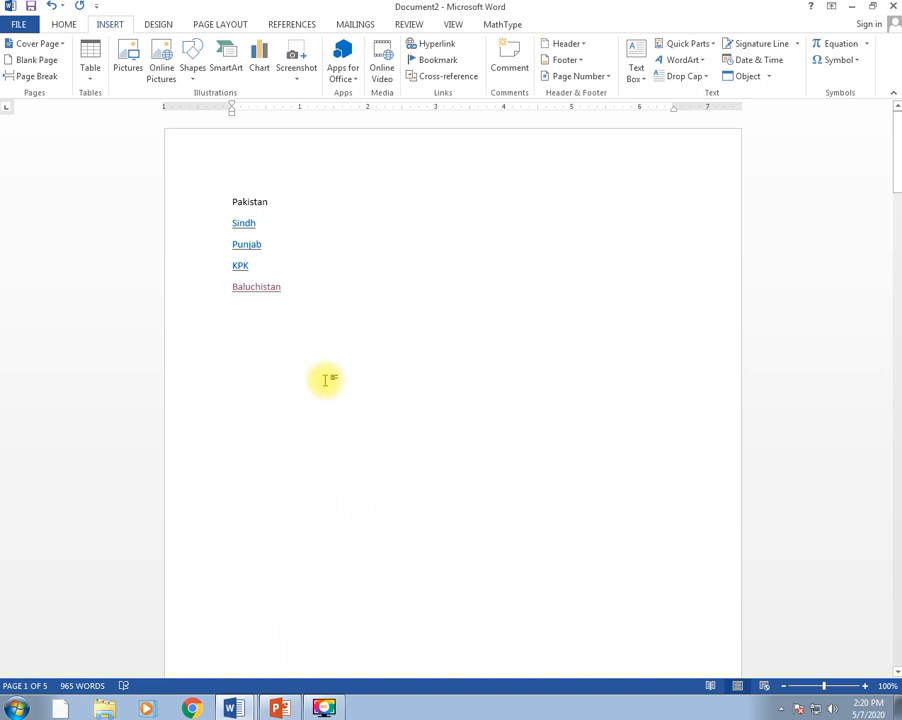
- Add a bookmark named "pakistan" to the "Pakistan" heading on the first page
click(277, 201)
drag(277, 201, 223, 198)
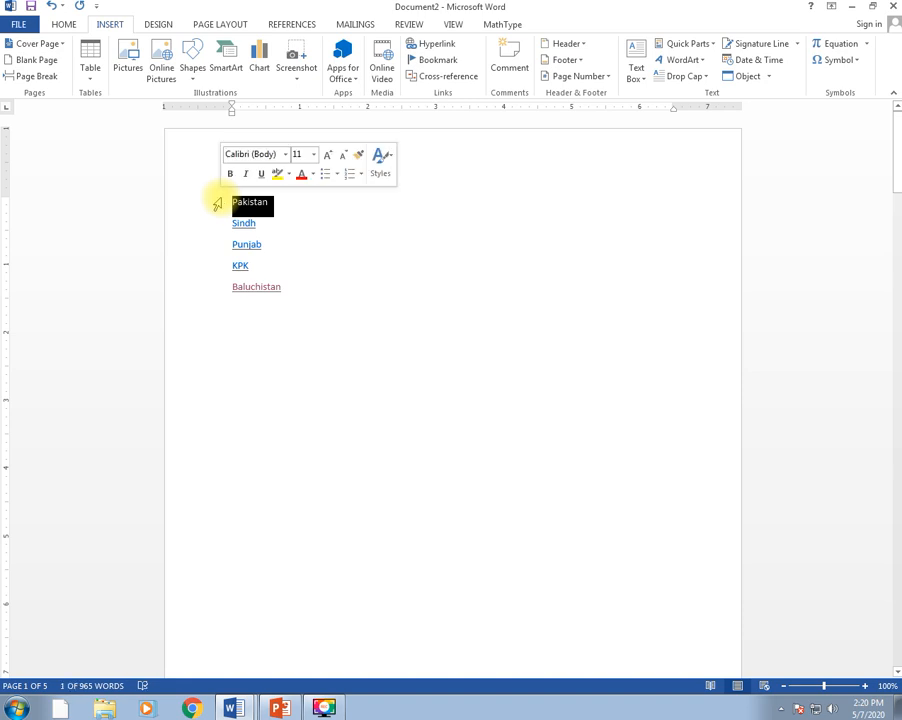
click(436, 62)
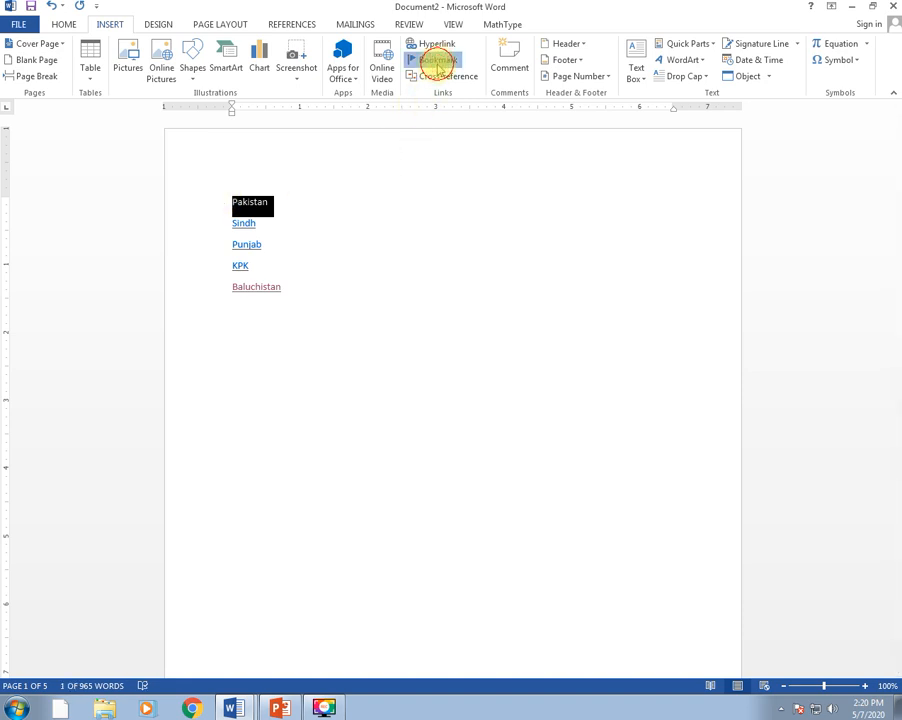
click(379, 259)
drag(379, 259, 327, 259)
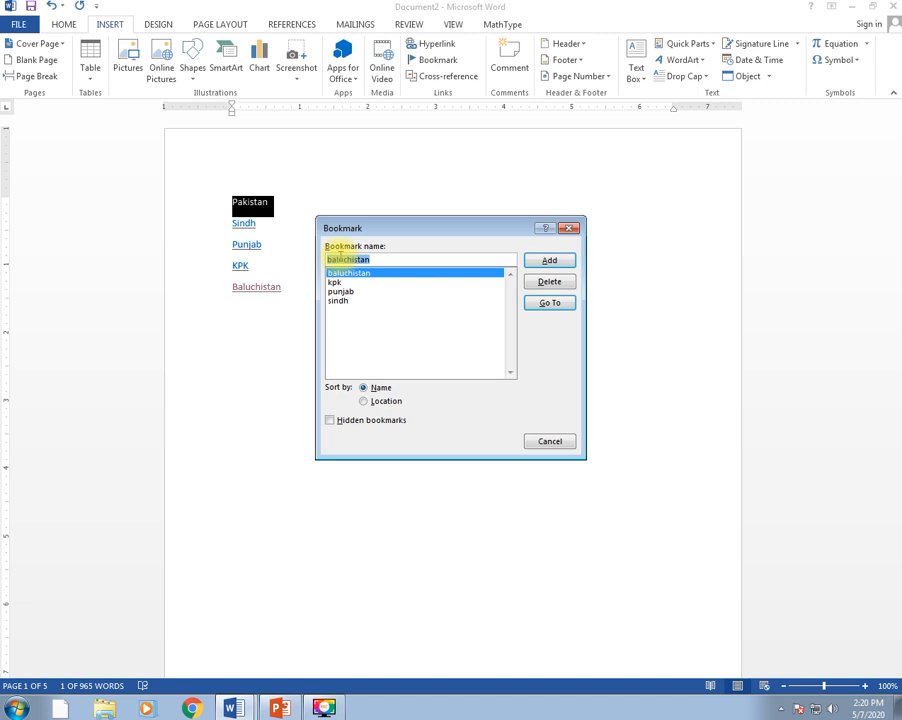
text(pakista)
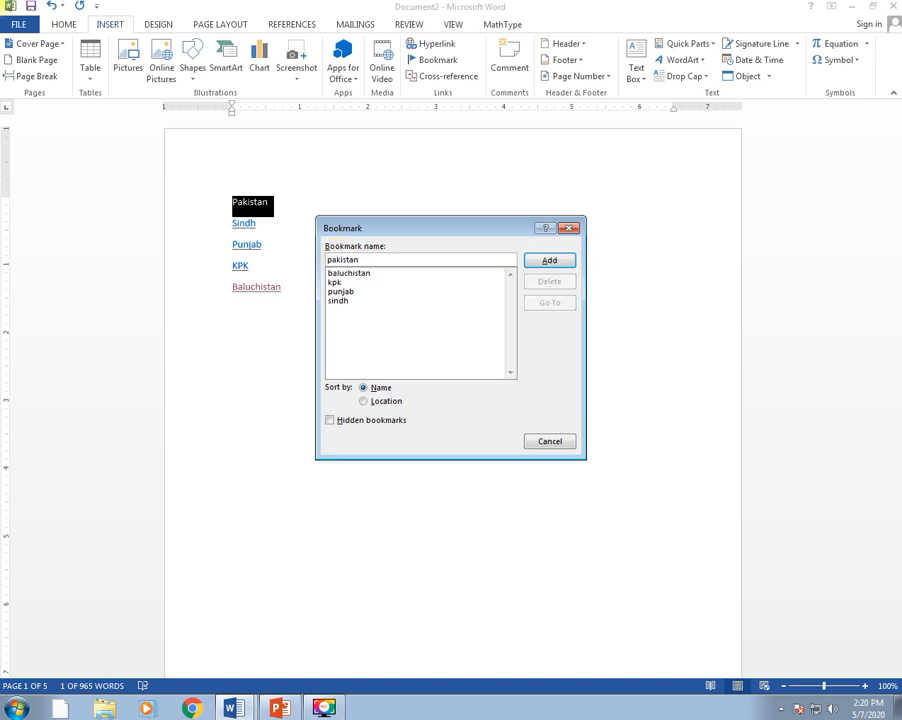
click(549, 260)
- Write "GO TO BACK" on a new line below the sample paragraphs on the "Sindhi:" page
click(402, 431)
scroll(400, 455, down, 10)
click(387, 525)
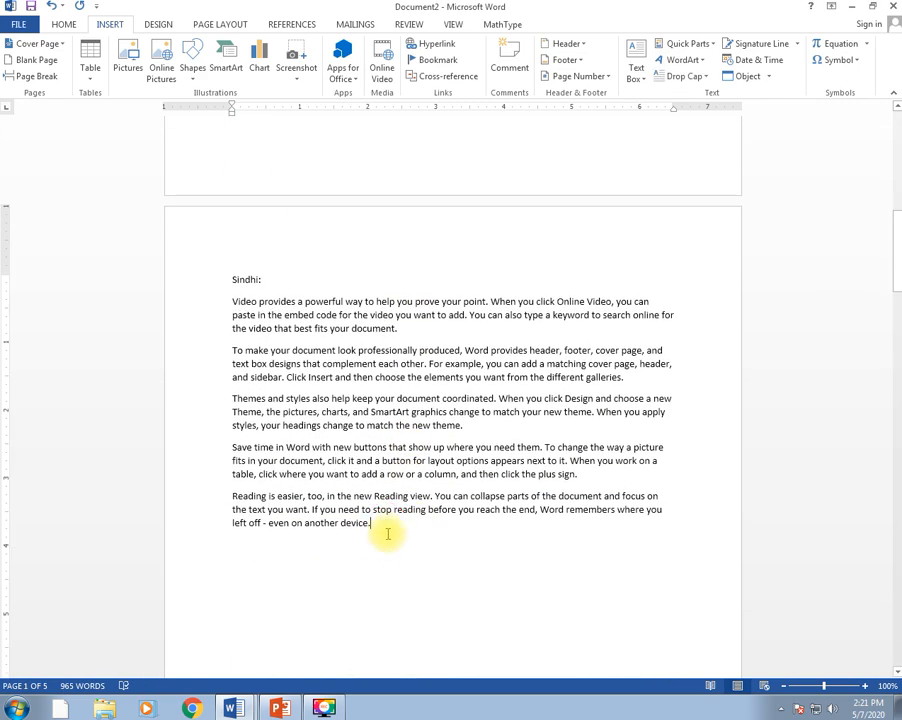
key(Return)
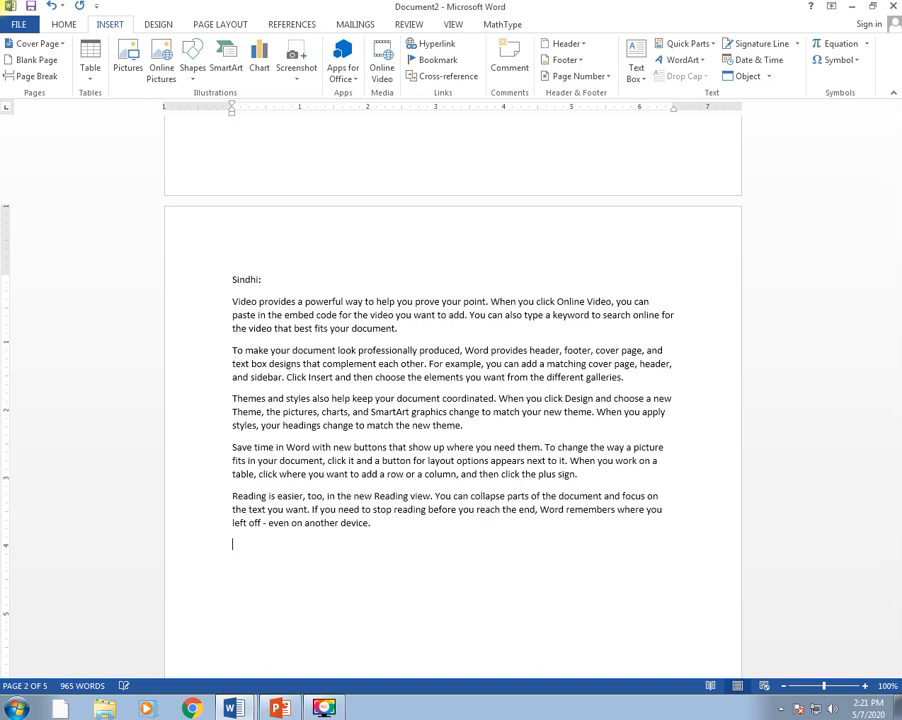
text(GO TO BACK)
- Link the "GO TO BACK" text on the second page to the "pakistan" bookmark
drag(291, 546, 221, 537)
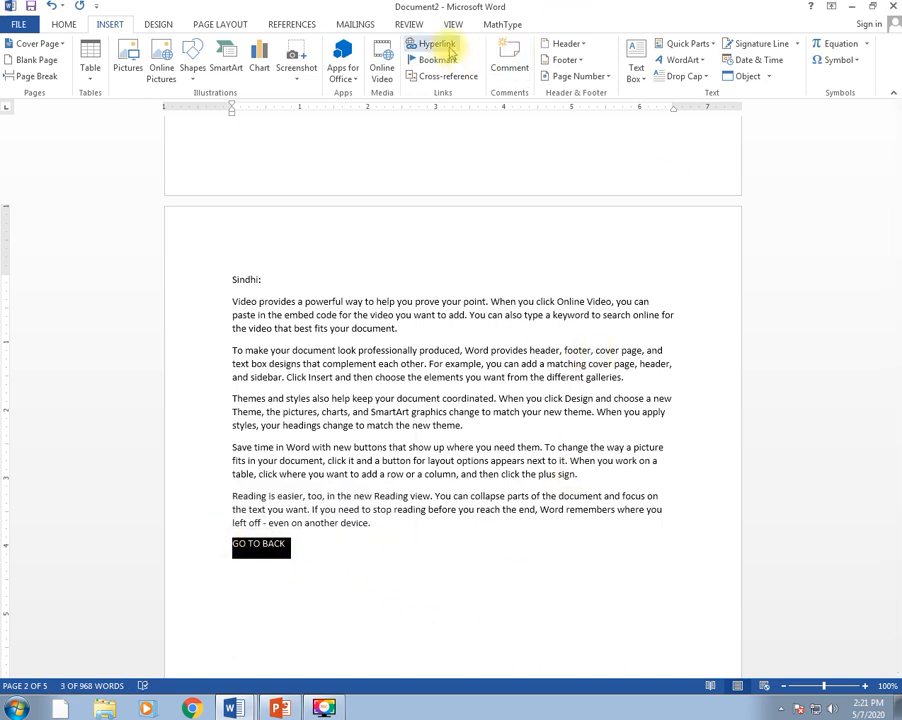
click(450, 52)
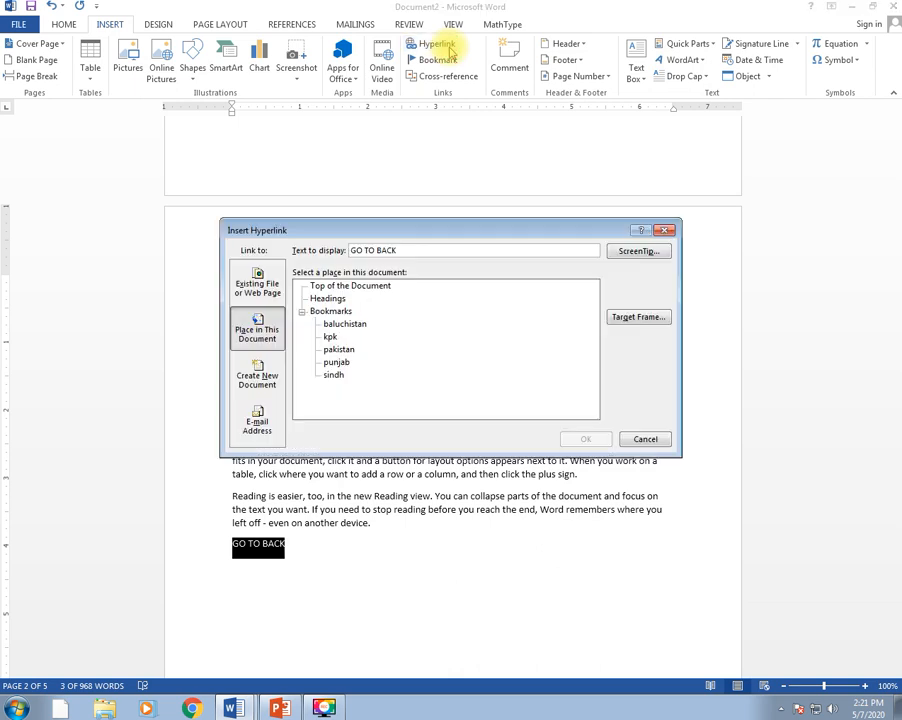
click(343, 350)
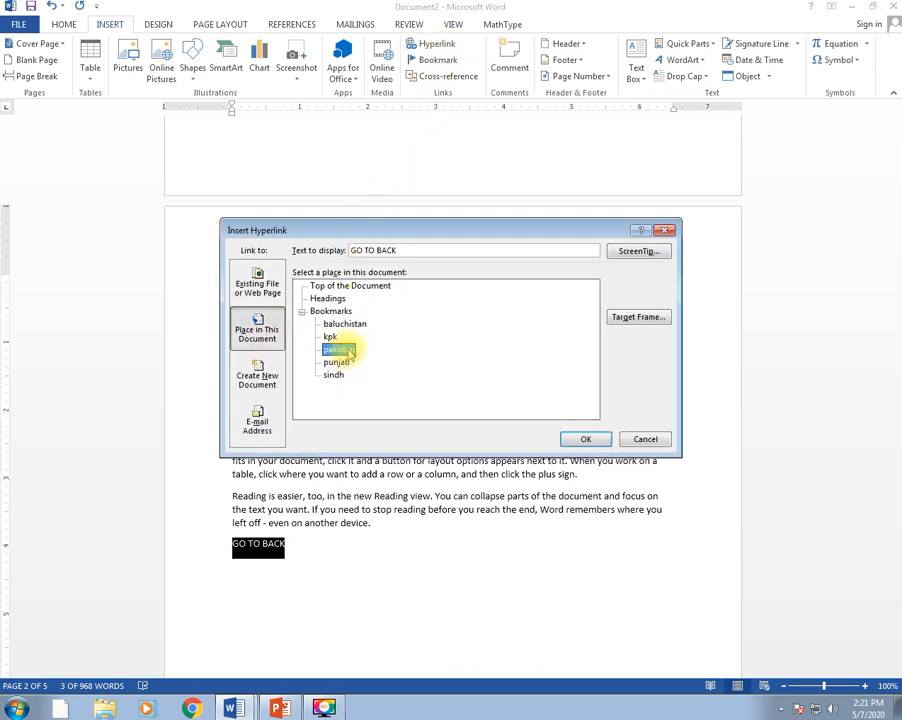
click(578, 439)
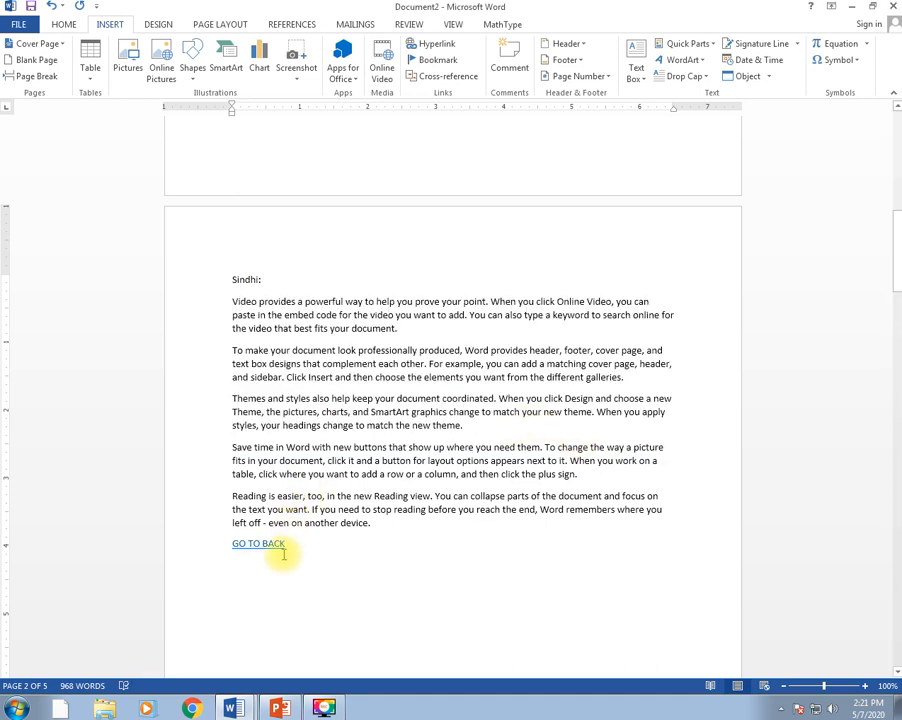
- Copy the "GO TO BACK" link and paste it on a new line below the Punjab sample paragraphs
drag(283, 545, 204, 541)
key(ctrl+c)
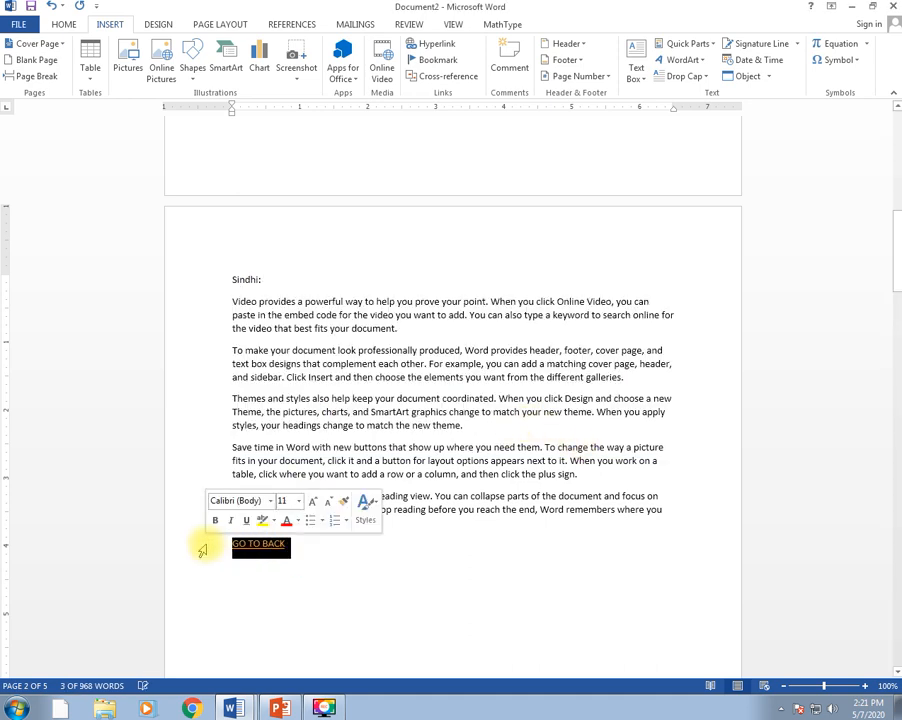
scroll(304, 582, down, 12)
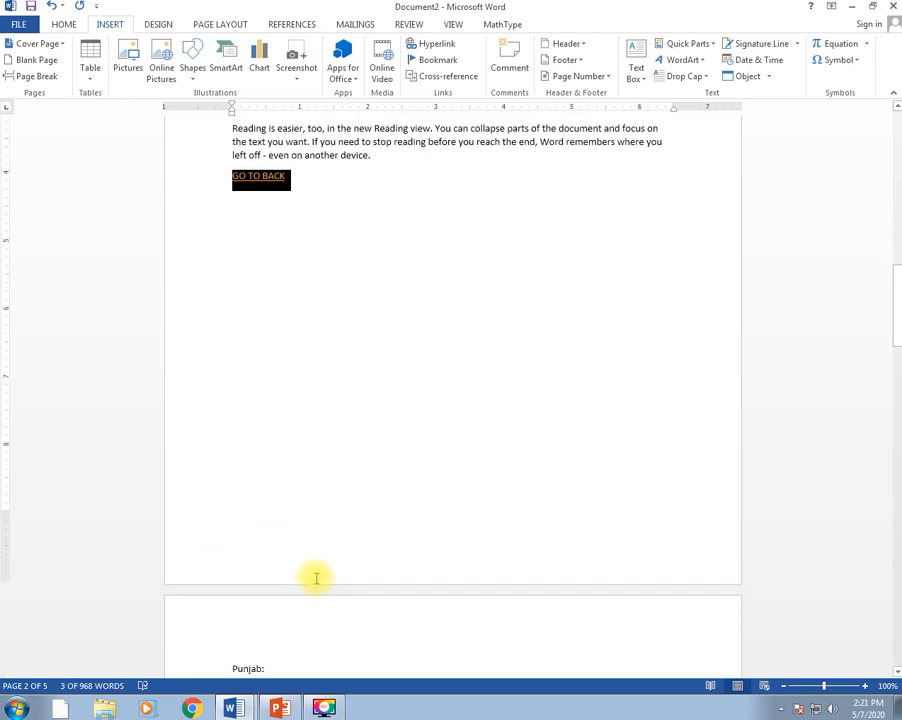
scroll(456, 604, down, 3)
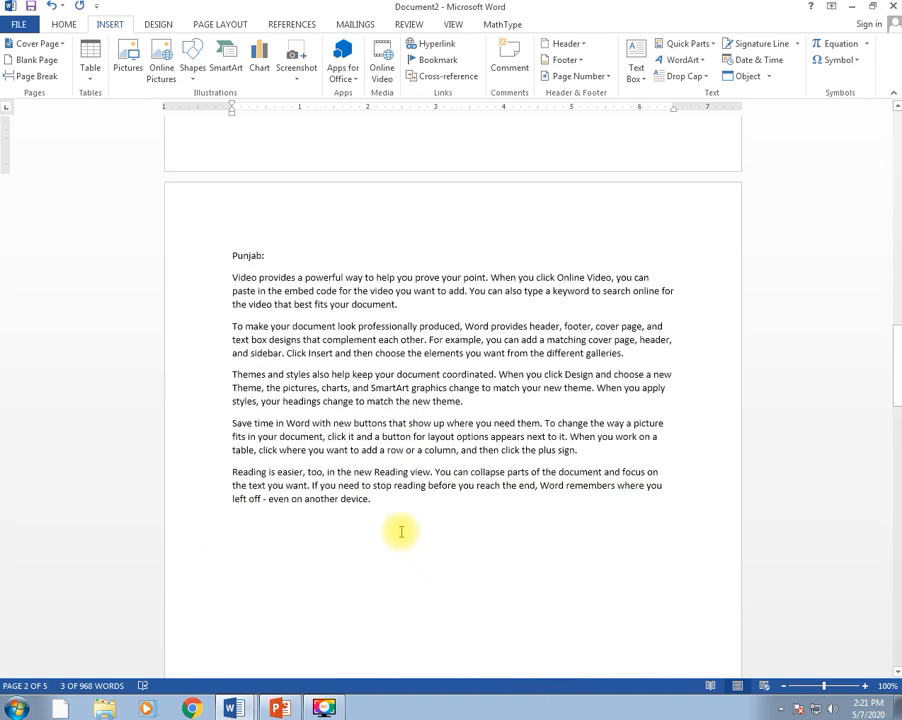
click(379, 501)
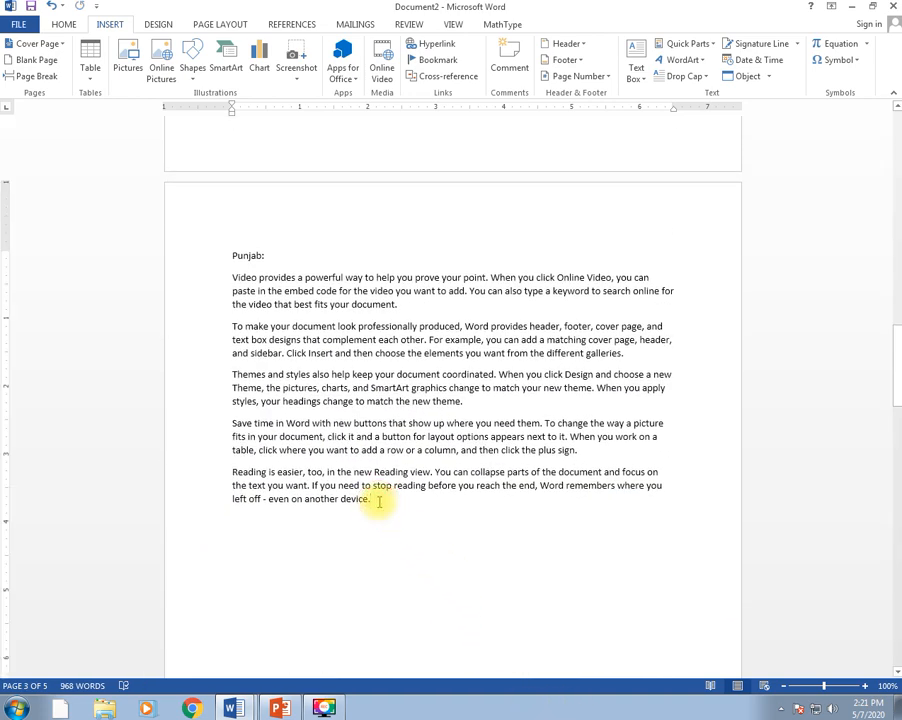
key(Return)
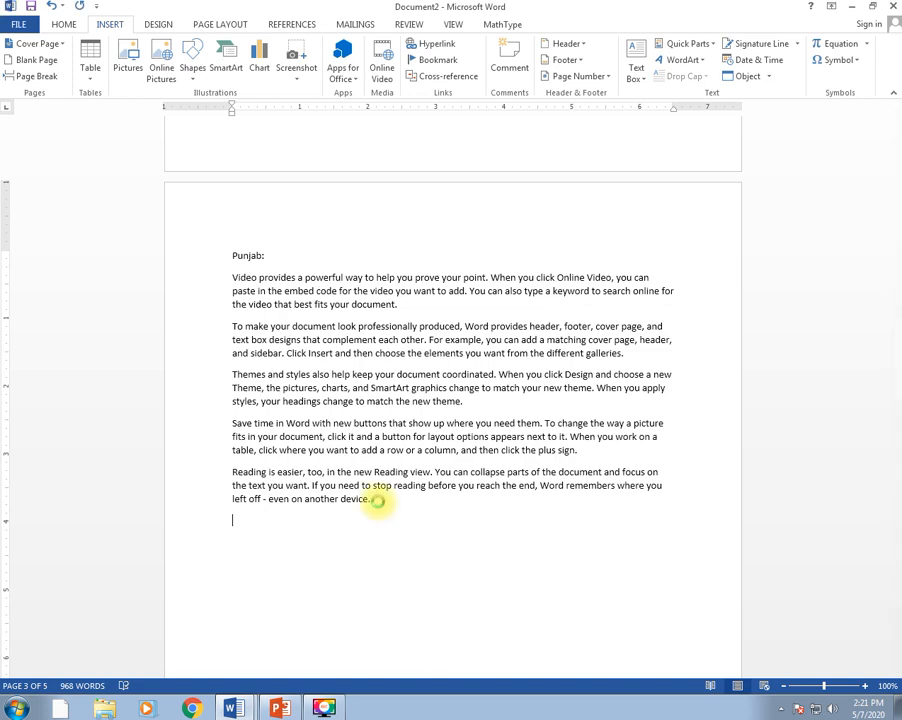
key(ctrl+v)
- Paste the "GO TO BACK" link on a new line below the sample paragraphs on the "KPK:" page
scroll(379, 501, down, 5)
scroll(380, 502, down, 7)
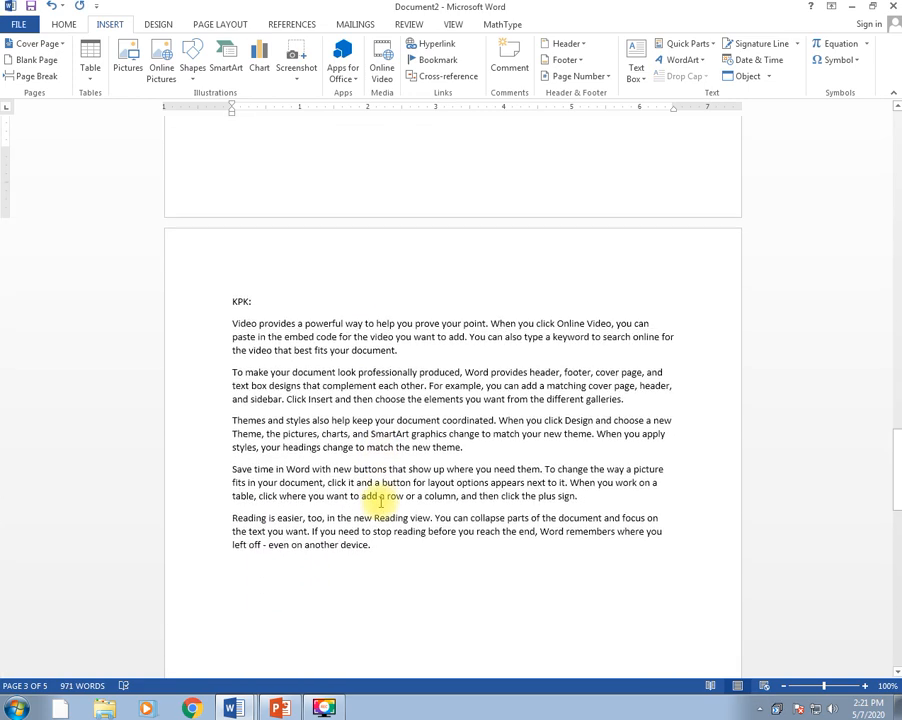
click(379, 544)
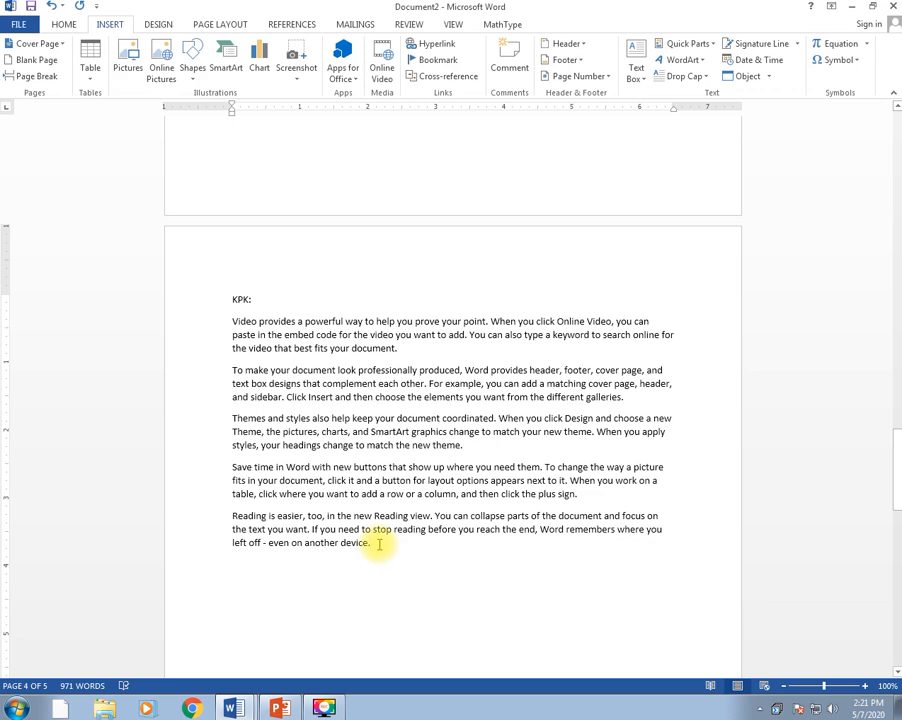
key(Return)
key(ctrl+v)
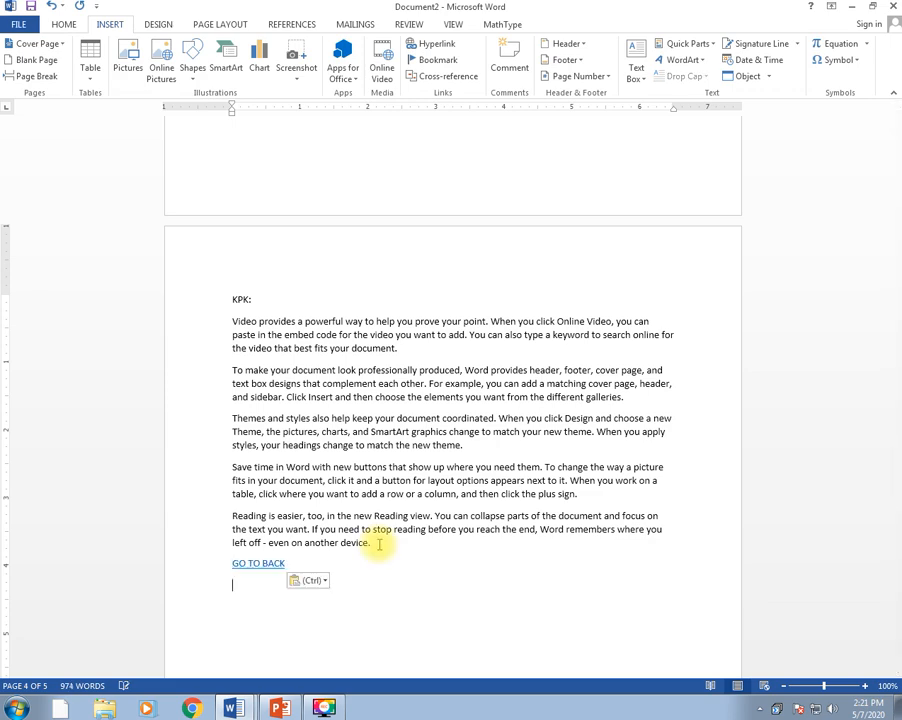
key(Return)
- Paste the "GO TO BACK" link on a new line below the sample paragraphs on the "Baluchistan:" page
scroll(378, 545, down, 13)
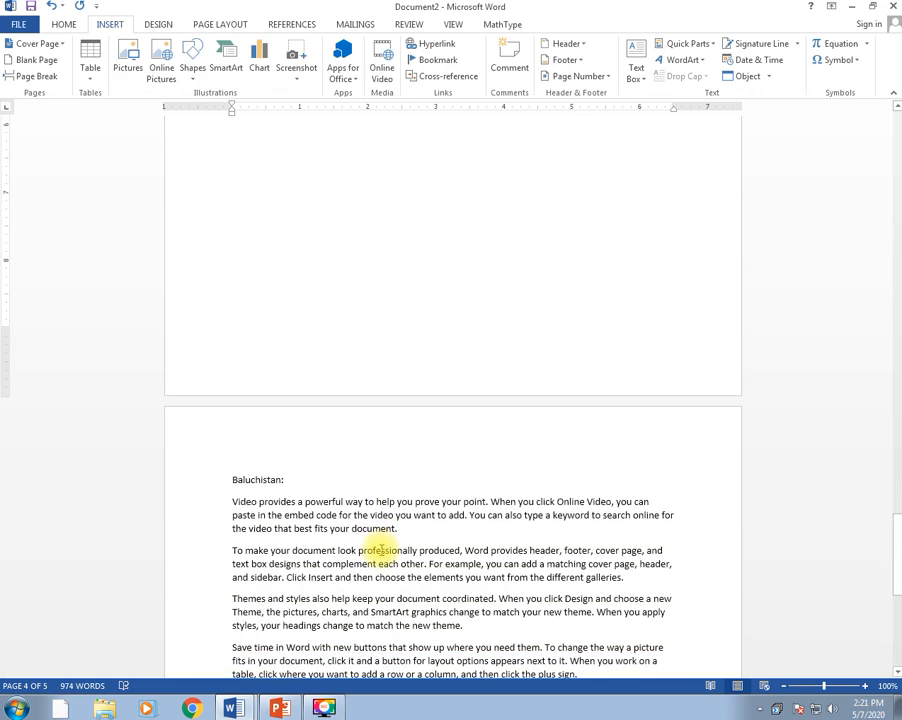
click(384, 558)
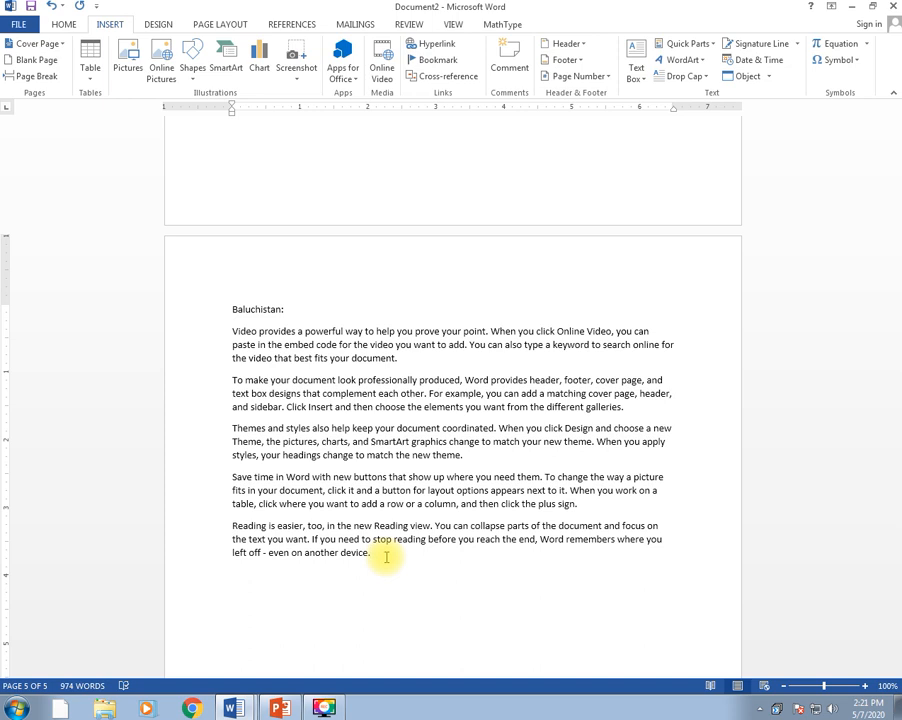
key(Return)
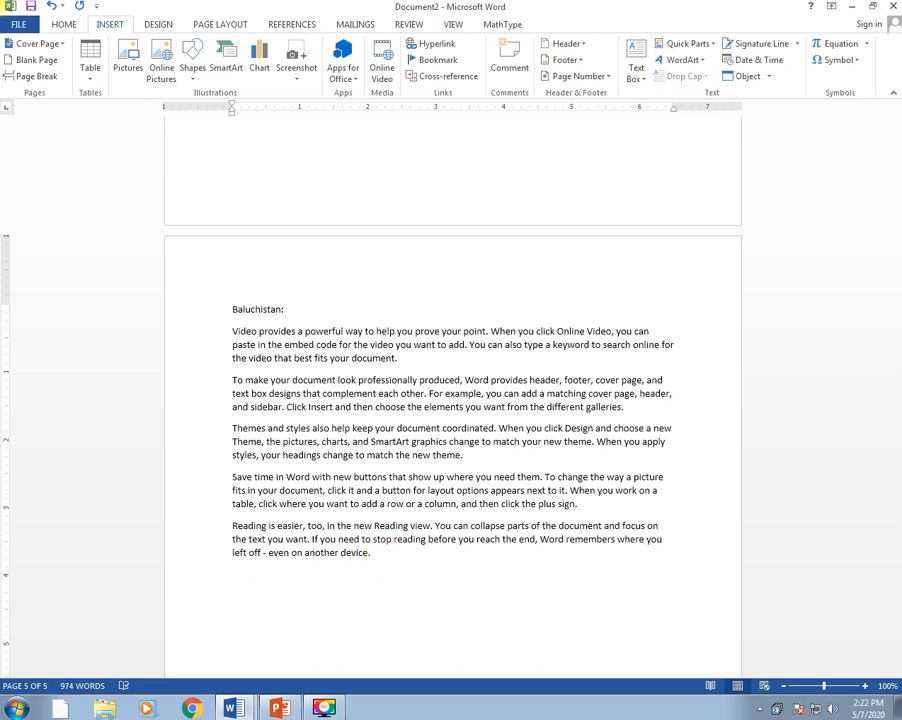
key(ctrl+v)
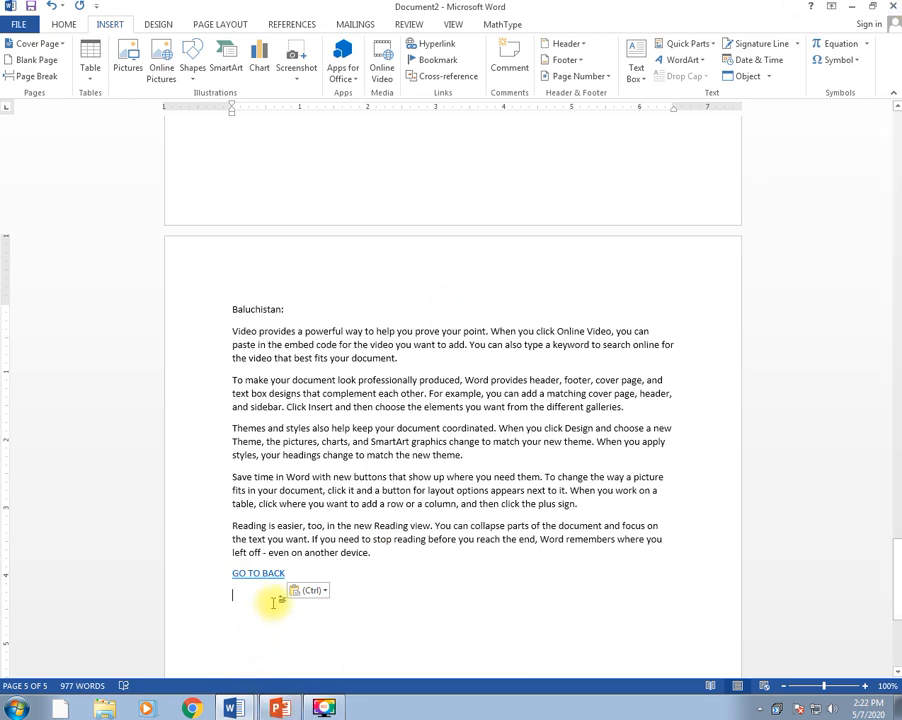
- Test the links by returning from Baluchistan, visiting Punjab and going back, and following the Sindh link
ctrl+click(254, 575)
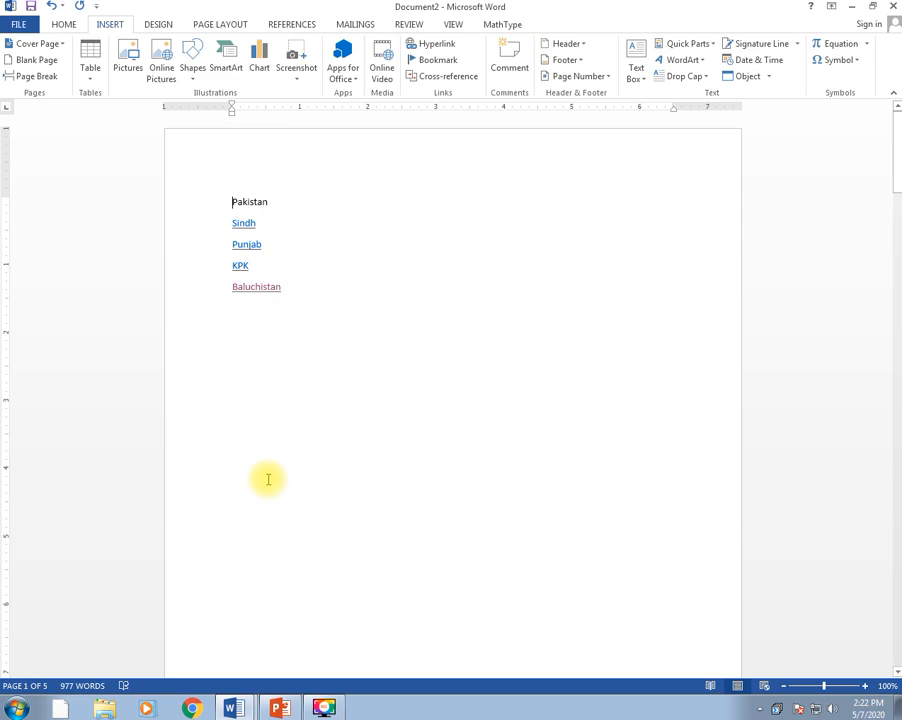
ctrl+click(246, 253)
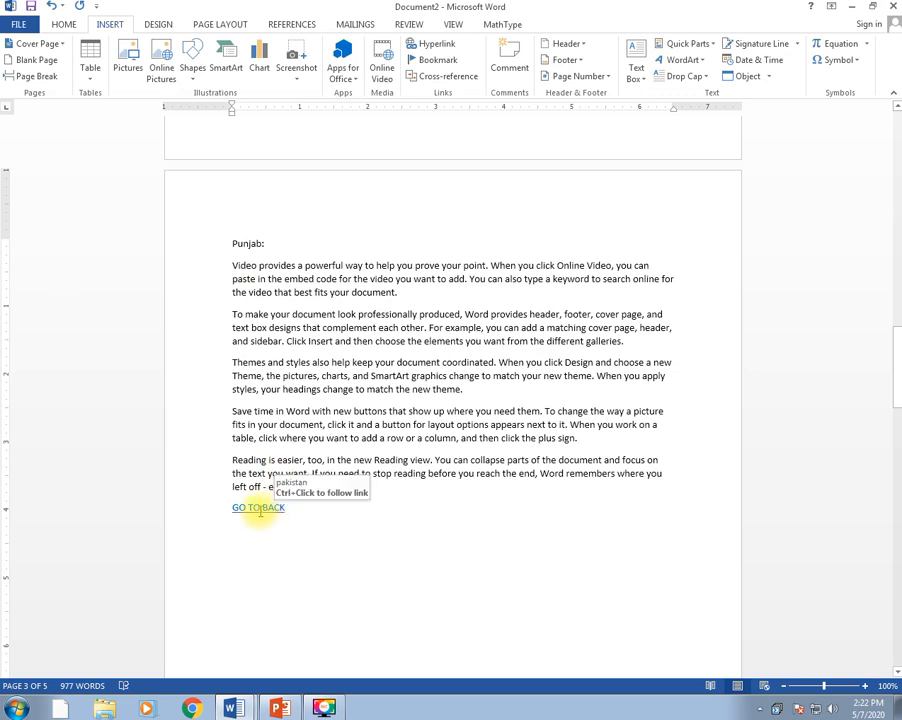
ctrl+click(260, 508)
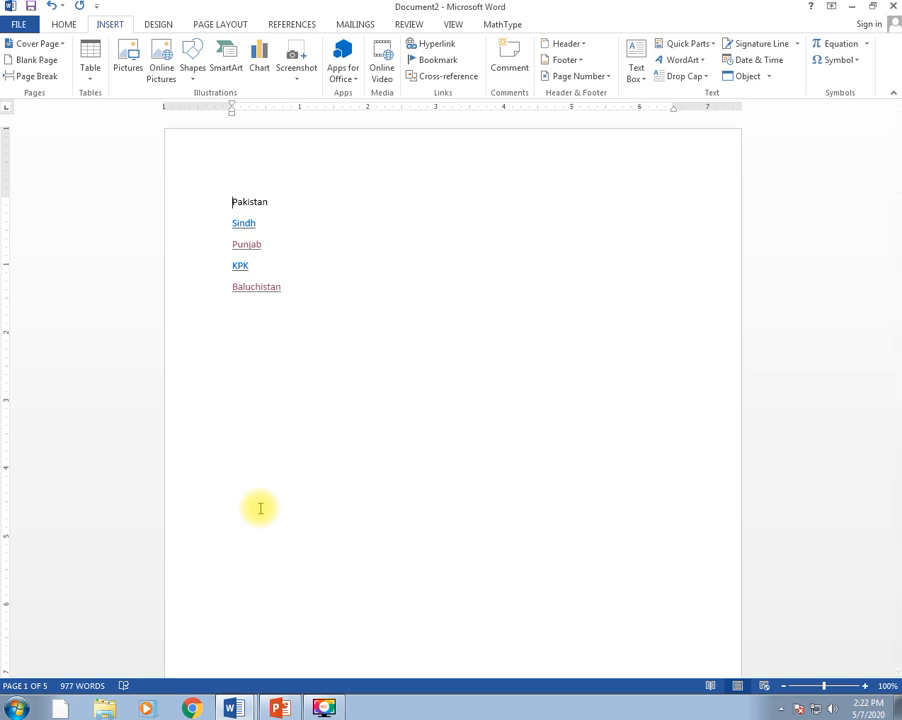
ctrl+click(243, 222)
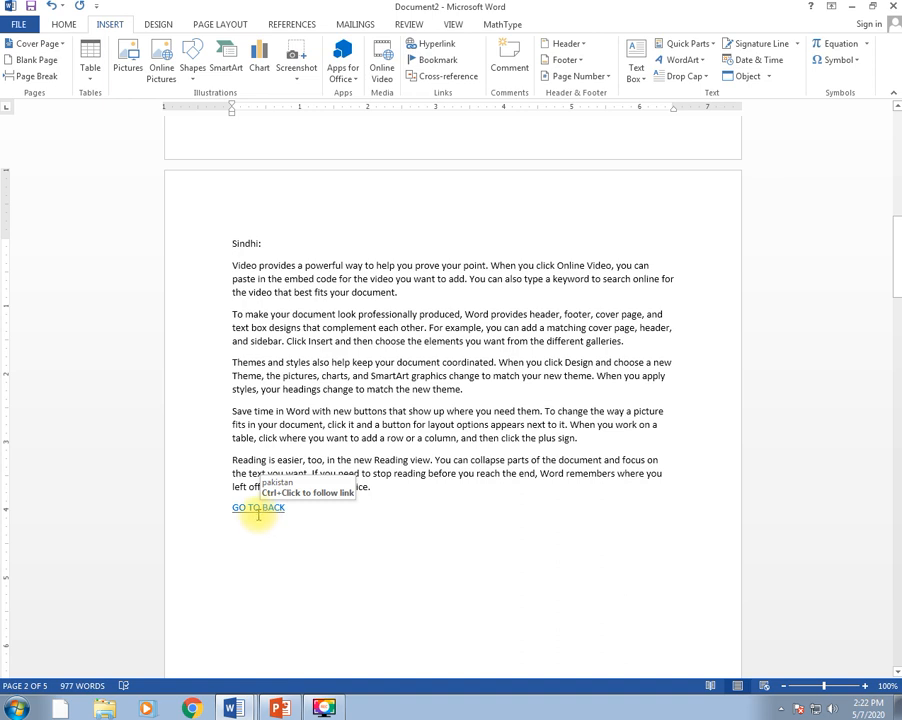
- Switch to the PowerPoint presentation and run its slide show from the start, advancing to the "ADVANCE OPTION" slide
click(280, 708)
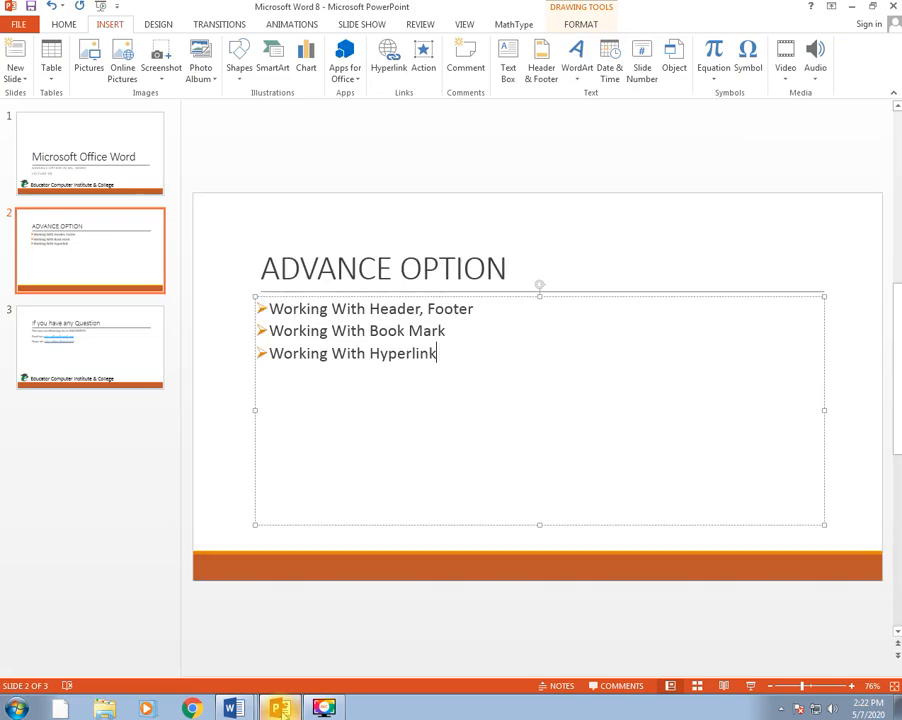
key(F5)
key(Right)
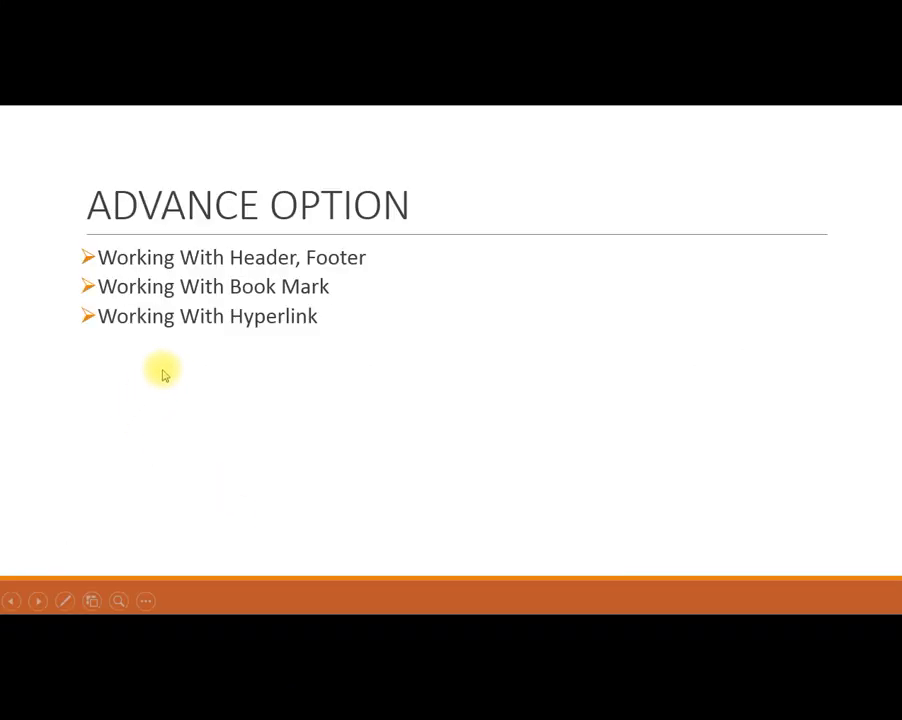